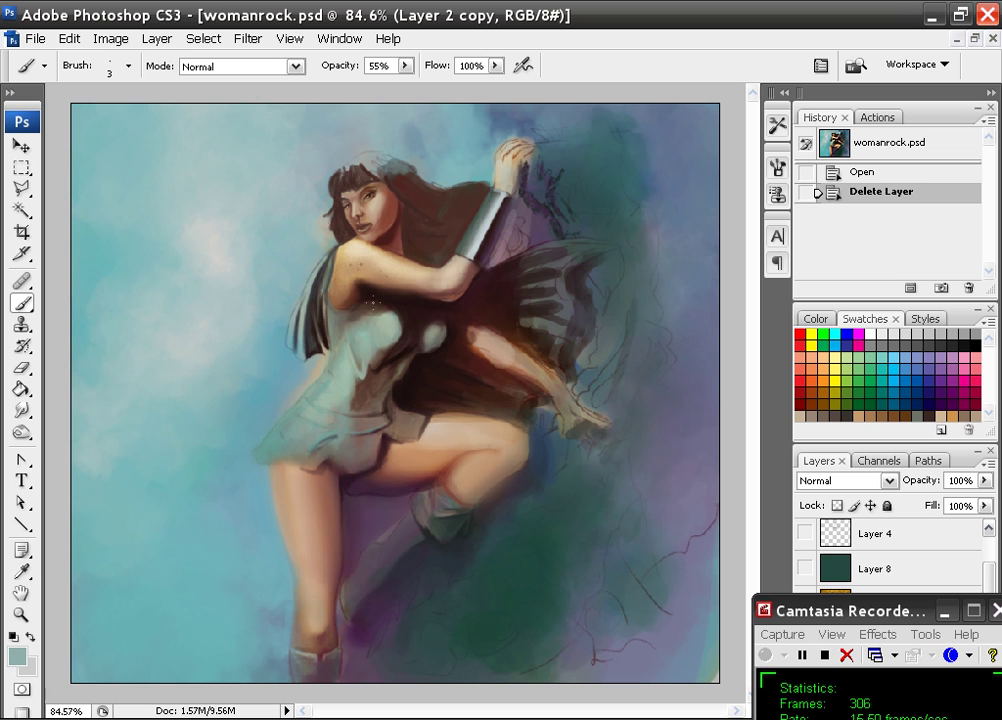
Bring up group2.psd and examine its painted figures up close, from the green-skinned woman across to the kneeling robot.
click(956, 39)
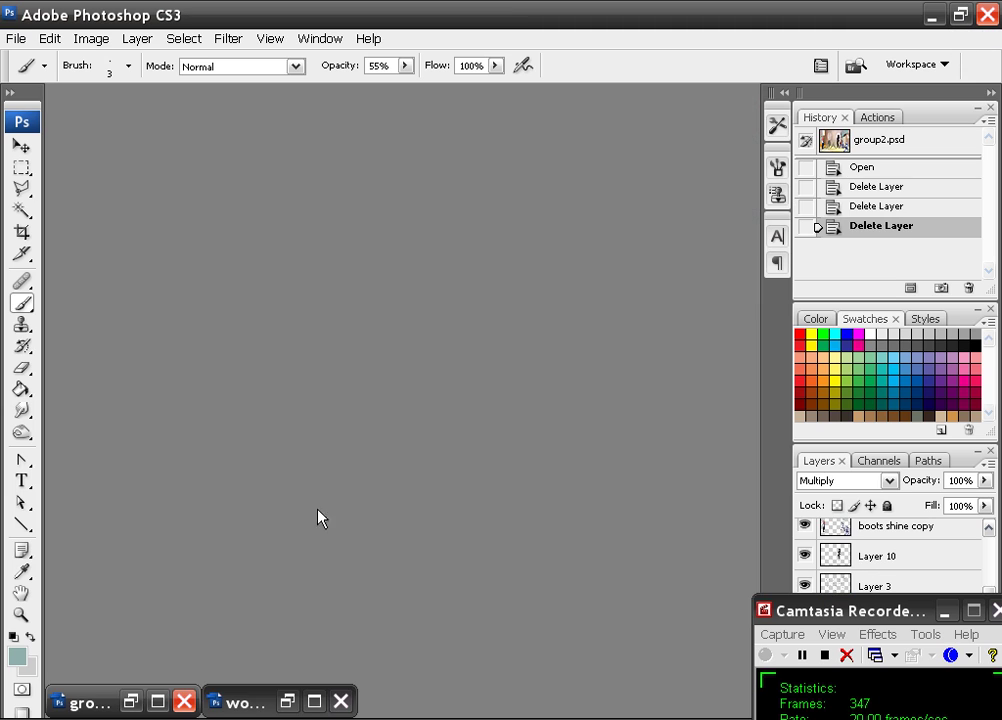
click(157, 702)
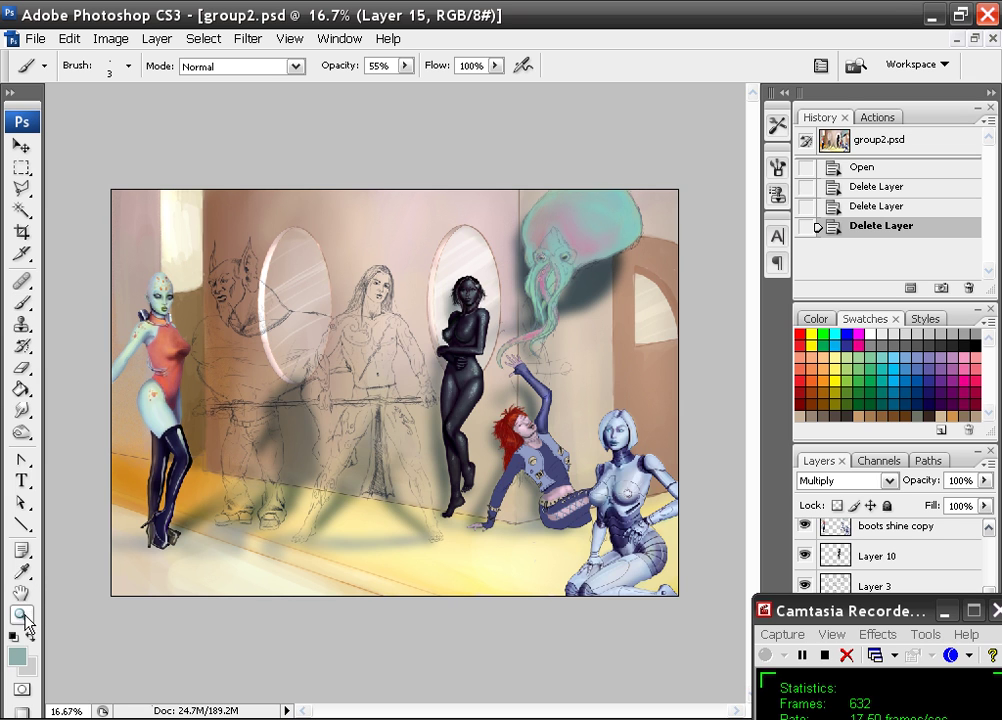
click(22, 616)
drag(139, 313, 199, 413)
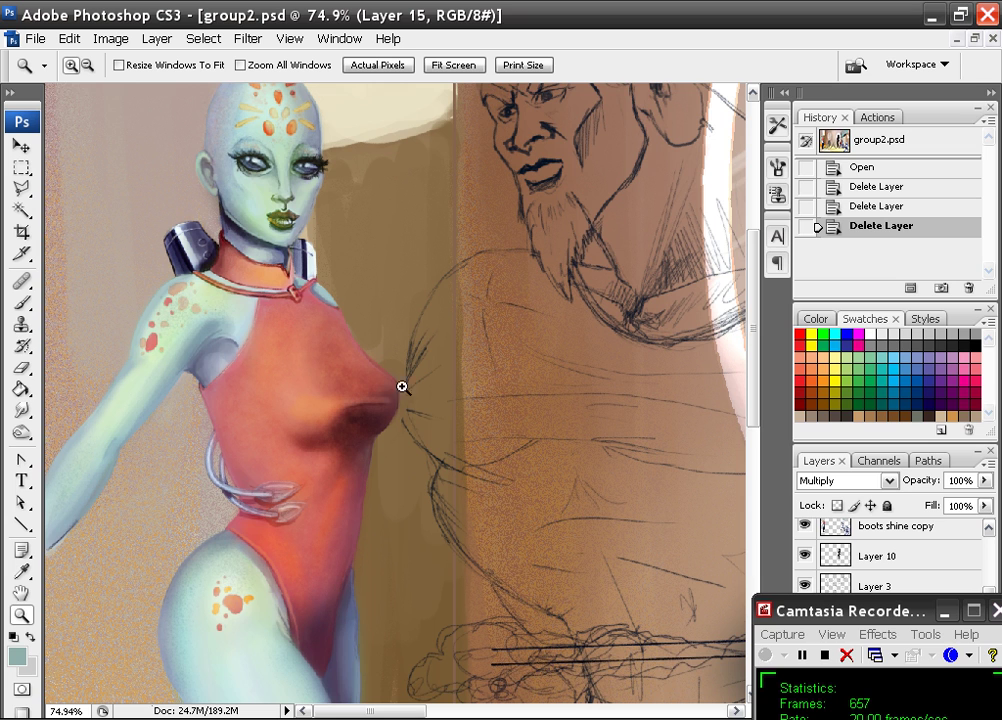
drag(447, 433, 515, 265)
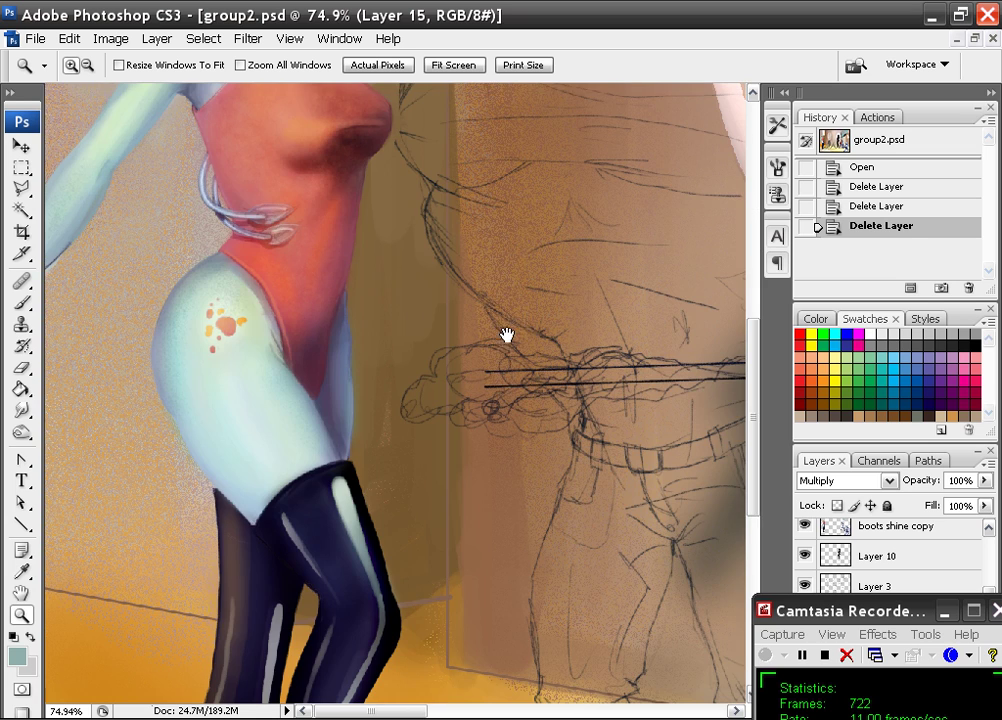
mouse_move(508, 335)
mouse_down()
mouse_move(512, 226)
mouse_move(374, 342)
mouse_move(424, 333)
mouse_move(331, 418)
mouse_move(390, 400)
mouse_move(463, 358)
mouse_move(454, 273)
mouse_up()
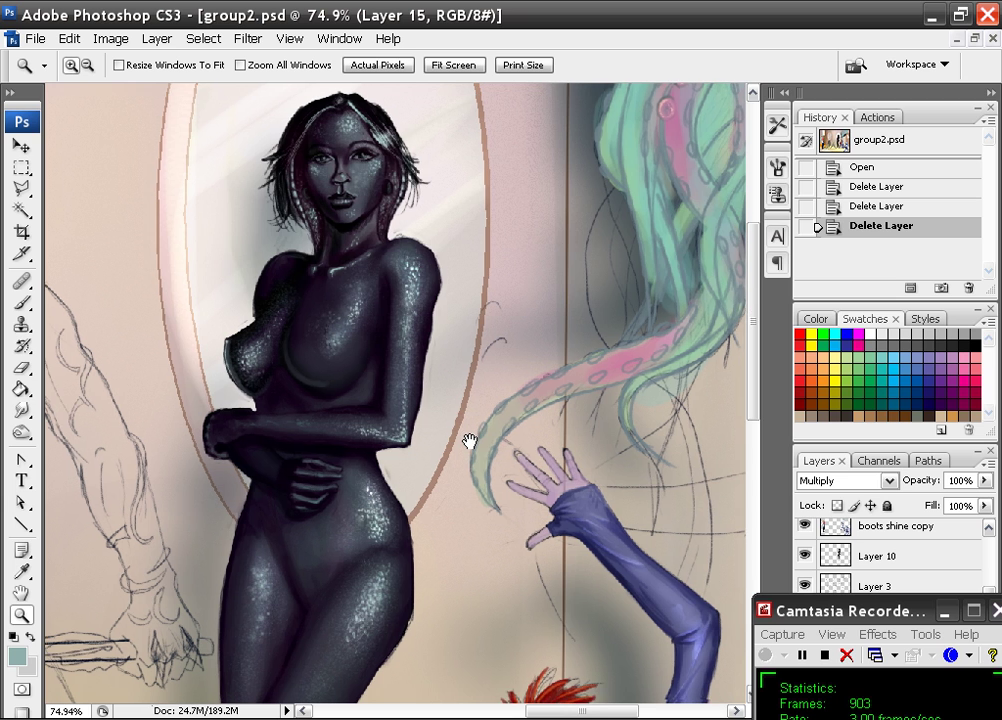
drag(470, 443, 439, 227)
drag(461, 418, 401, 210)
drag(550, 378, 253, 249)
drag(594, 545, 585, 500)
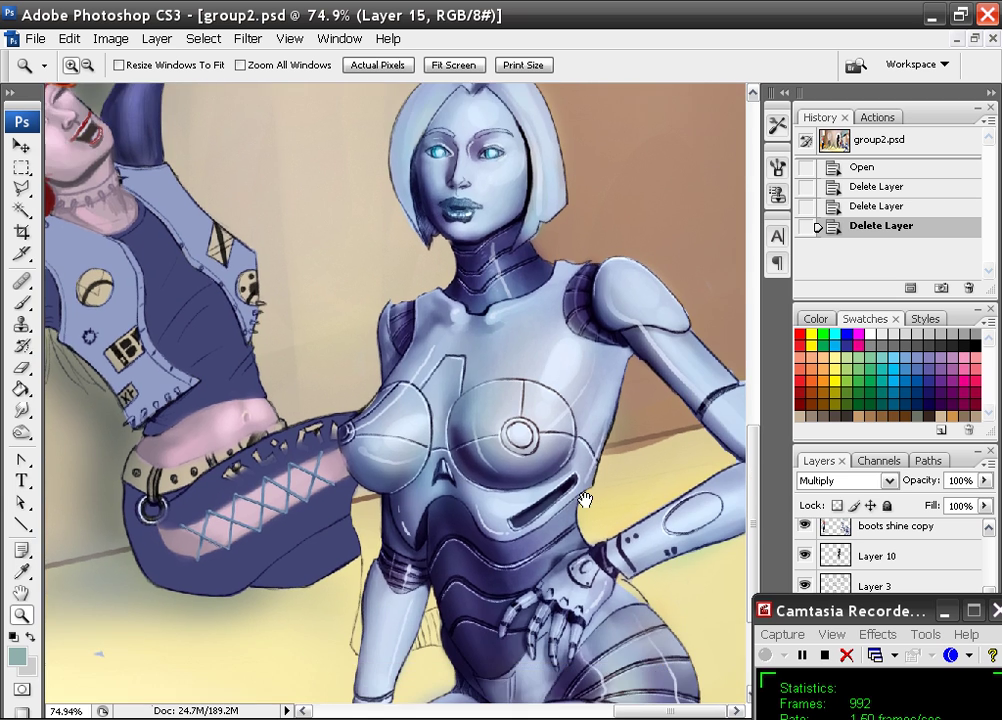
scroll(585, 500, down, 3)
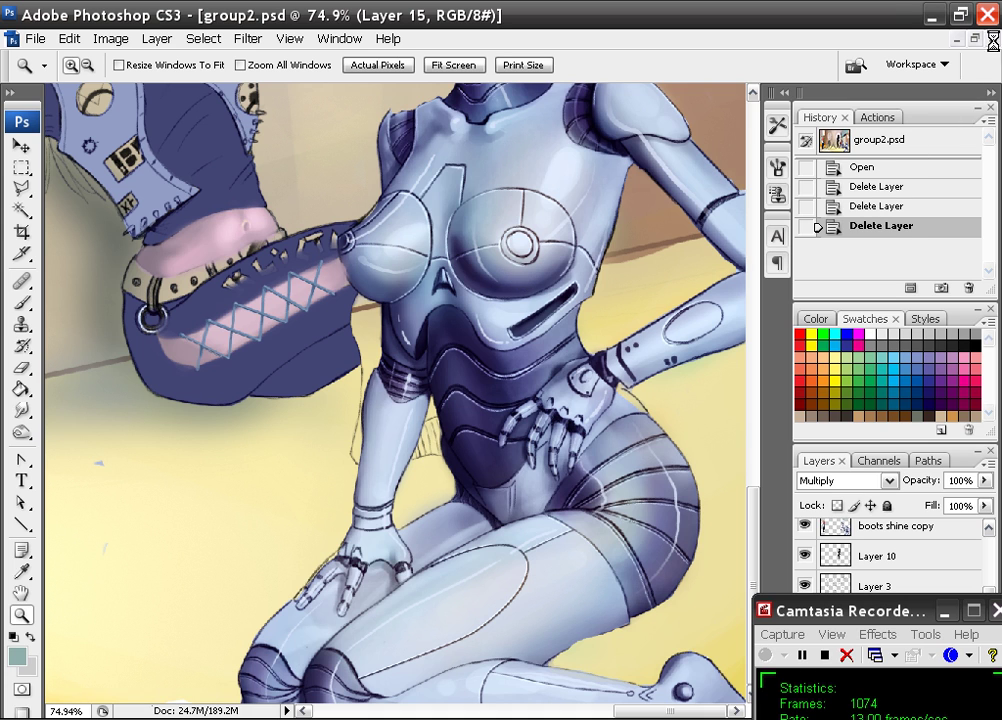
Close group2.psd with its changes saved and return to the womanrock.psd painting.
click(993, 39)
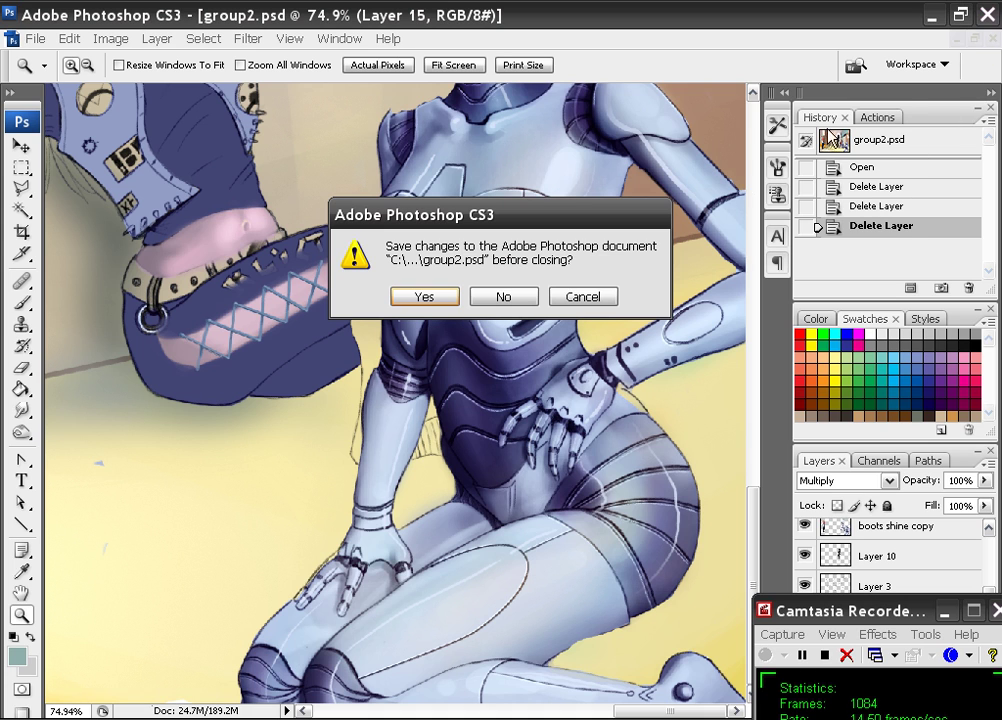
click(431, 297)
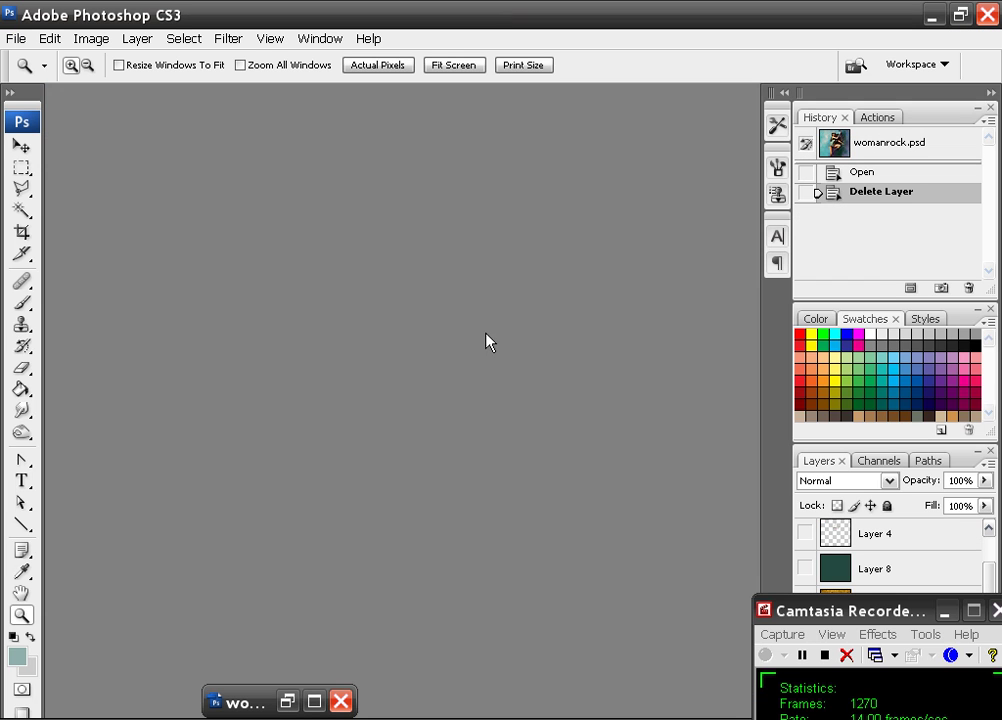
click(314, 701)
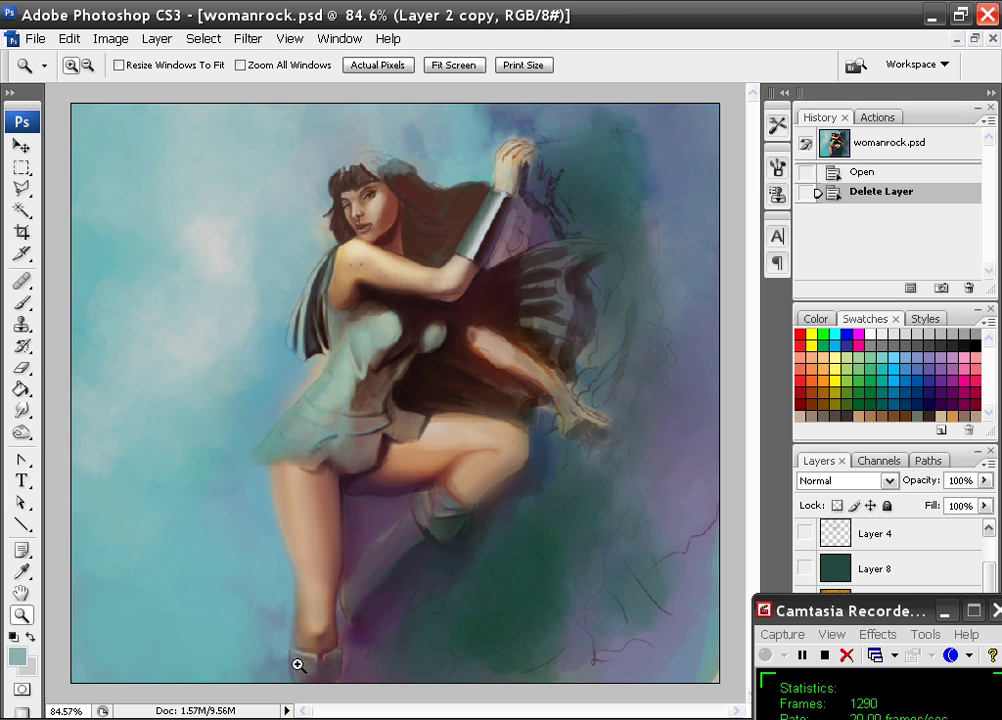
Examine the woman's face, shoulder and arm up close.
click(403, 294)
click(403, 294)
click(403, 294)
click(403, 294)
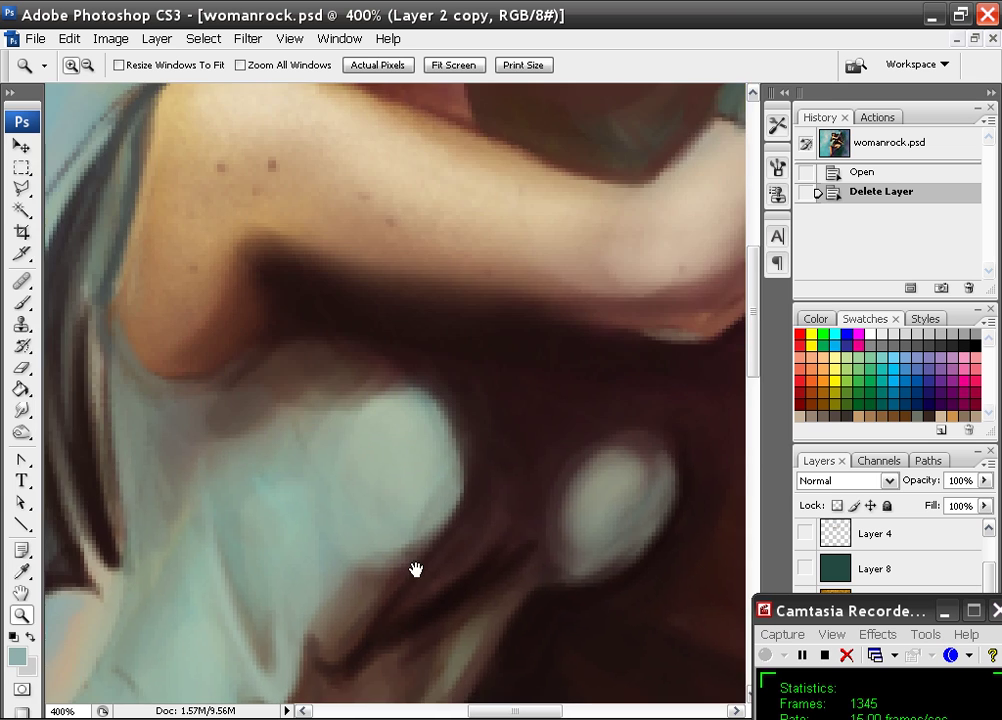
drag(390, 145, 408, 598)
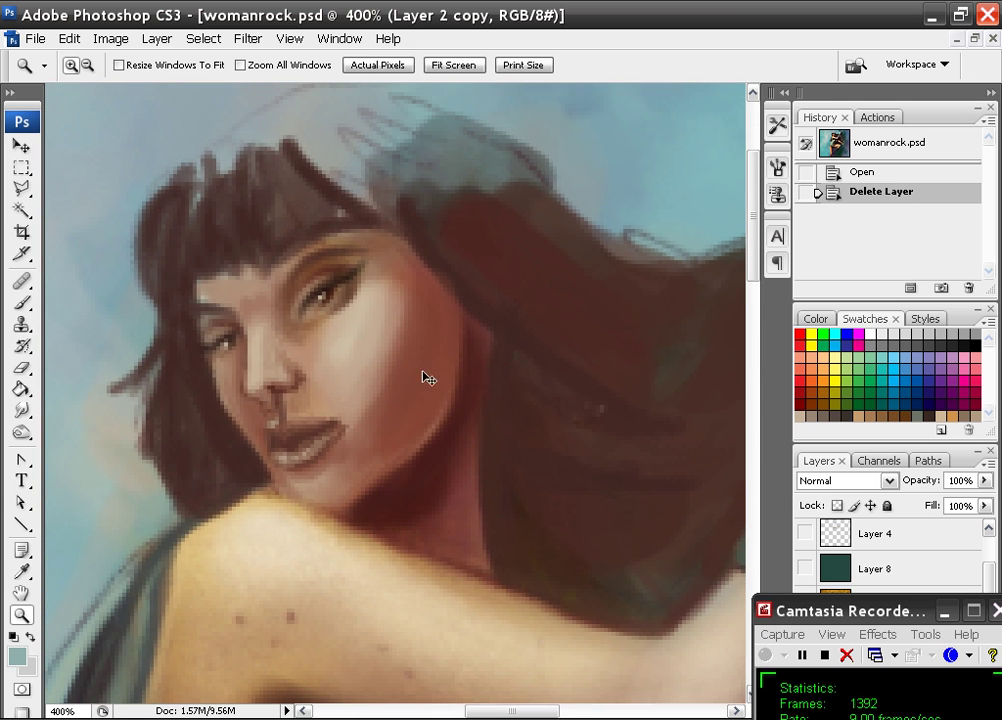
alt+click(422, 377)
scroll(427, 396, down, 5)
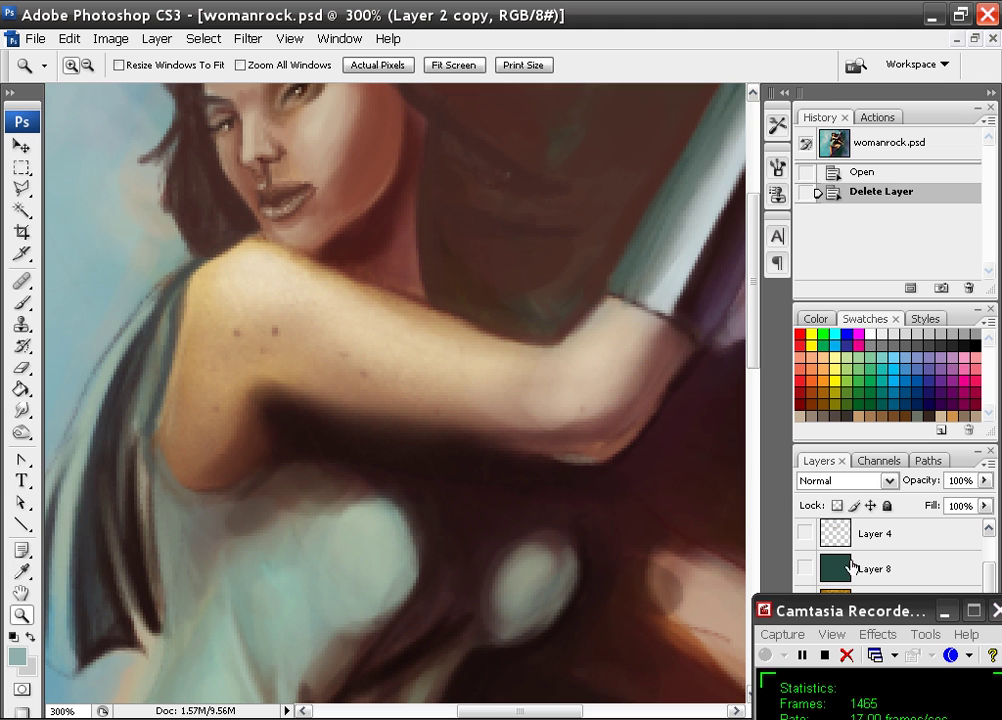
Toggle the visibility of Layer 8 and Layer 4 on and off to compare the painting.
click(805, 568)
click(805, 533)
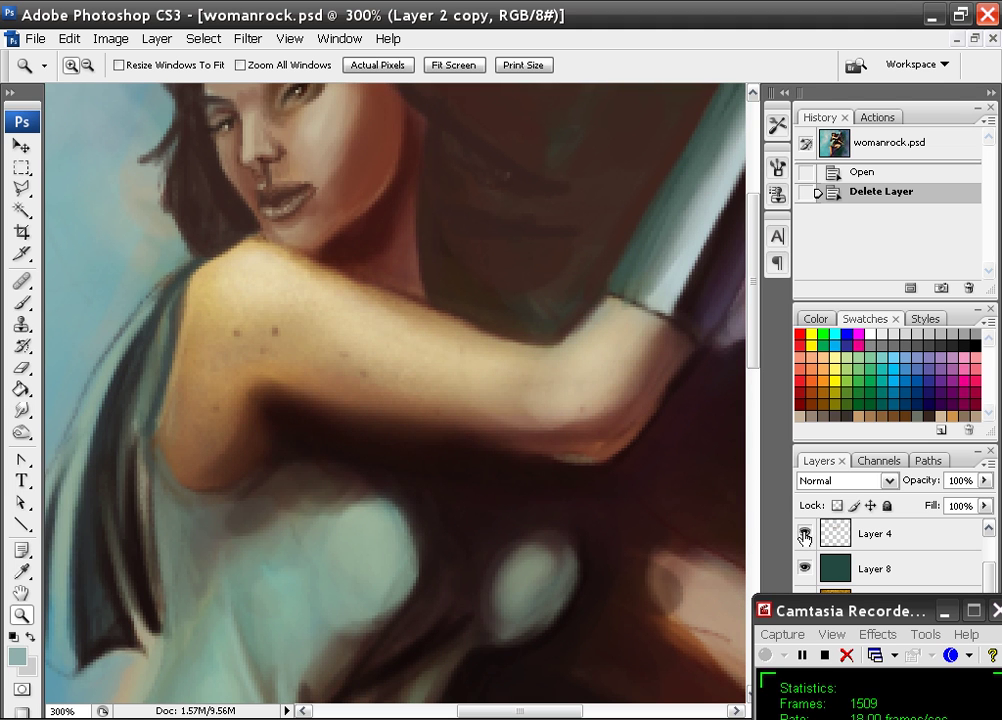
click(805, 568)
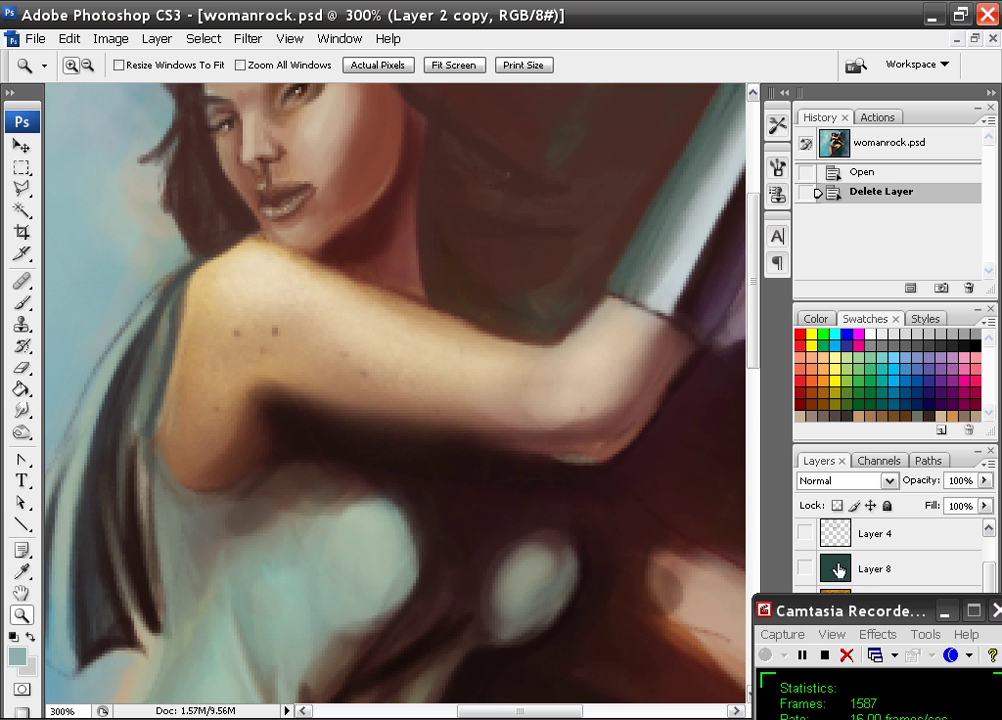
drag(905, 617, 836, 612)
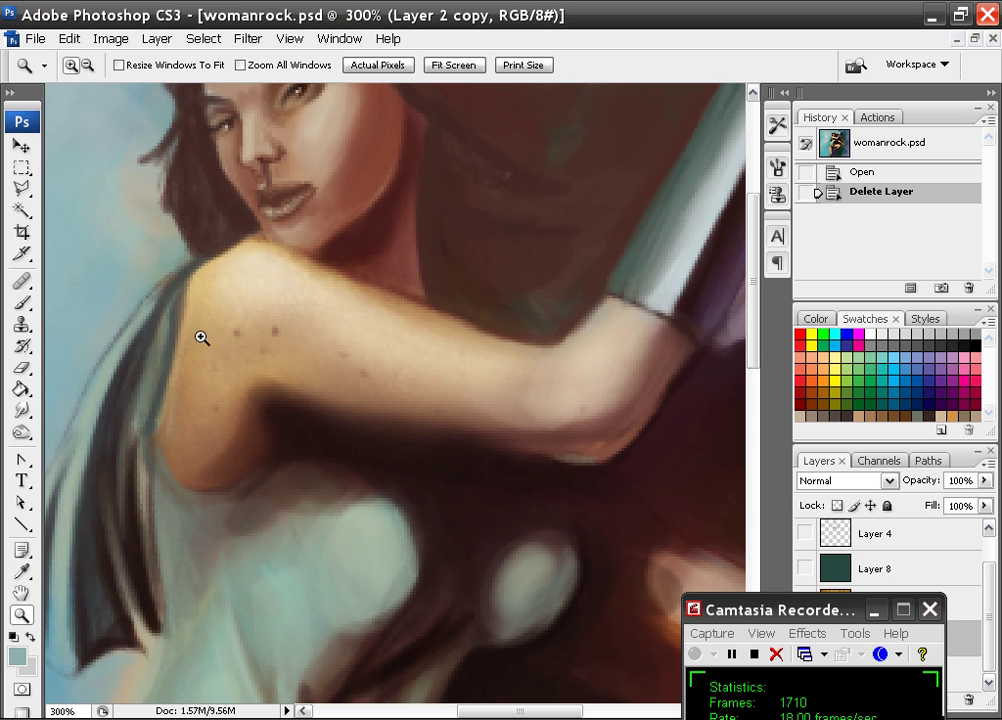
Set up a soft round brush with 11 px diameter, 0% hardness and 37% opacity, using a skin tone sampled from the cheek.
click(28, 305)
key(ctrl+plus)
key(ctrl+plus)
key(ctrl+plus)
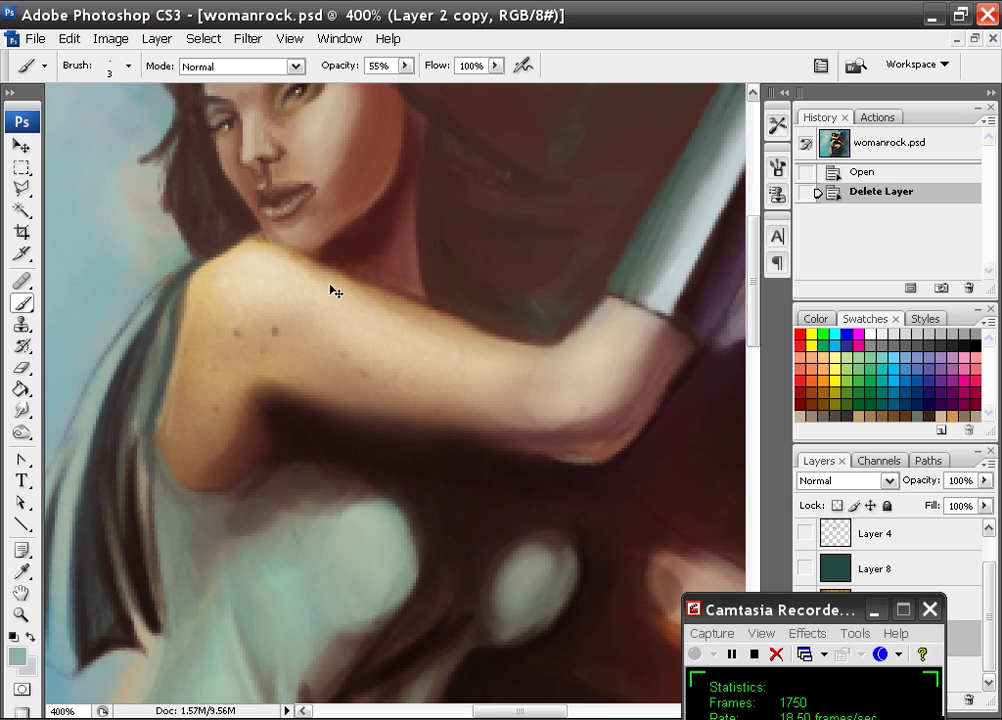
drag(321, 200, 393, 578)
drag(349, 264, 339, 210)
right_click(360, 314)
click(679, 503)
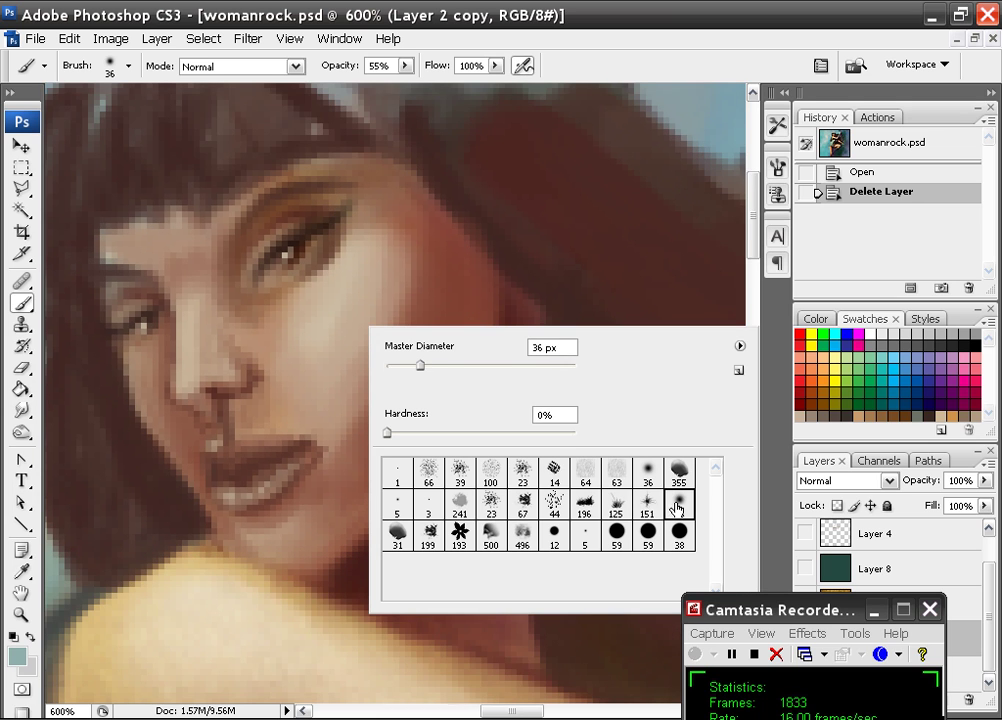
click(395, 367)
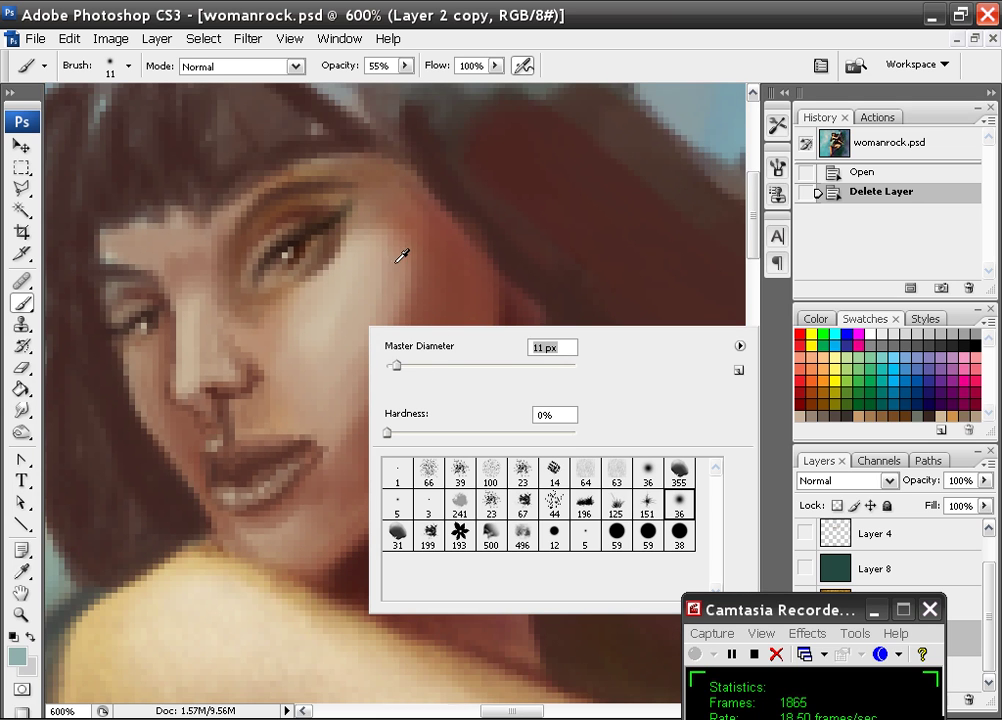
alt+click(396, 263)
click(404, 67)
click(389, 85)
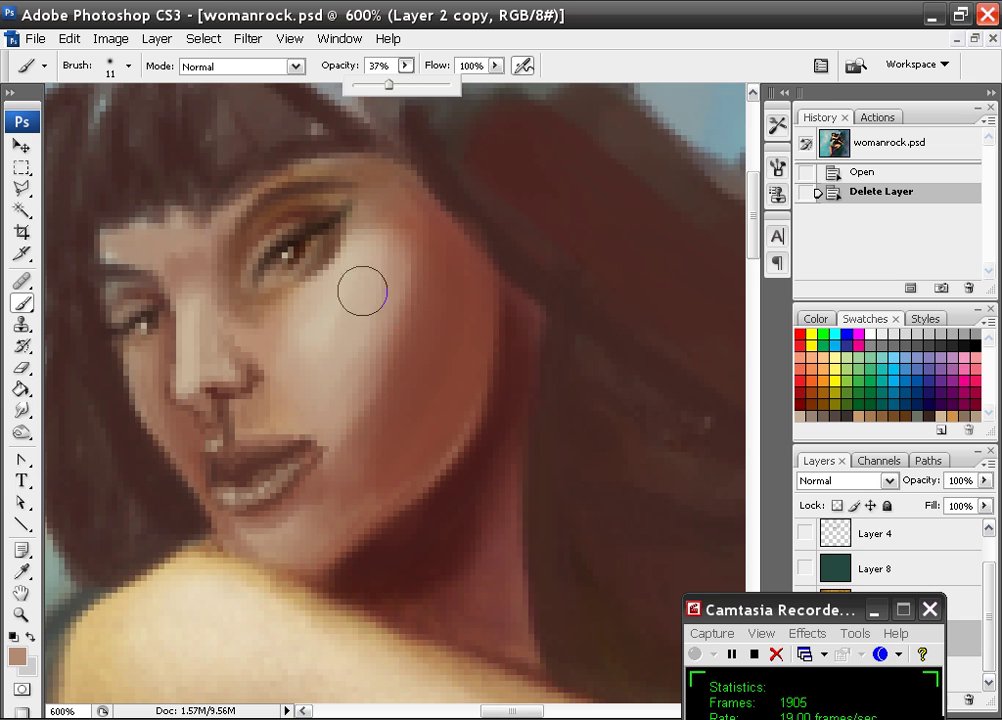
Blend the cheek highlight below the eye and down toward the mouth with skin tones sampled from the face.
alt+click(411, 266)
mouse_move(410, 247)
mouse_down()
mouse_move(370, 424)
mouse_move(357, 432)
mouse_move(367, 424)
mouse_up()
alt+click(433, 351)
alt+click(375, 269)
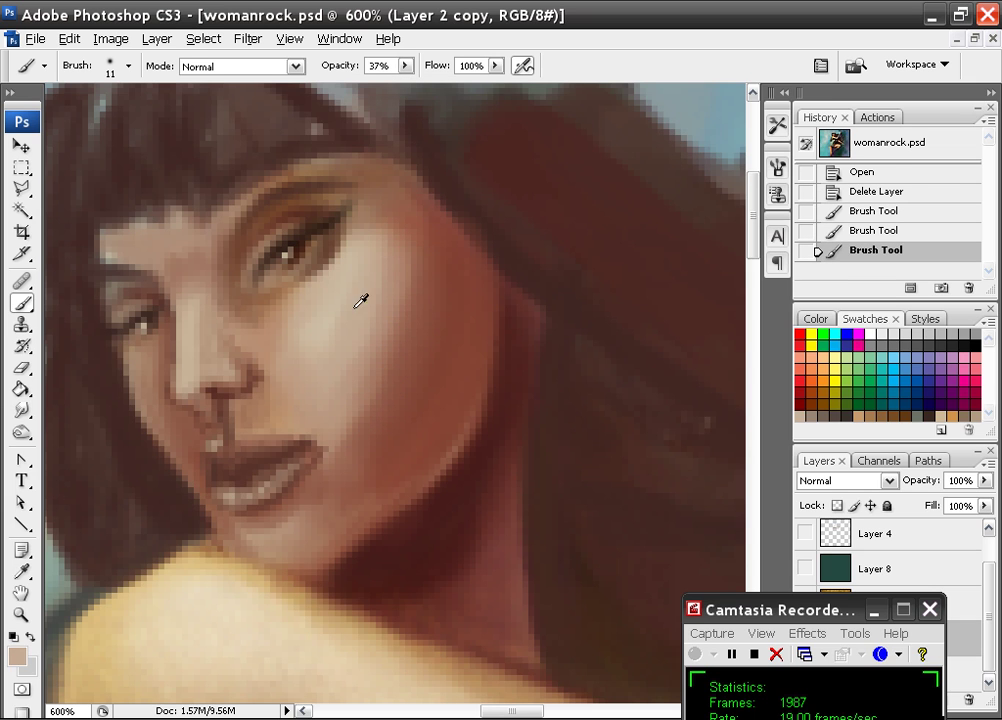
drag(336, 304, 297, 345)
drag(325, 312, 295, 347)
Soften the outer edge of the cheek highlight with sampled reddish-brown and light skin tones.
alt+click(448, 229)
drag(389, 232, 401, 258)
drag(401, 258, 409, 298)
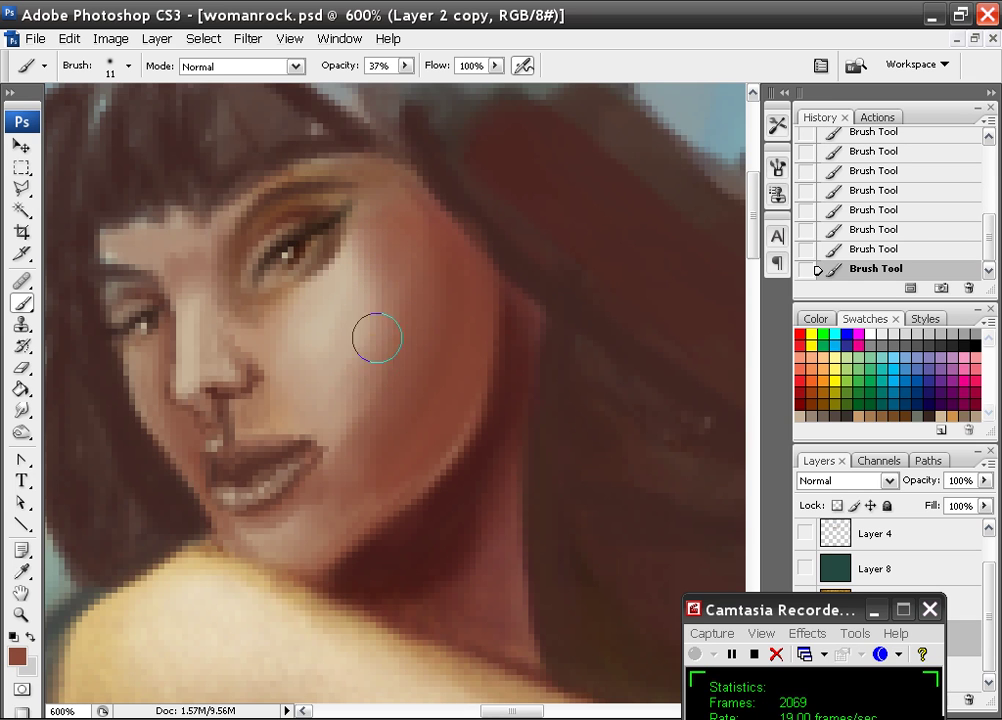
alt+click(342, 315)
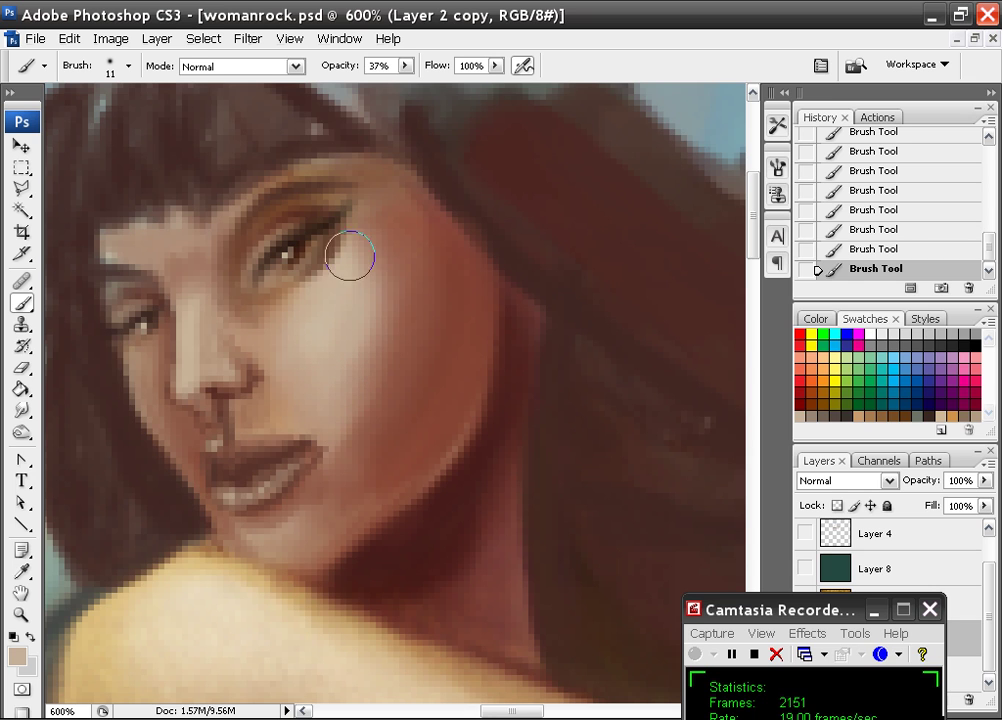
alt+click(385, 380)
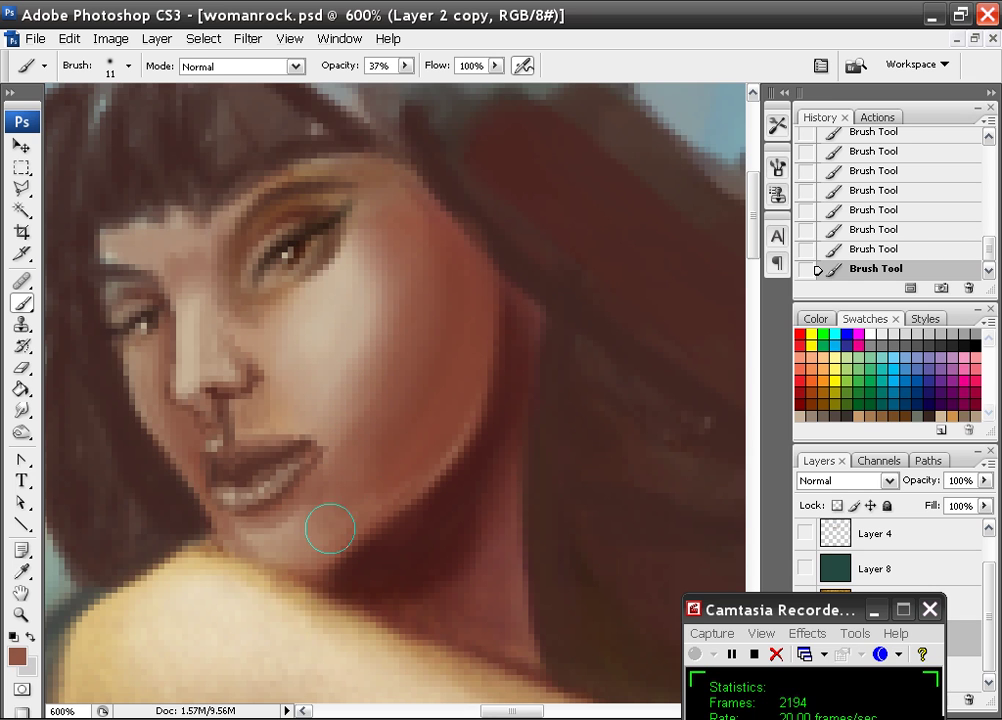
Blend sampled red-brown shadow tones over the temple and the shaded side of the cheek.
click(415, 189)
alt+click(465, 452)
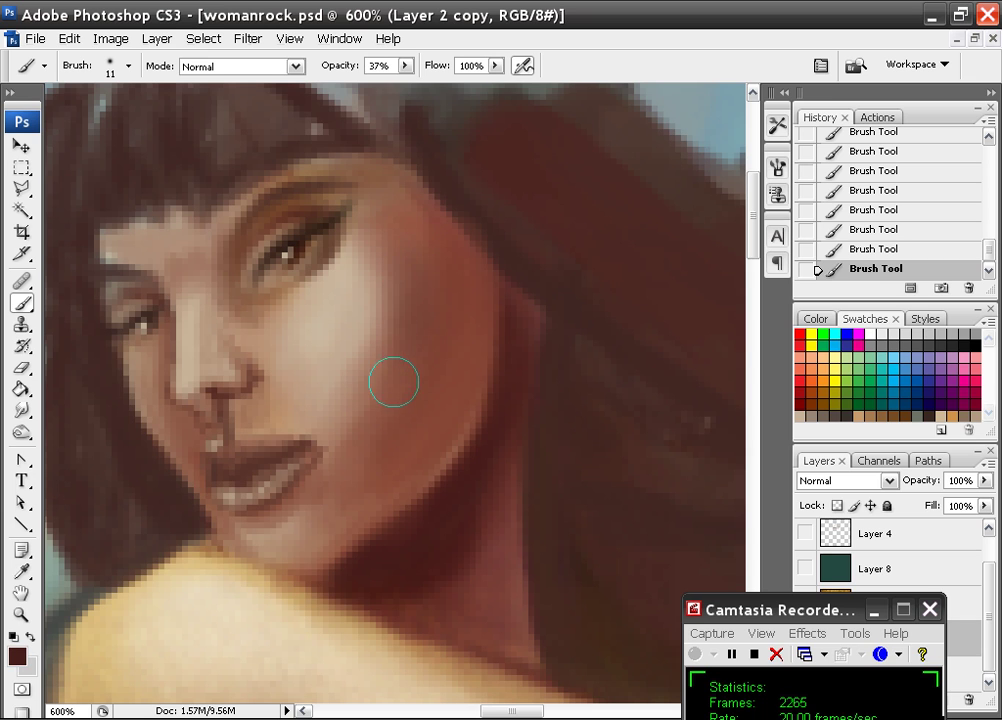
alt+click(432, 285)
mouse_move(423, 267)
mouse_down()
mouse_move(411, 232)
mouse_move(443, 226)
mouse_up()
Refine the hair edge beside the temple and cheek with a sampled dark brown.
alt+click(467, 222)
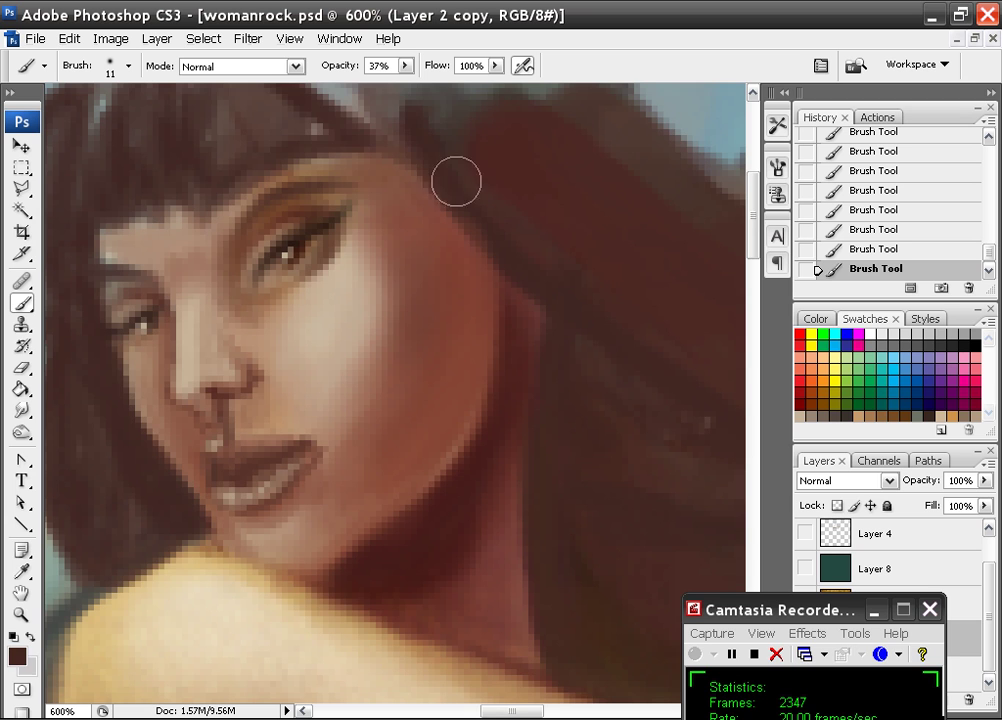
mouse_move(456, 181)
mouse_down()
mouse_move(518, 232)
mouse_move(601, 267)
mouse_up()
key(space)
drag(420, 88, 519, 282)
mouse_move(526, 362)
mouse_down()
mouse_move(492, 318)
mouse_move(450, 160)
mouse_up()
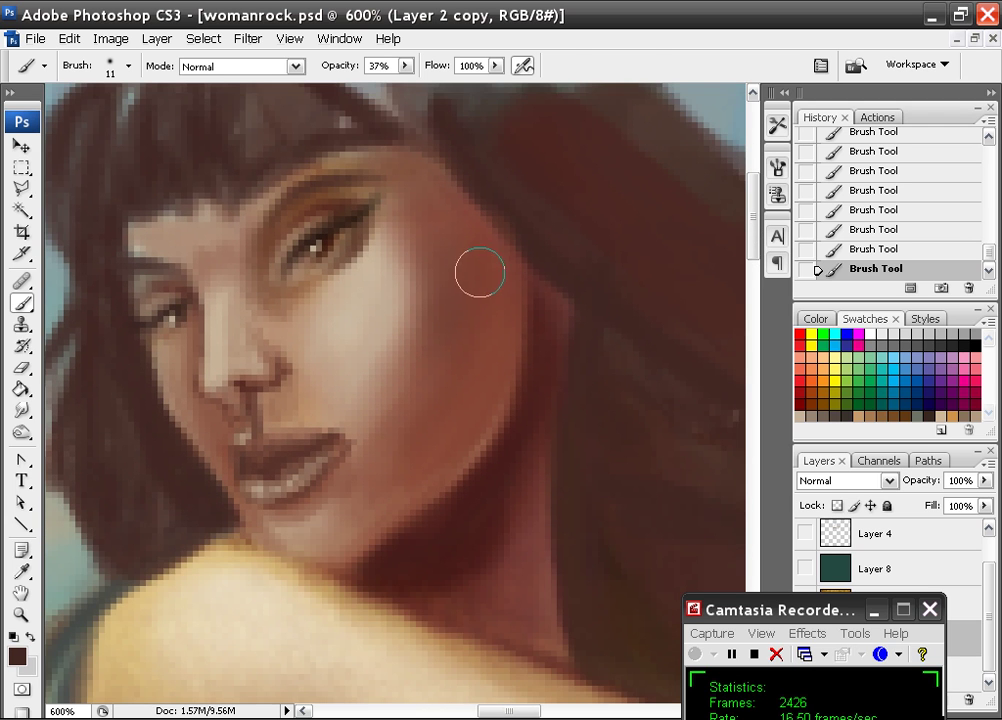
Check the blended face against the whole figure at 200% zoom, and return to a close view of the face.
key(ctrl+minus)
key(ctrl+minus)
key(ctrl+minus)
key(ctrl+minus)
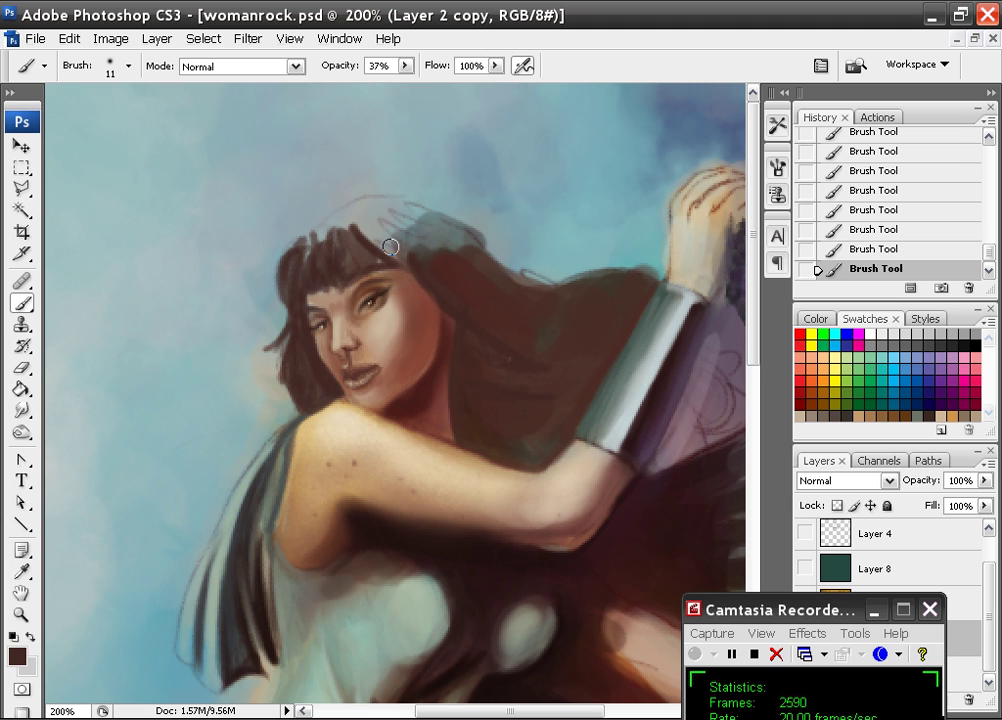
key(ctrl+plus)
key(ctrl+plus)
key(ctrl+plus)
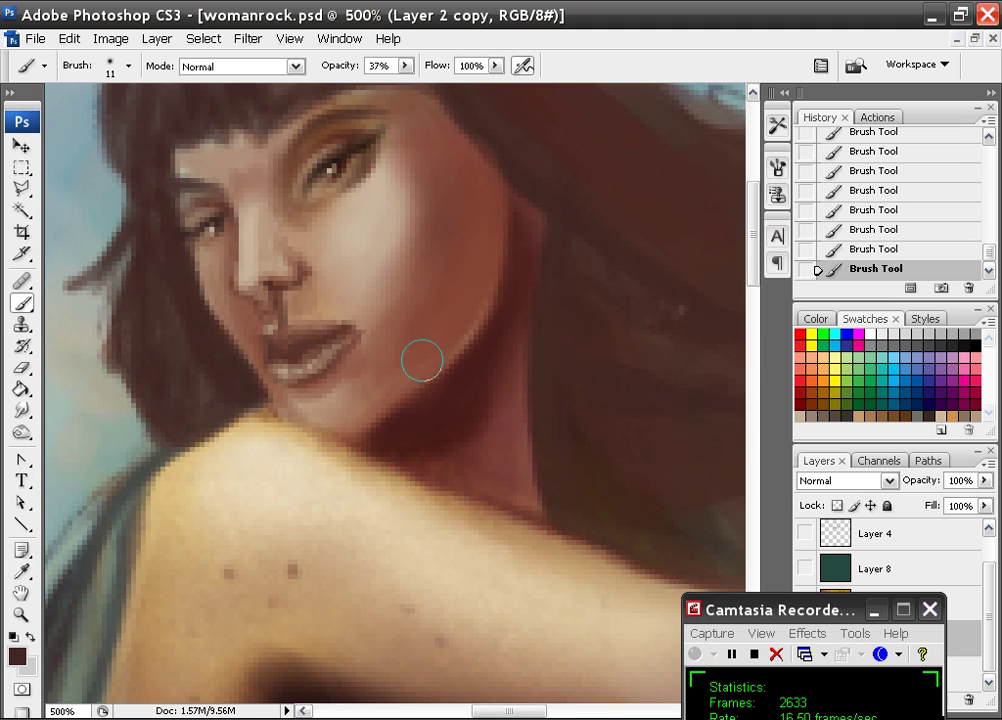
drag(420, 259, 407, 357)
key(ctrl+plus)
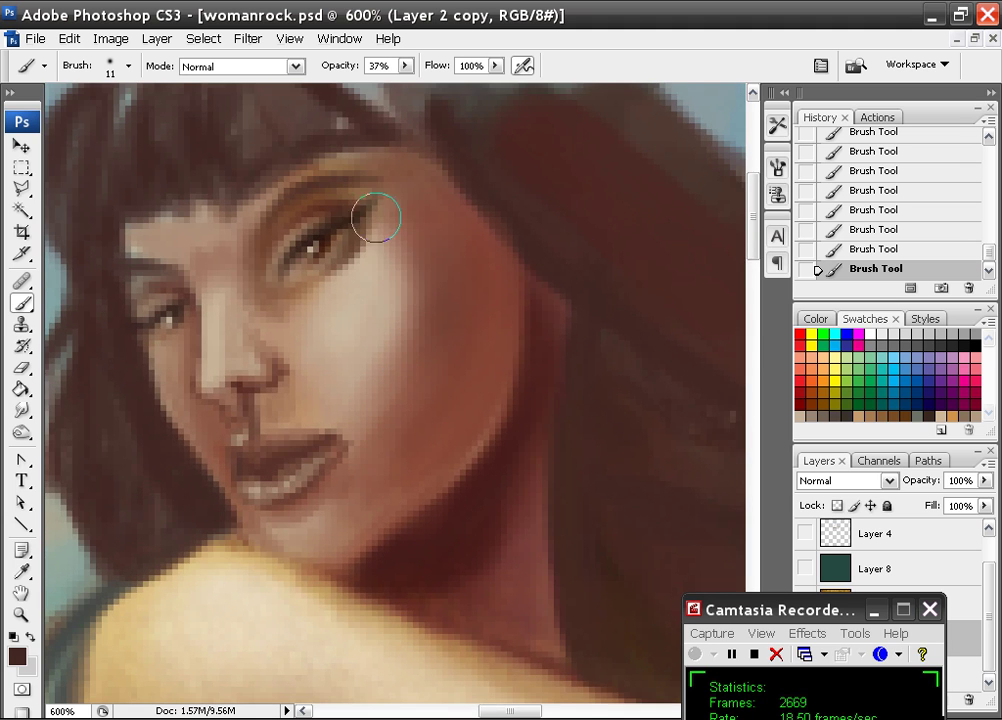
Smooth the cheek highlight beneath the eye with sampled light beige and reddish-brown skin tones.
alt+click(395, 271)
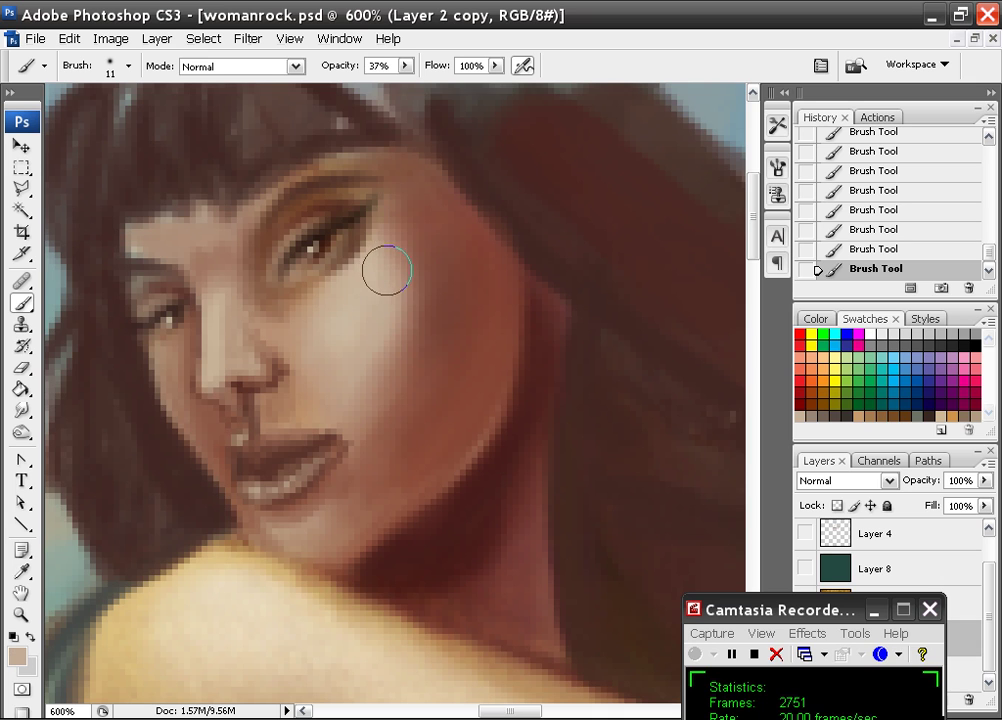
drag(354, 302, 352, 335)
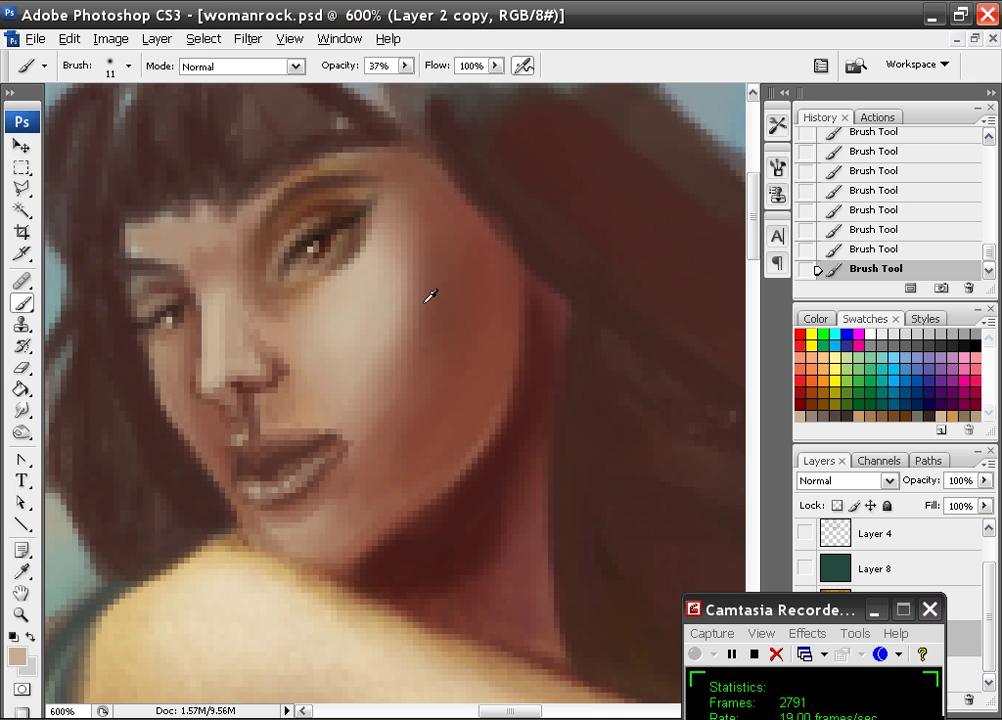
alt+click(398, 441)
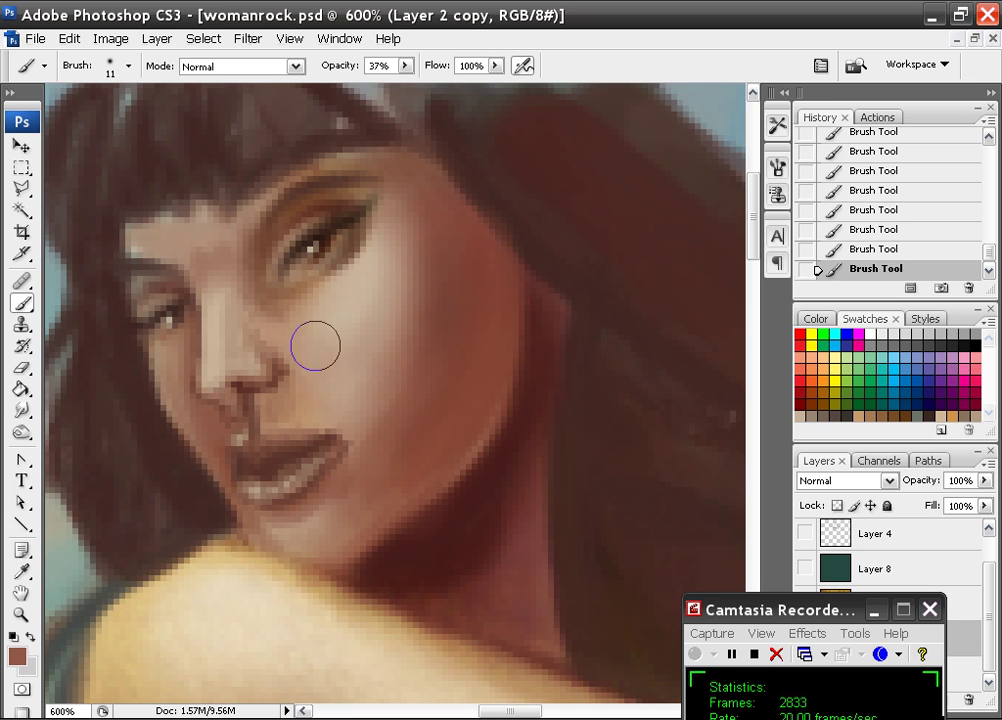
alt+click(391, 253)
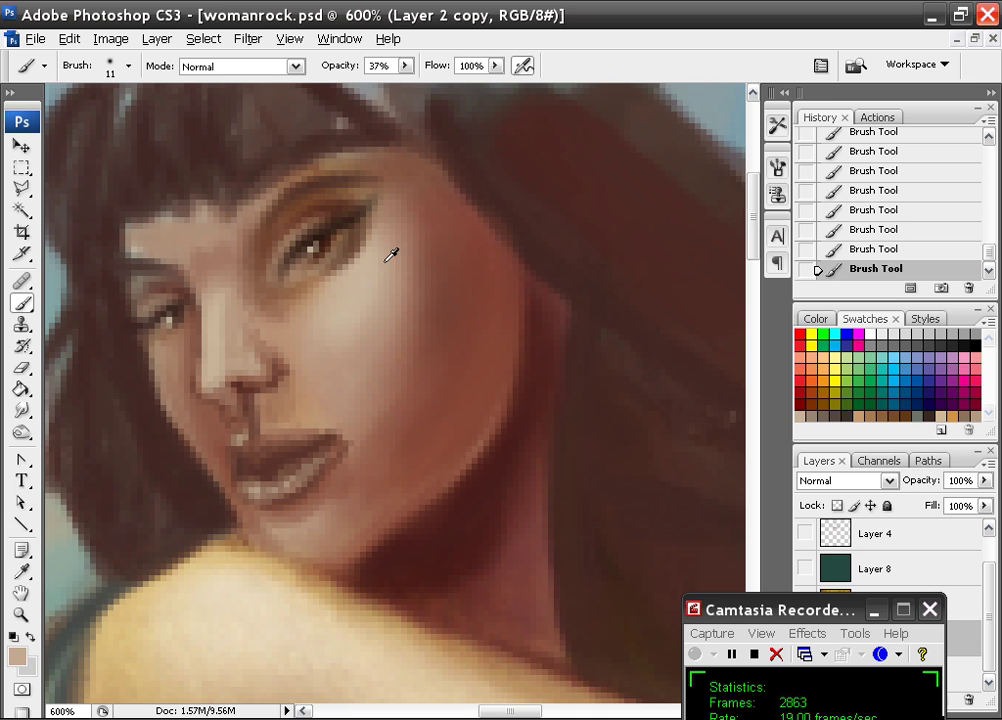
alt+click(373, 331)
alt+click(396, 294)
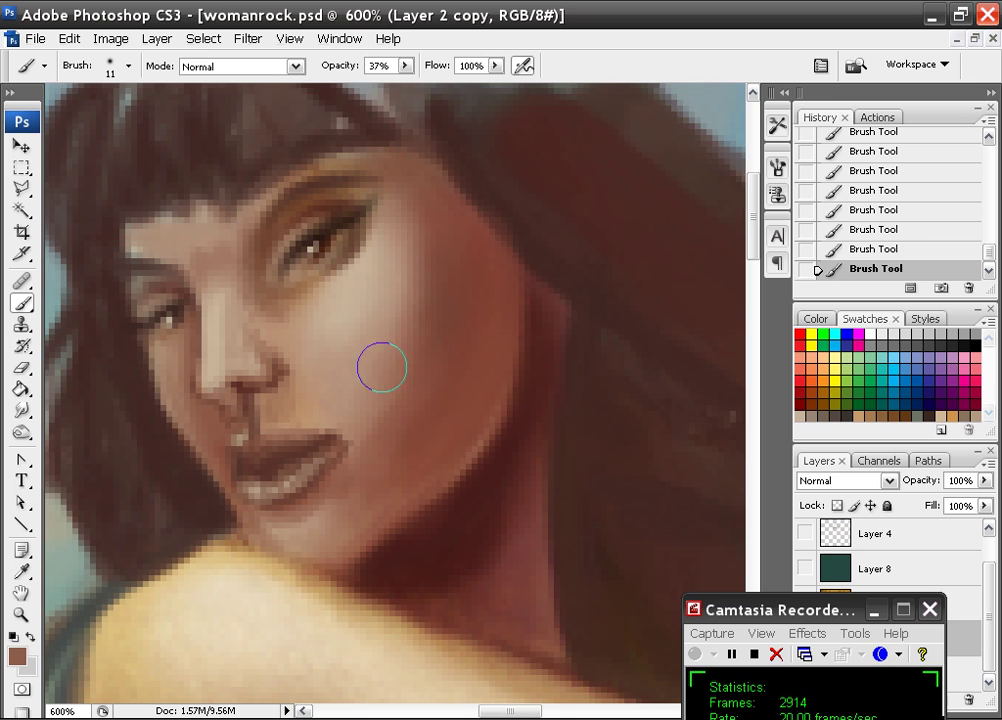
Even out the shaded outer cheek up to the temple and hairline with sampled red-brown tones.
click(444, 262)
alt+click(462, 279)
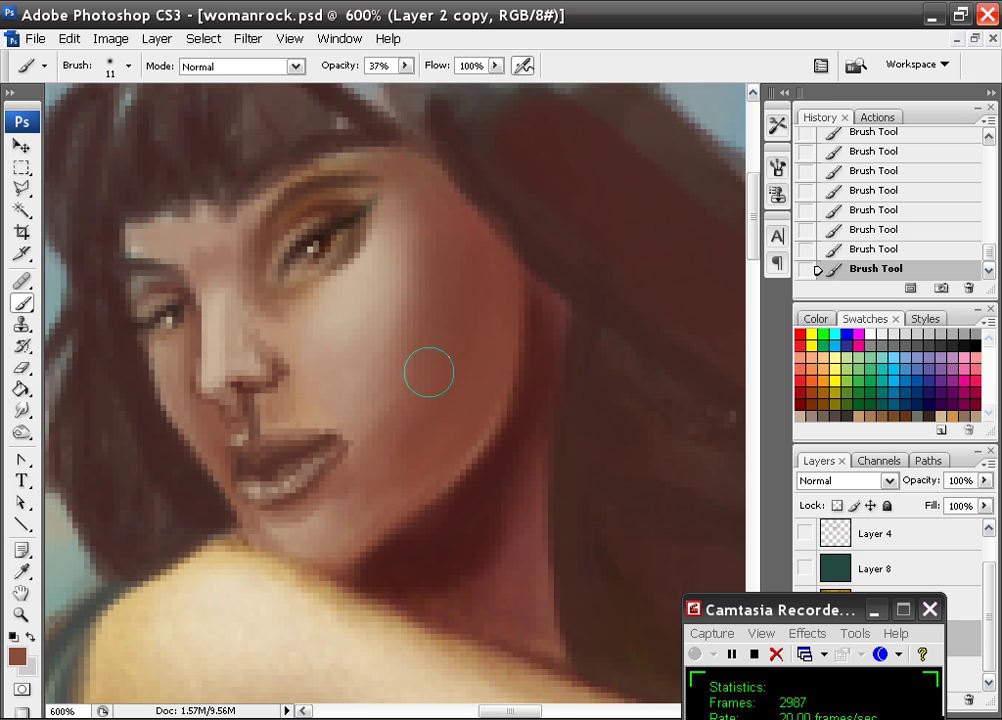
alt+click(420, 340)
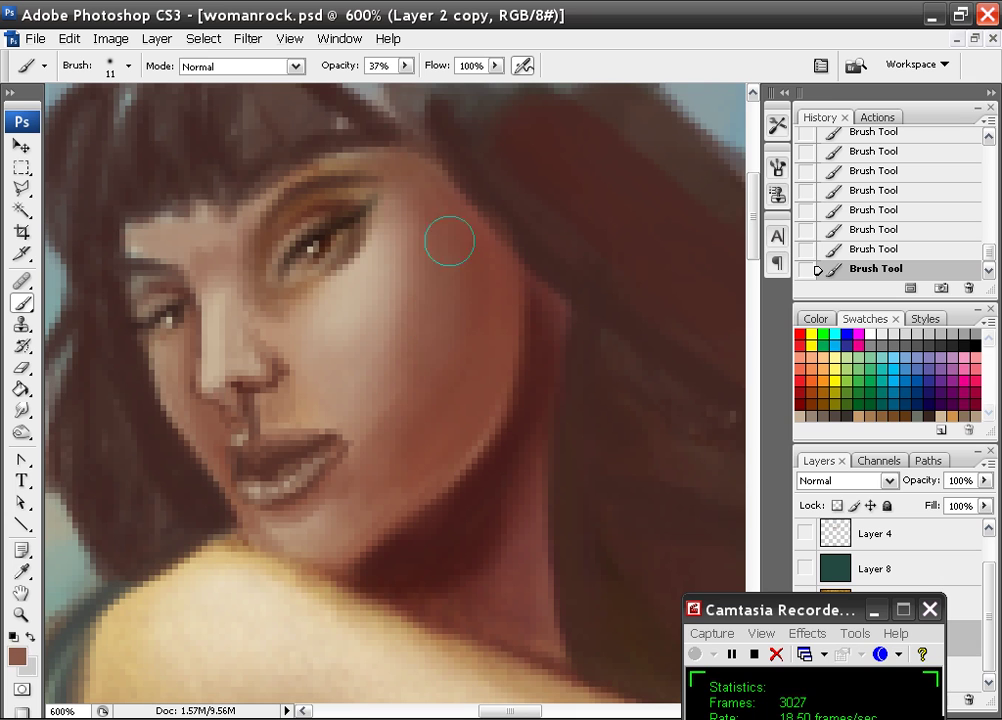
alt+click(462, 266)
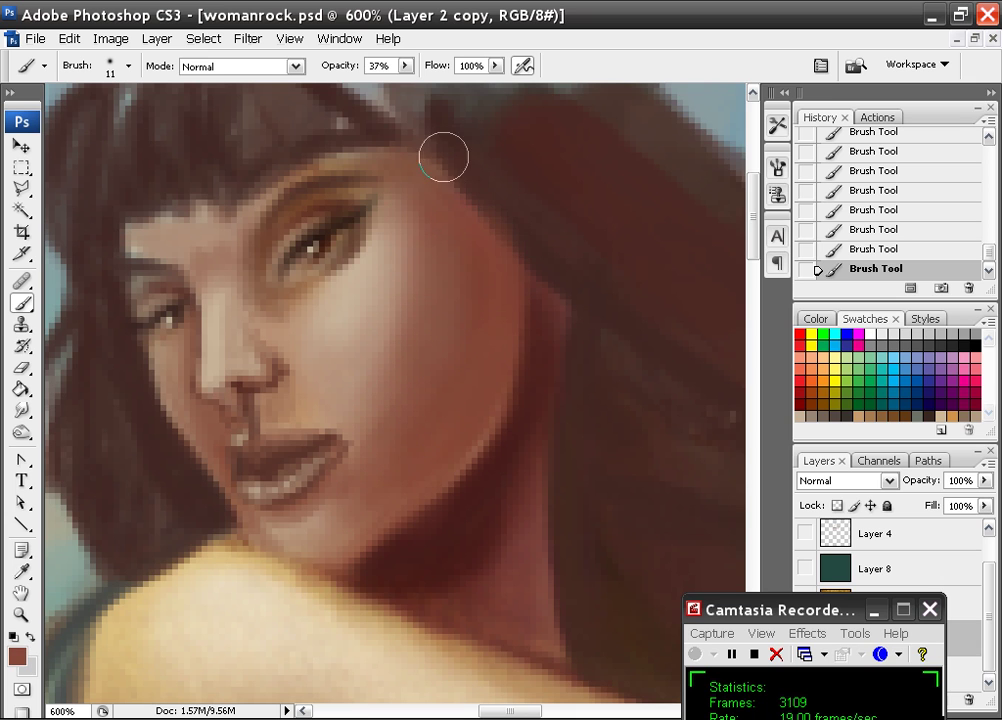
Blend the cheek between the nose and the shaded side with sampled beige and reddish-brown midtones.
alt+click(400, 280)
alt+click(405, 341)
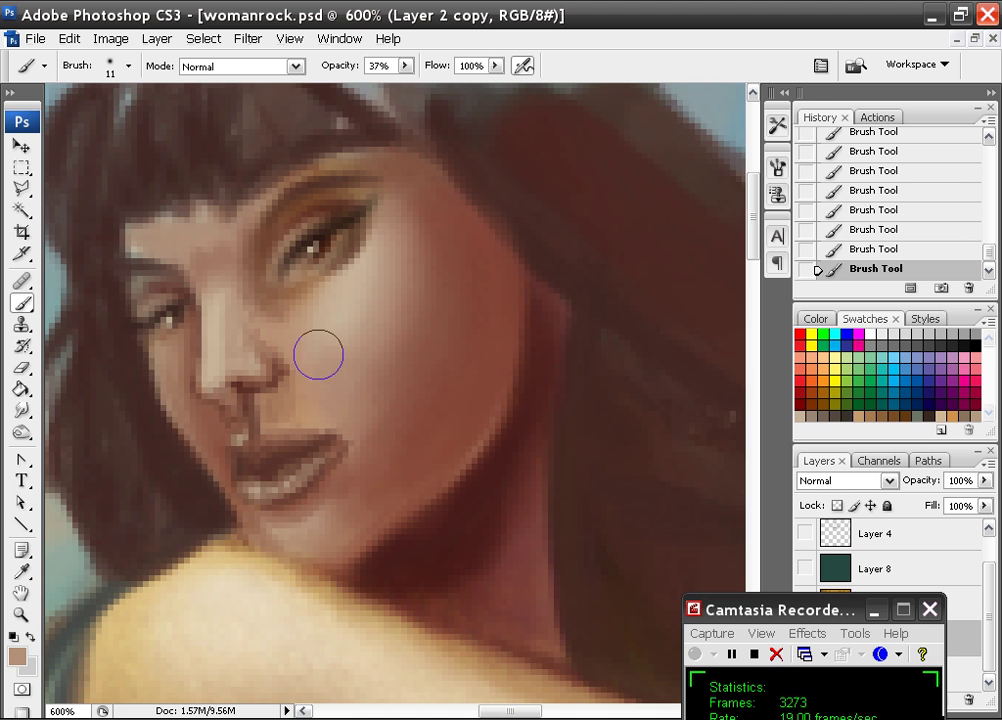
alt+click(331, 324)
alt+click(310, 324)
alt+click(389, 400)
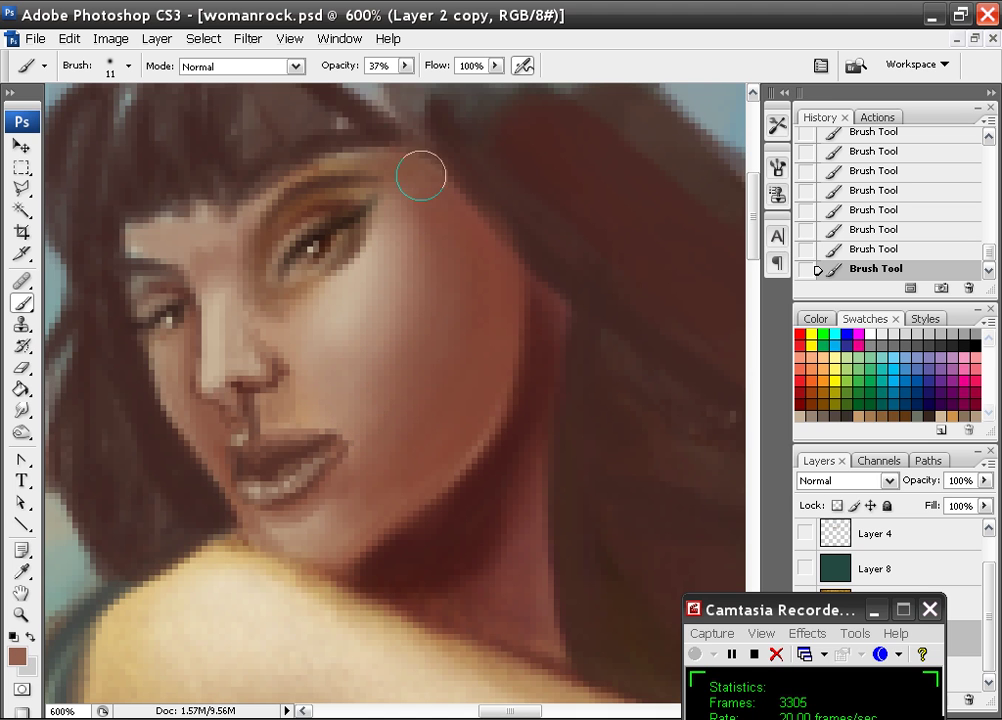
Compare the face with the whole figure at 200% zoom, and return to the head at 400%.
key(ctrl+minus)
key(ctrl+minus)
key(ctrl+minus)
key(ctrl+minus)
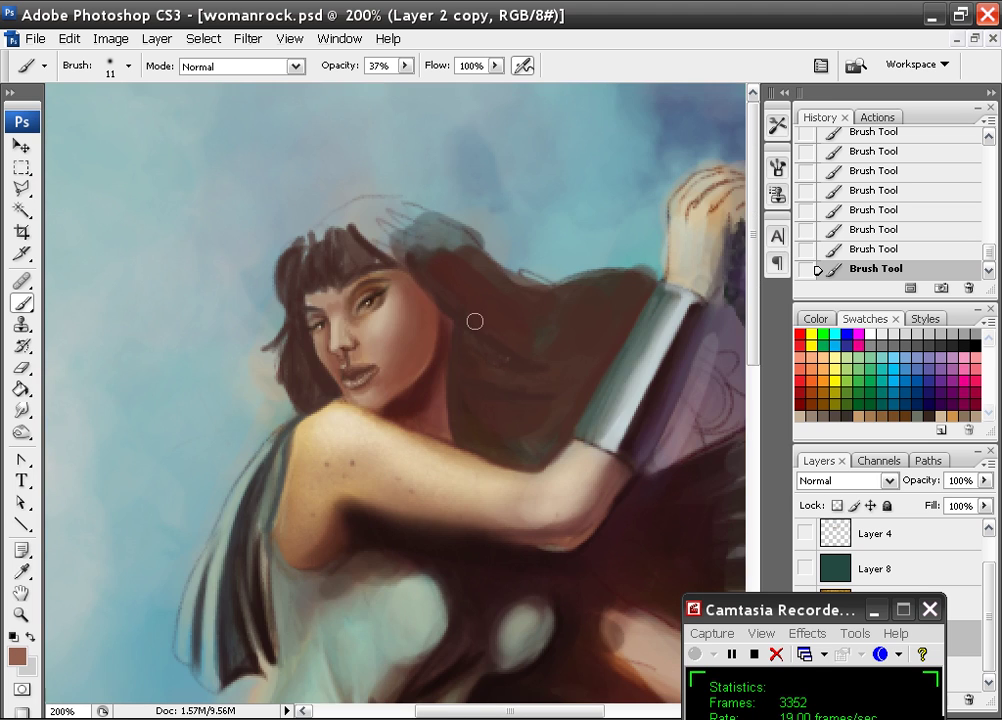
key(ctrl+plus)
key(ctrl+plus)
key(ctrl+plus)
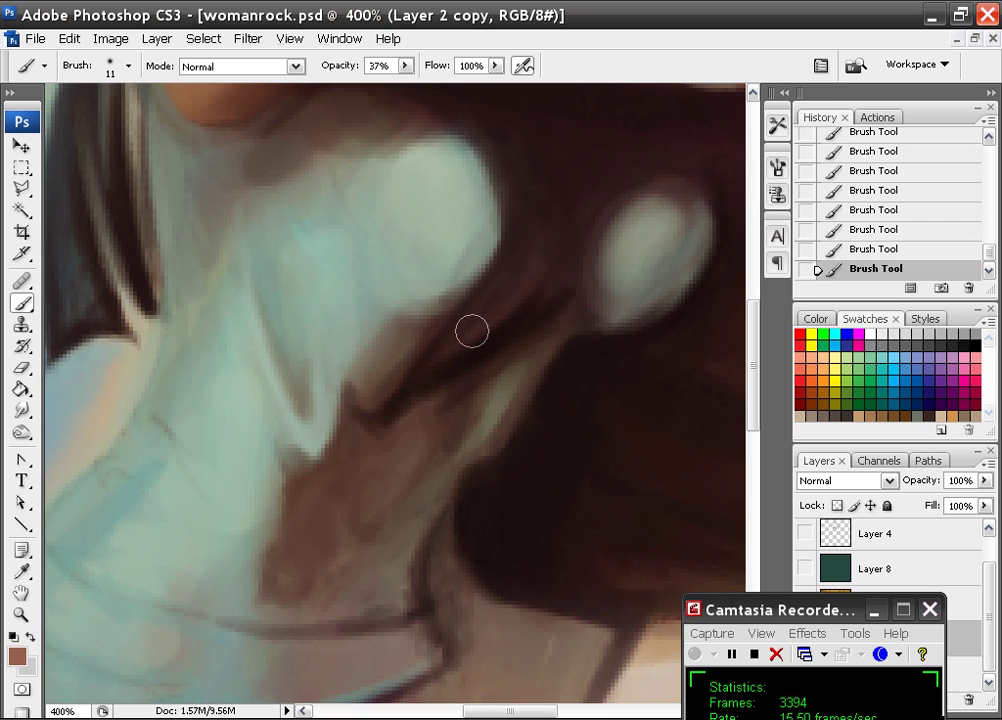
mouse_move(425, 262)
mouse_down()
mouse_move(376, 356)
mouse_move(363, 483)
mouse_up()
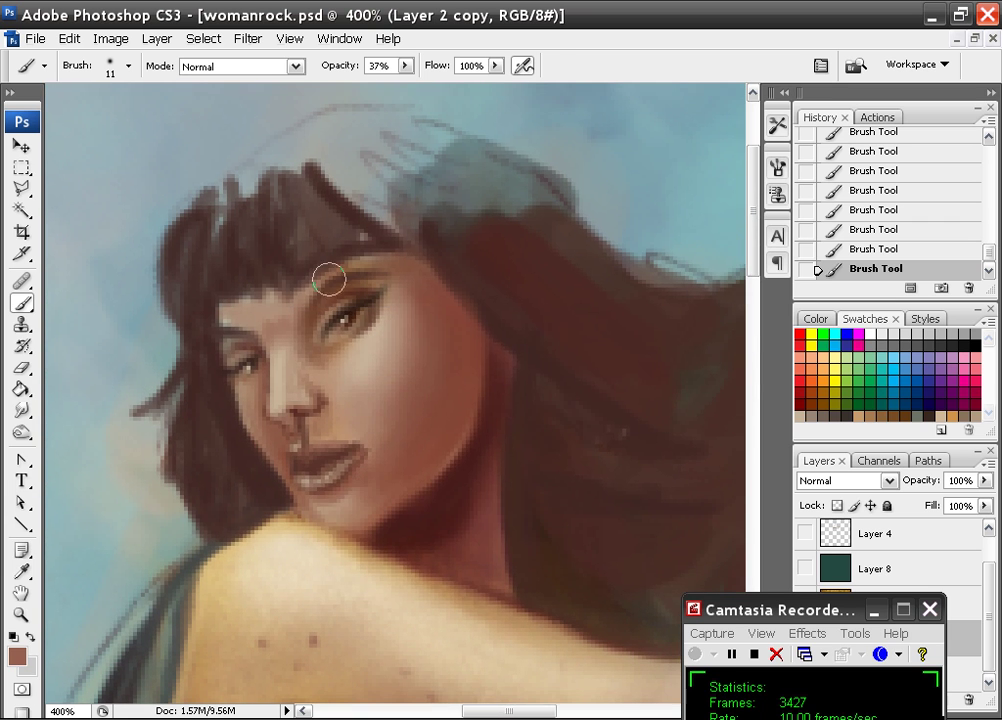
Set up a hard round 8 px brush at 100% opacity with a grey-green sampled from the hair.
right_click(326, 288)
click(637, 518)
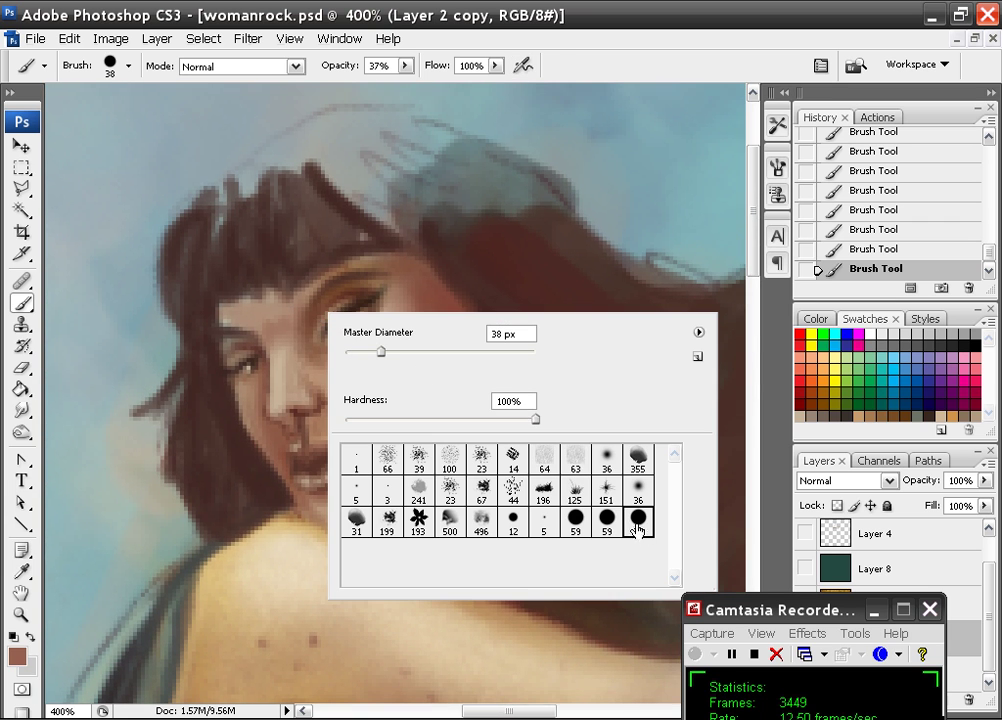
click(361, 353)
click(353, 352)
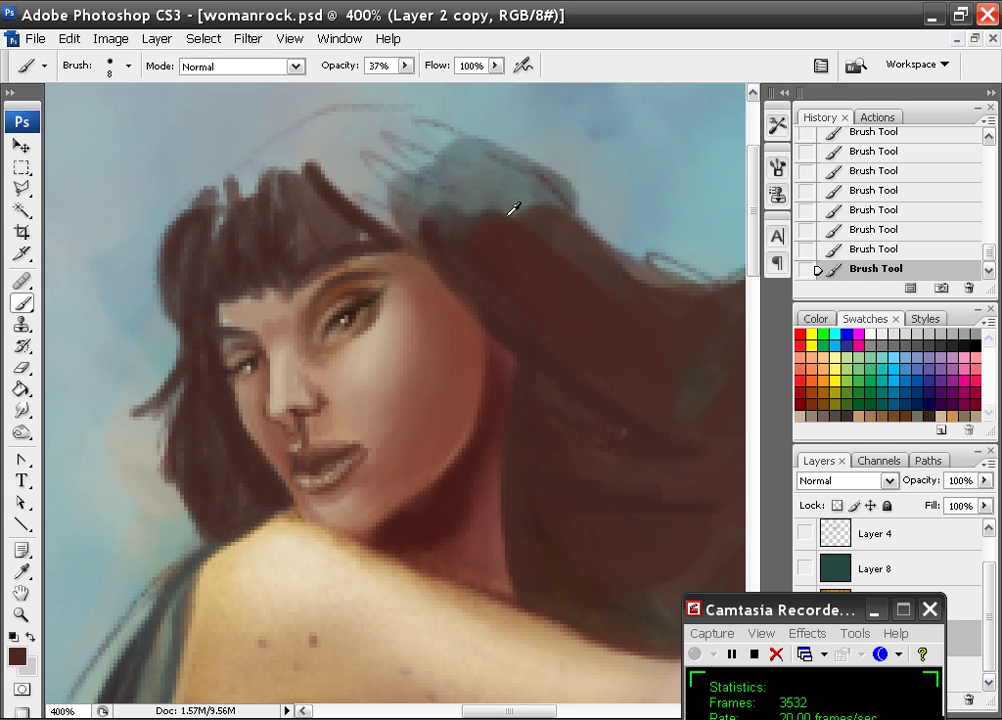
alt+click(510, 212)
click(405, 65)
drag(409, 89, 477, 89)
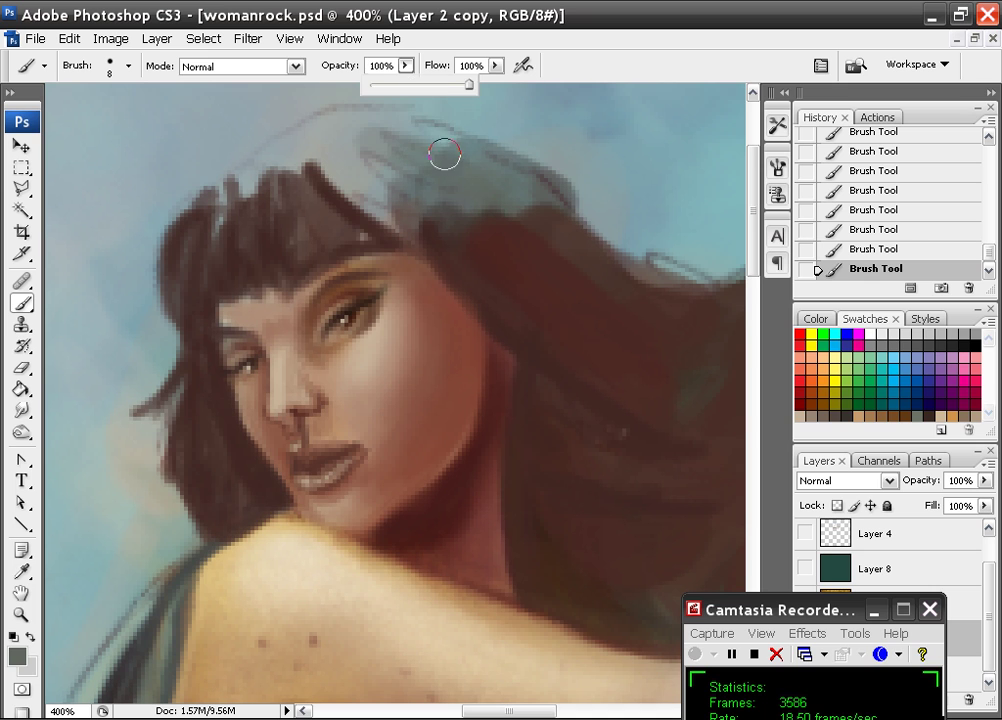
Fill in the unpainted crown and fringe with grey-green, covering them with dark reddish-brown sampled from the hair.
mouse_move(443, 152)
mouse_down()
mouse_move(360, 137)
mouse_move(450, 146)
mouse_move(308, 128)
mouse_move(355, 130)
mouse_move(277, 162)
mouse_move(237, 196)
mouse_move(425, 163)
mouse_up()
alt+click(485, 233)
mouse_move(340, 175)
mouse_down()
mouse_move(435, 210)
mouse_move(539, 195)
mouse_move(403, 142)
mouse_move(343, 136)
mouse_move(228, 195)
mouse_move(216, 212)
mouse_move(360, 155)
mouse_move(377, 190)
mouse_move(549, 203)
mouse_move(395, 131)
mouse_move(445, 144)
mouse_move(492, 176)
mouse_move(433, 147)
mouse_move(342, 127)
mouse_move(310, 157)
mouse_move(257, 178)
mouse_move(272, 240)
mouse_move(234, 261)
mouse_move(246, 203)
mouse_move(186, 256)
mouse_move(289, 167)
mouse_move(325, 207)
mouse_move(353, 184)
mouse_move(382, 226)
mouse_move(413, 229)
mouse_move(462, 207)
mouse_move(497, 212)
mouse_move(237, 170)
mouse_up()
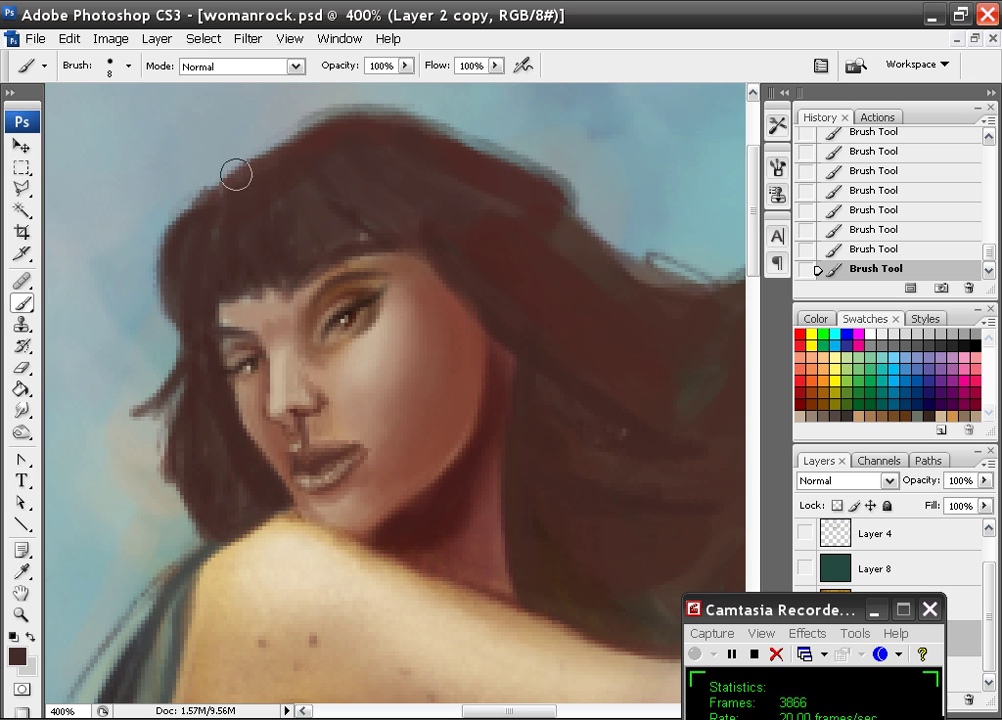
Try dark brown test strokes on the sky beside the head, and undo them.
drag(110, 128, 110, 212)
drag(124, 318, 139, 346)
key(ctrl+z)
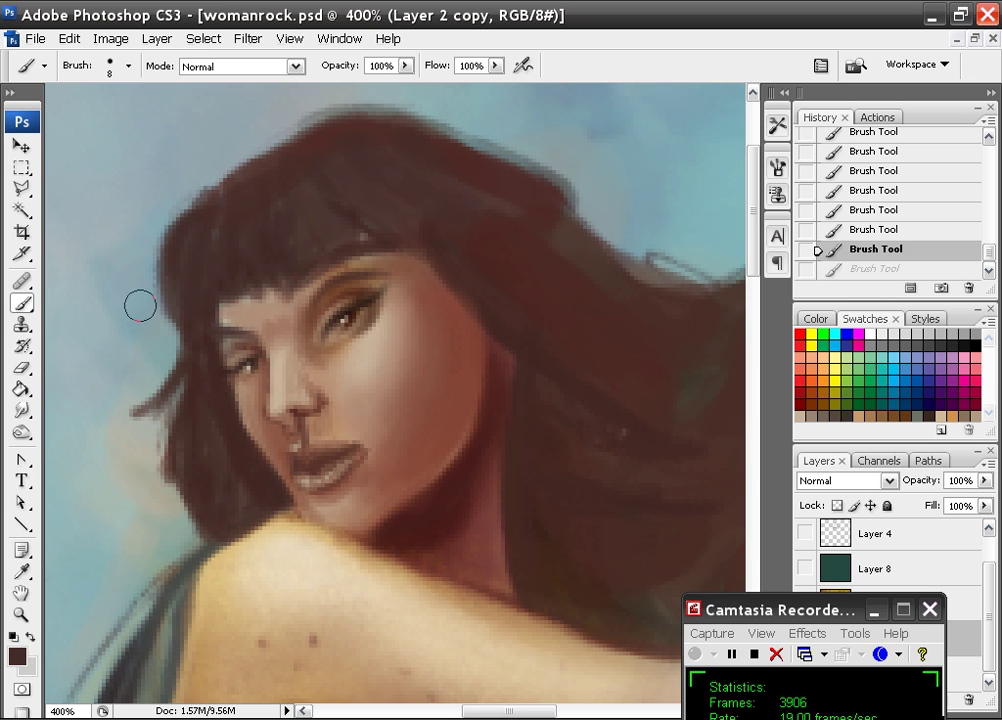
drag(103, 145, 90, 445)
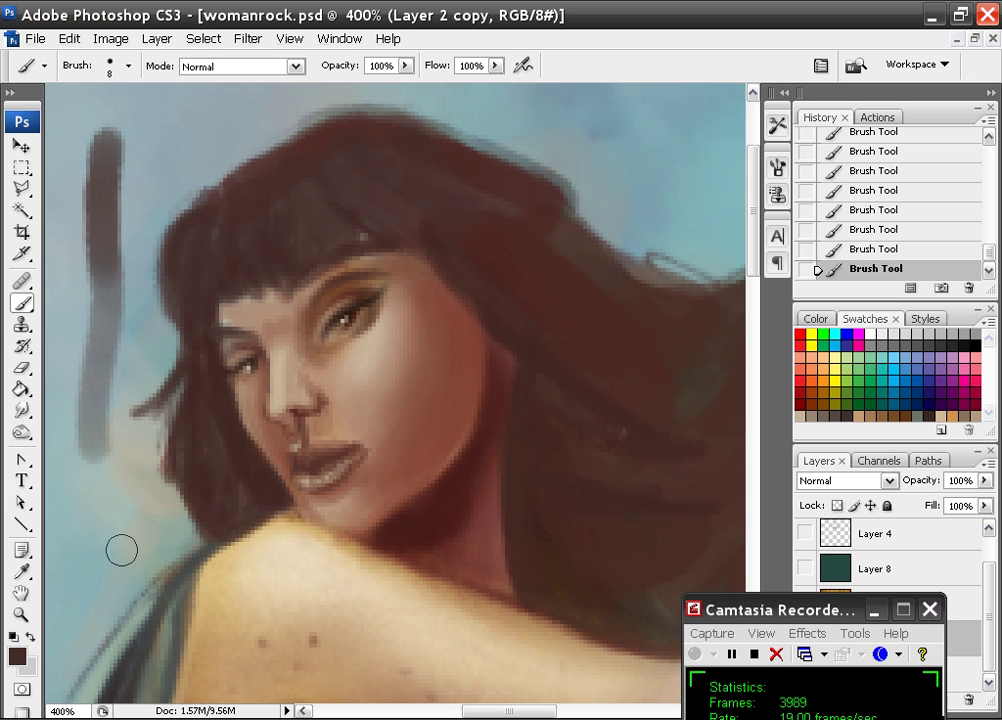
key(ctrl+z)
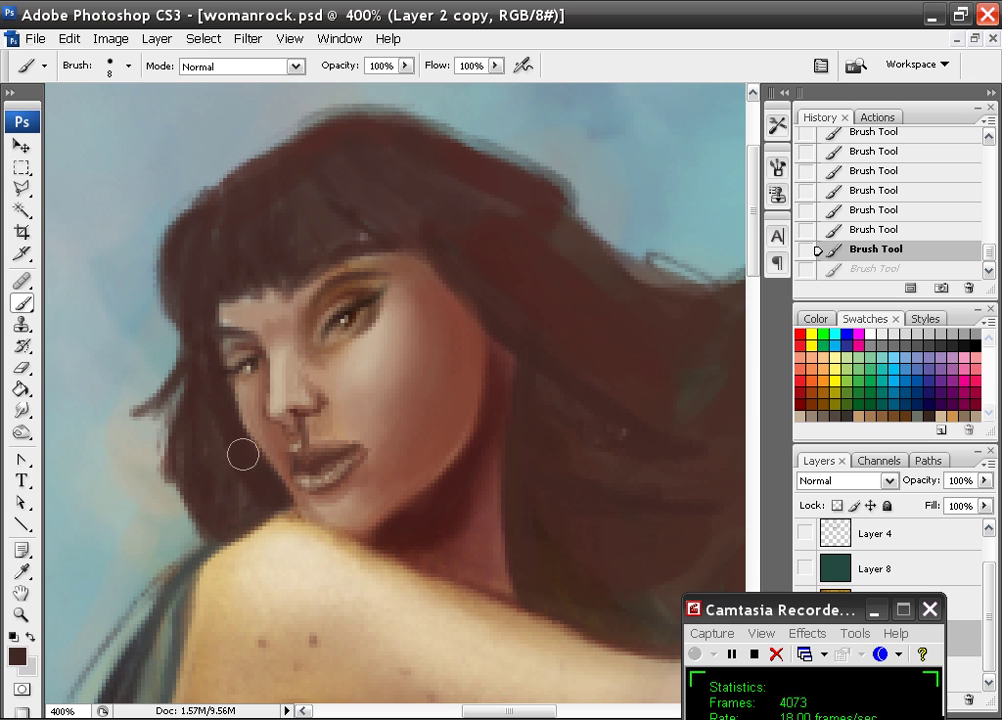
Even out the fringe, crown and flowing hair toward the armband with a solid dark brown base.
drag(243, 455, 212, 456)
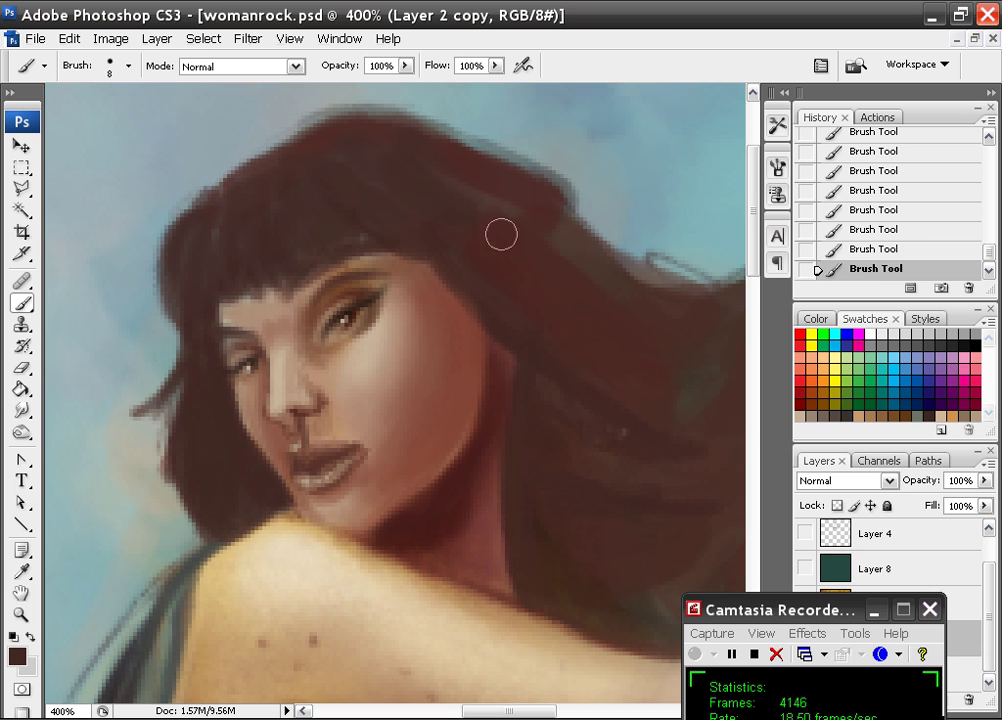
key(alt)
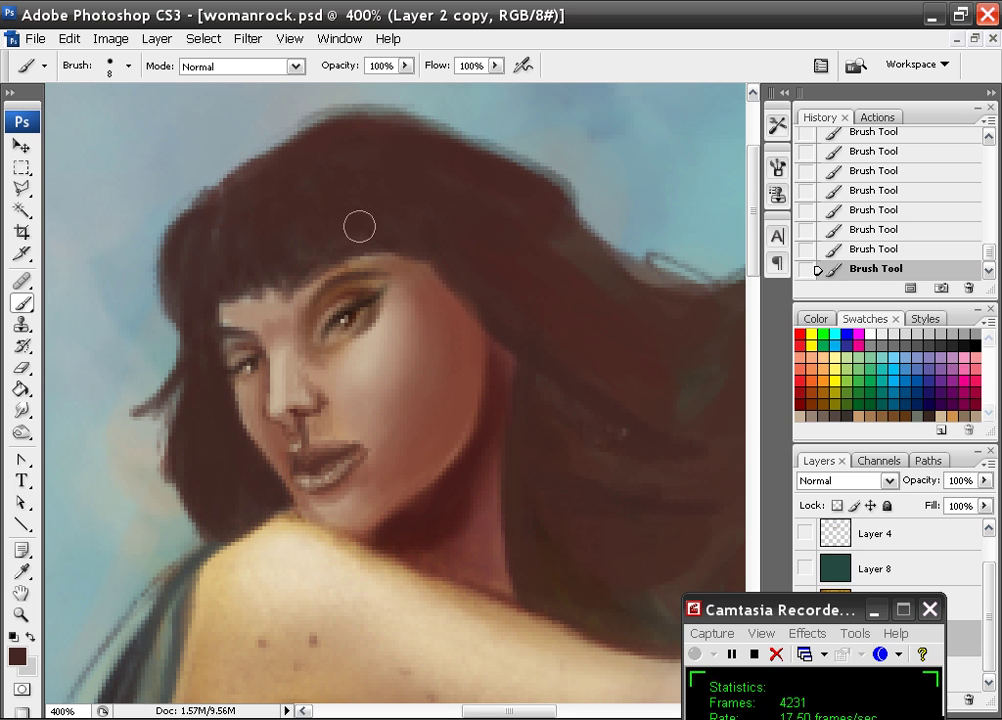
drag(447, 217, 275, 288)
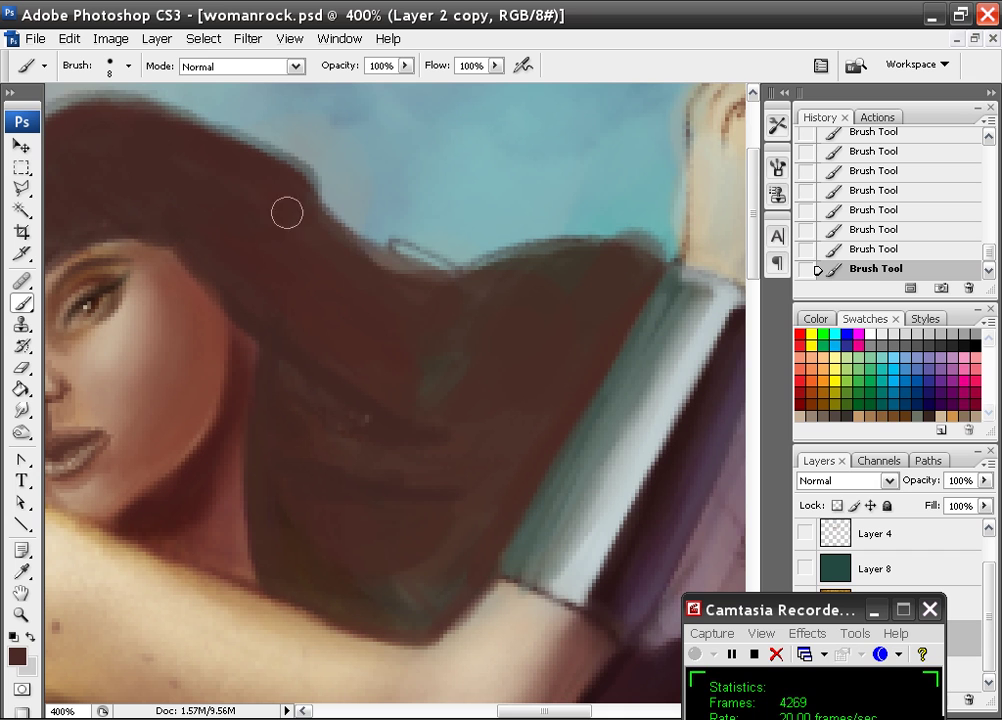
mouse_move(286, 212)
mouse_down()
mouse_move(346, 248)
mouse_move(473, 275)
mouse_move(388, 272)
mouse_move(447, 280)
mouse_up()
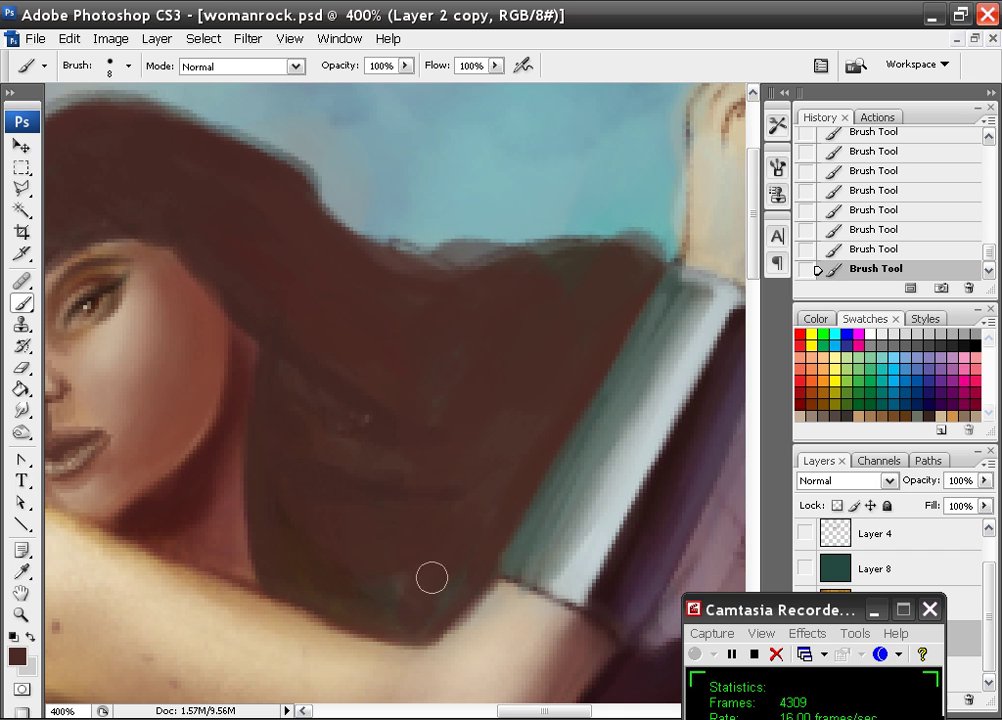
Paint dark purple shadows into the hair behind the neck, and break them up with sampled brown strands.
alt+click(671, 502)
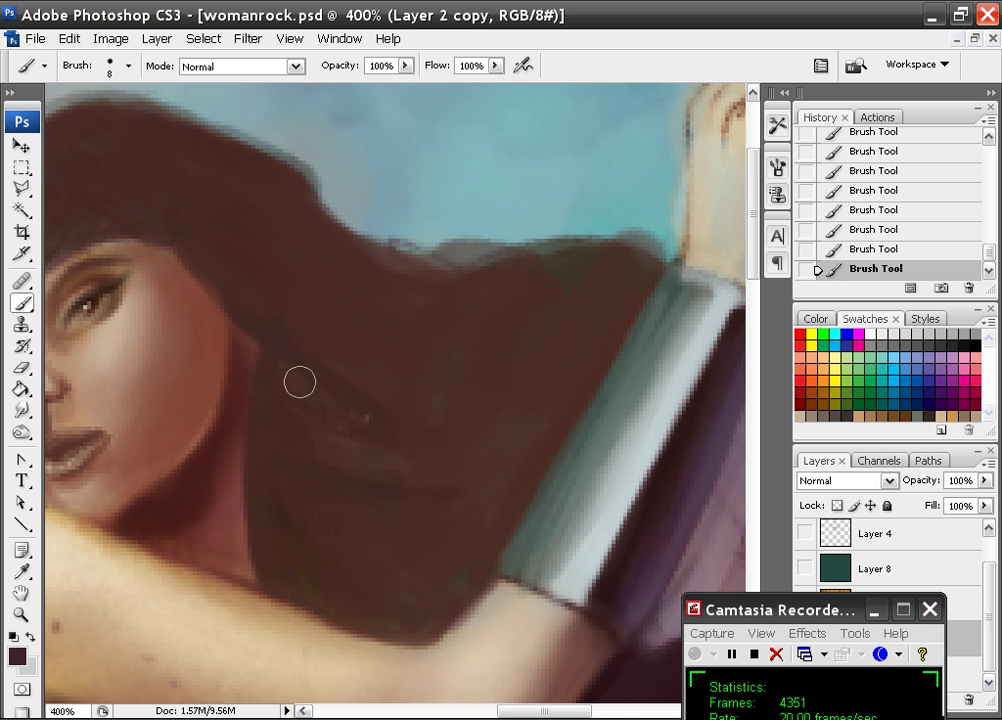
mouse_move(300, 382)
mouse_down()
mouse_move(352, 403)
mouse_move(342, 377)
mouse_move(319, 373)
mouse_move(350, 430)
mouse_move(375, 441)
mouse_move(362, 457)
mouse_move(371, 487)
mouse_move(441, 468)
mouse_move(263, 403)
mouse_move(268, 450)
mouse_move(318, 485)
mouse_move(262, 473)
mouse_move(313, 525)
mouse_move(274, 553)
mouse_up()
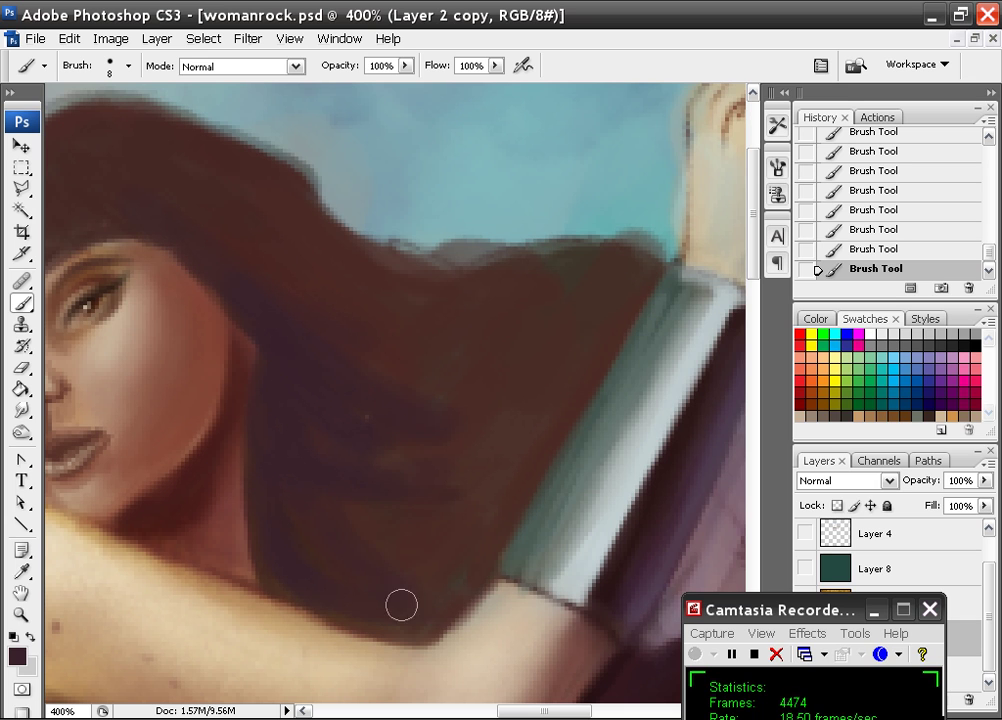
alt+click(482, 484)
mouse_move(477, 430)
mouse_down()
mouse_move(406, 466)
mouse_move(466, 413)
mouse_up()
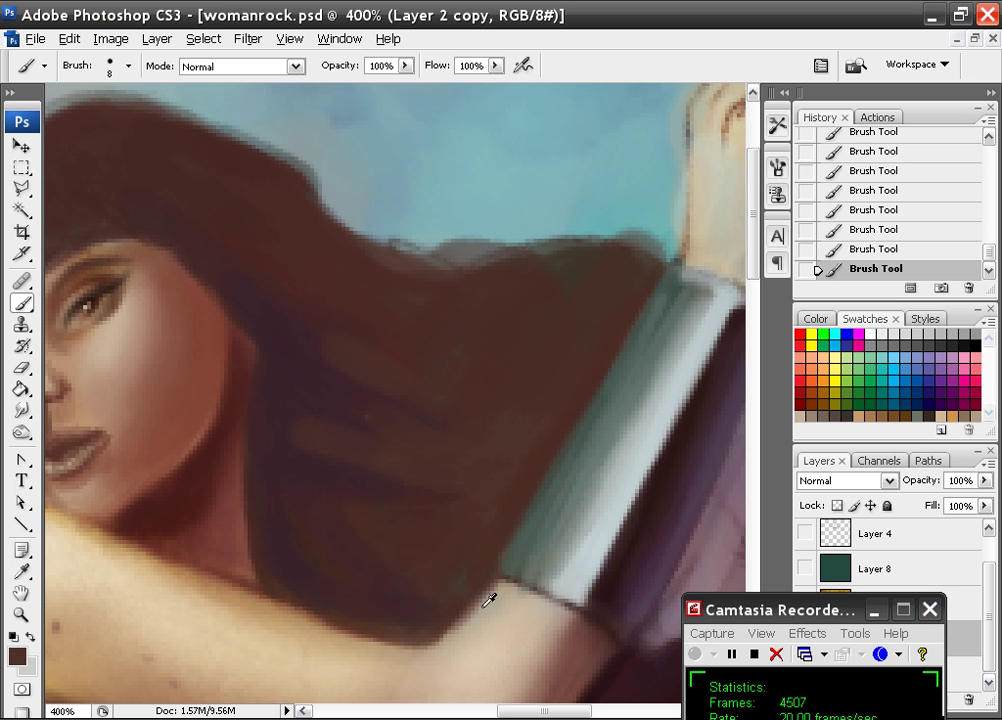
Deepen the shadow strands behind the cheek and neck with a darker maroon sampled near the raised arm.
alt+click(632, 667)
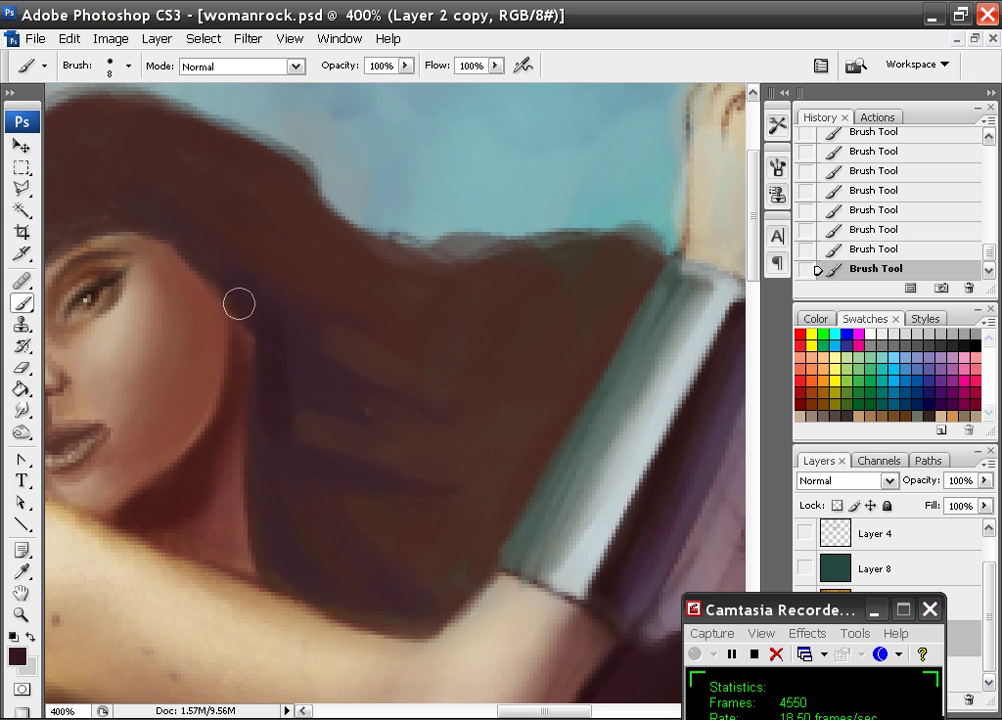
drag(272, 342, 412, 431)
drag(311, 446, 417, 489)
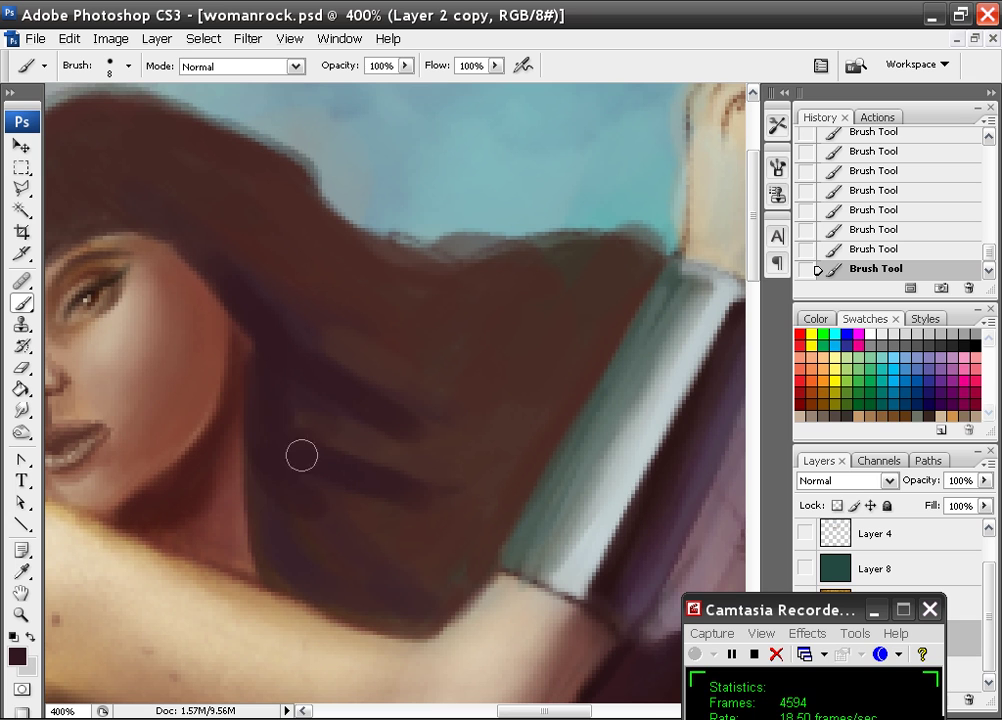
mouse_move(292, 542)
mouse_down()
mouse_move(307, 572)
mouse_move(277, 566)
mouse_move(344, 602)
mouse_move(325, 592)
mouse_move(385, 607)
mouse_move(419, 599)
mouse_move(307, 538)
mouse_move(302, 484)
mouse_move(395, 533)
mouse_move(417, 469)
mouse_move(302, 362)
mouse_move(420, 510)
mouse_move(440, 597)
mouse_move(333, 429)
mouse_move(452, 481)
mouse_move(312, 411)
mouse_move(408, 401)
mouse_move(338, 393)
mouse_move(419, 398)
mouse_move(360, 406)
mouse_move(378, 392)
mouse_move(477, 482)
mouse_move(278, 371)
mouse_move(466, 470)
mouse_move(361, 534)
mouse_move(332, 430)
mouse_move(426, 410)
mouse_move(231, 242)
mouse_move(263, 284)
mouse_move(457, 368)
mouse_move(212, 264)
mouse_move(520, 436)
mouse_move(293, 333)
mouse_move(515, 452)
mouse_move(347, 370)
mouse_move(504, 425)
mouse_move(545, 398)
mouse_move(517, 477)
mouse_move(535, 443)
mouse_move(447, 458)
mouse_move(513, 462)
mouse_move(394, 437)
mouse_move(443, 448)
mouse_move(368, 456)
mouse_move(503, 513)
mouse_move(471, 566)
mouse_move(454, 527)
mouse_move(330, 485)
mouse_move(321, 512)
mouse_move(454, 507)
mouse_up()
Shade the fringe and the upper strands sweeping back from the forehead with the dark maroon.
drag(366, 367, 579, 374)
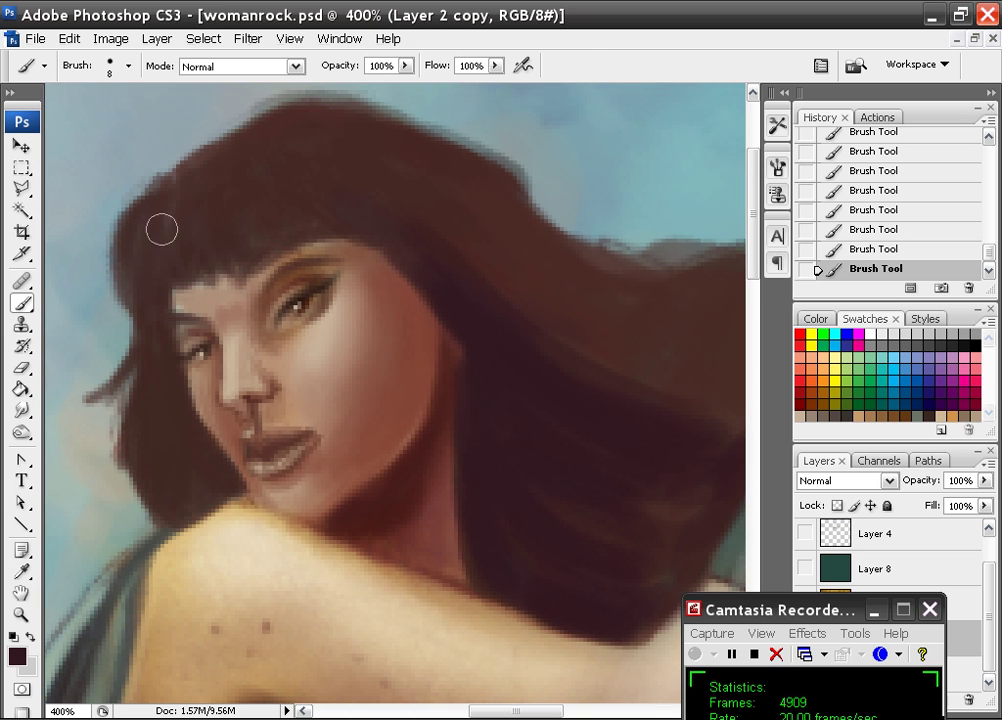
mouse_move(161, 228)
mouse_down()
mouse_move(132, 294)
mouse_move(176, 184)
mouse_move(226, 217)
mouse_up()
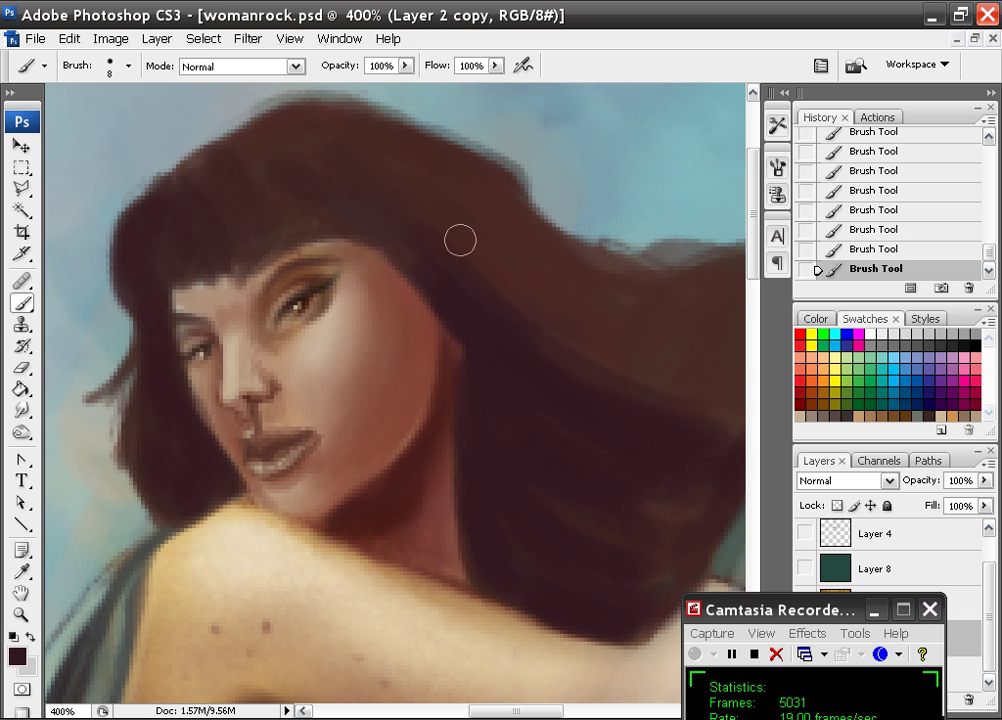
mouse_move(606, 294)
mouse_down()
mouse_move(591, 312)
mouse_move(395, 308)
mouse_up()
drag(237, 232, 543, 342)
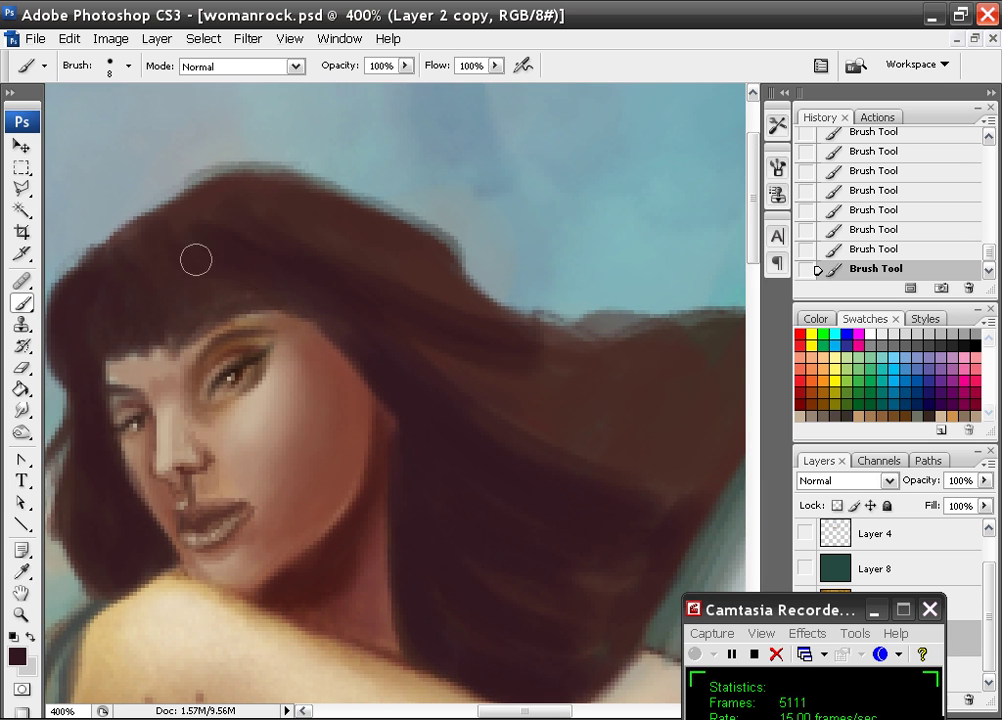
drag(467, 335, 640, 350)
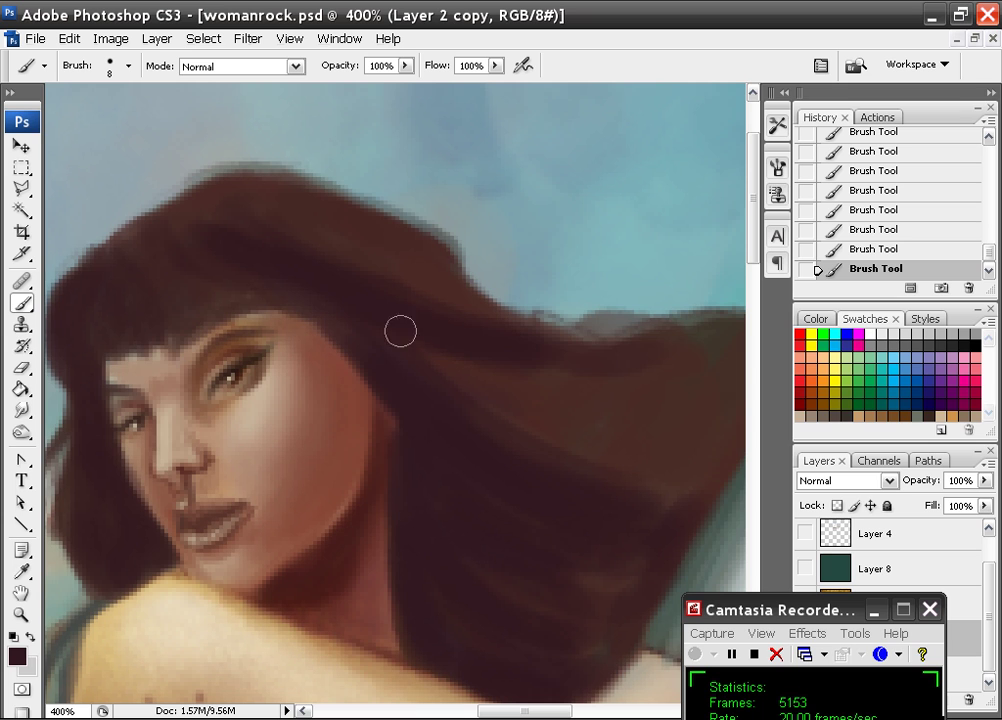
mouse_move(402, 331)
mouse_down()
mouse_move(690, 343)
mouse_move(633, 374)
mouse_move(509, 352)
mouse_up()
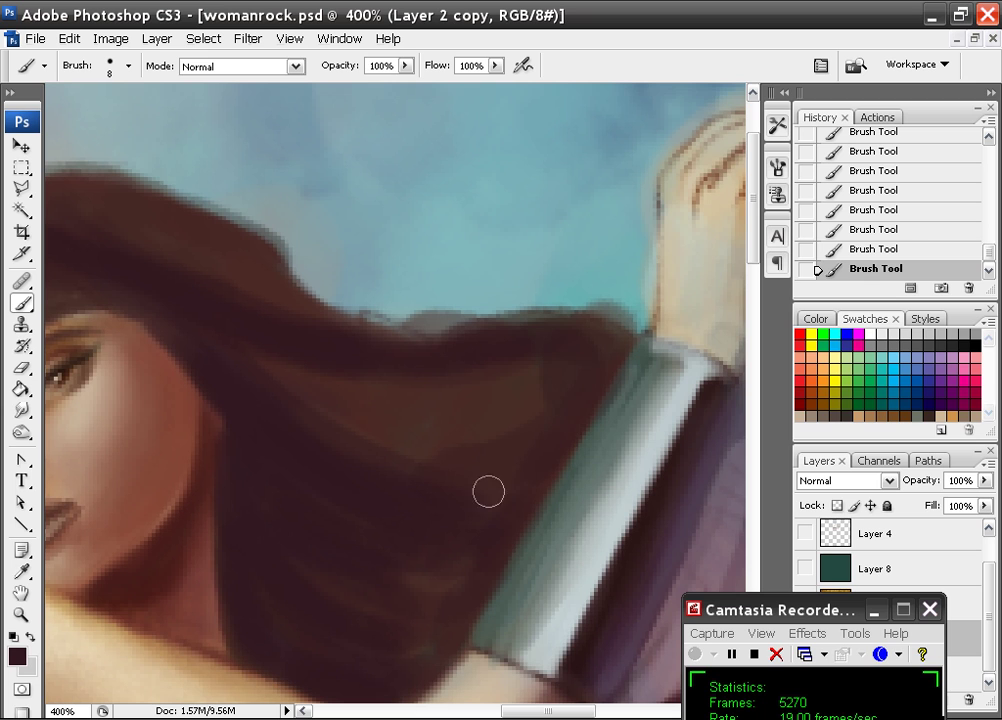
Paint muted grey highlights into the flowing hair between the cheek and the armband, softening them with sampled hair tones.
mouse_move(420, 402)
mouse_down()
mouse_move(479, 412)
mouse_move(550, 400)
mouse_up()
alt+click(537, 317)
alt+click(533, 400)
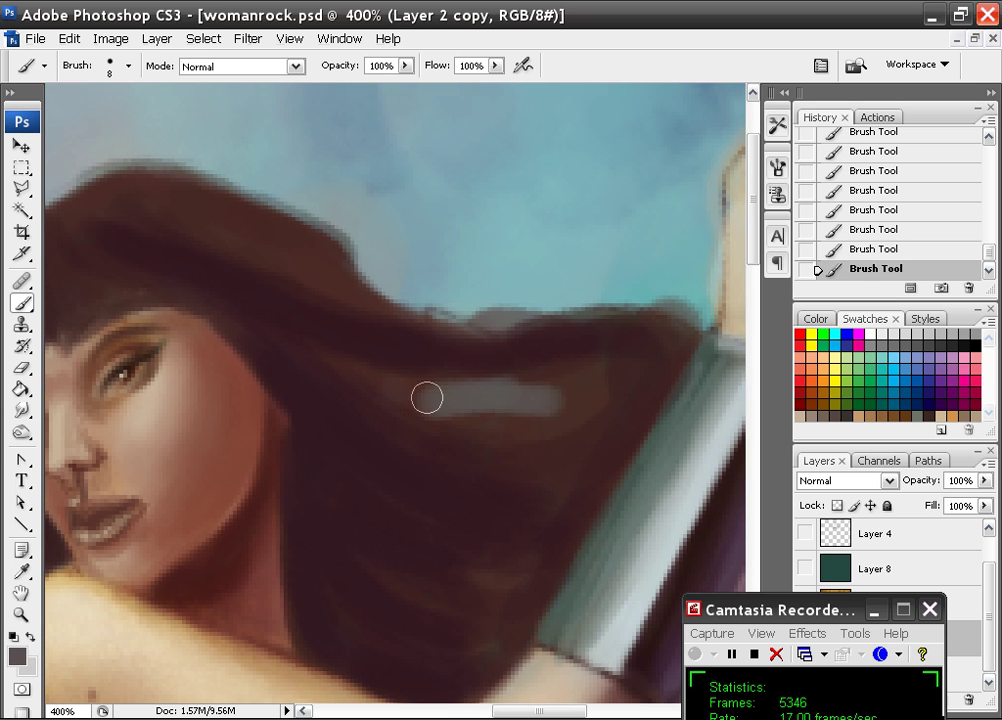
drag(436, 402, 514, 398)
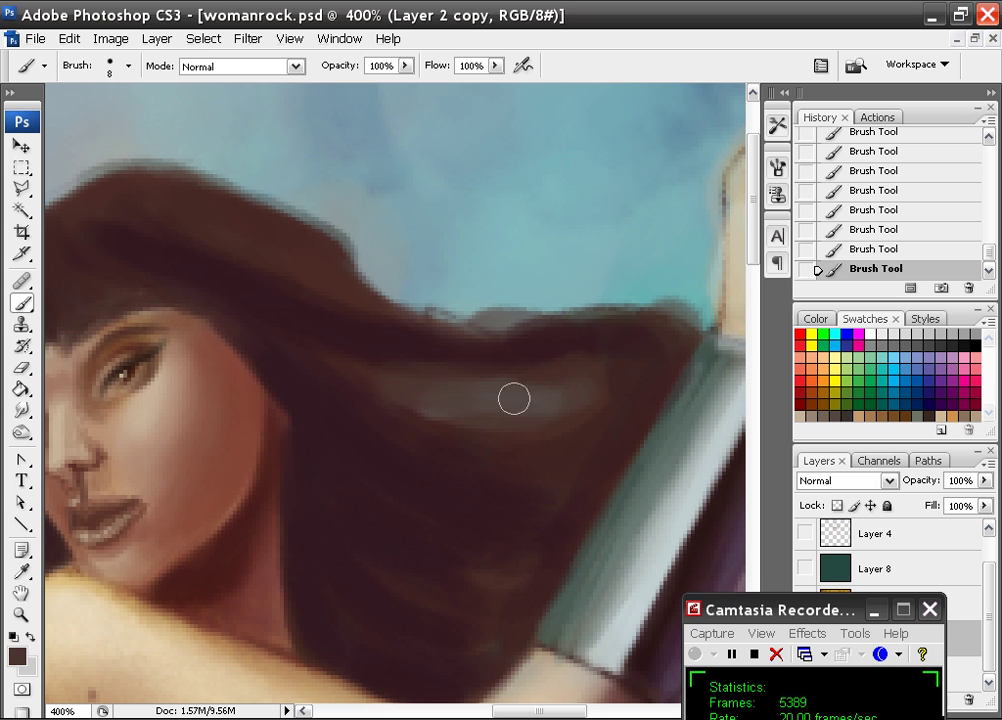
alt+click(503, 398)
mouse_move(432, 394)
mouse_down()
mouse_move(598, 388)
mouse_move(330, 353)
mouse_up()
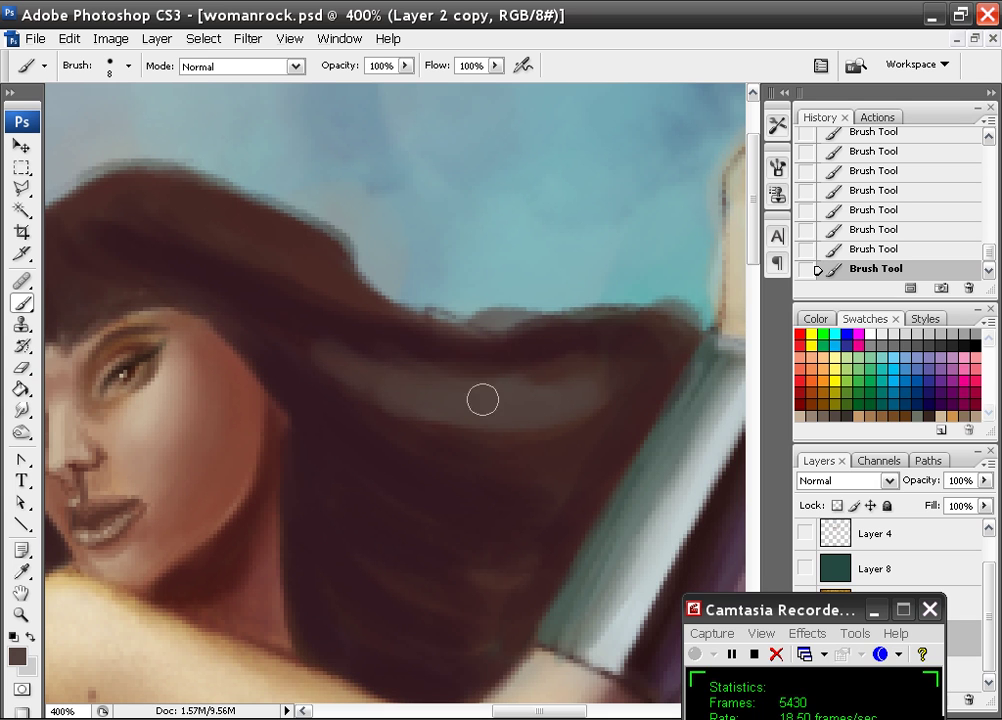
drag(470, 441, 576, 467)
drag(493, 520, 494, 554)
alt+click(348, 386)
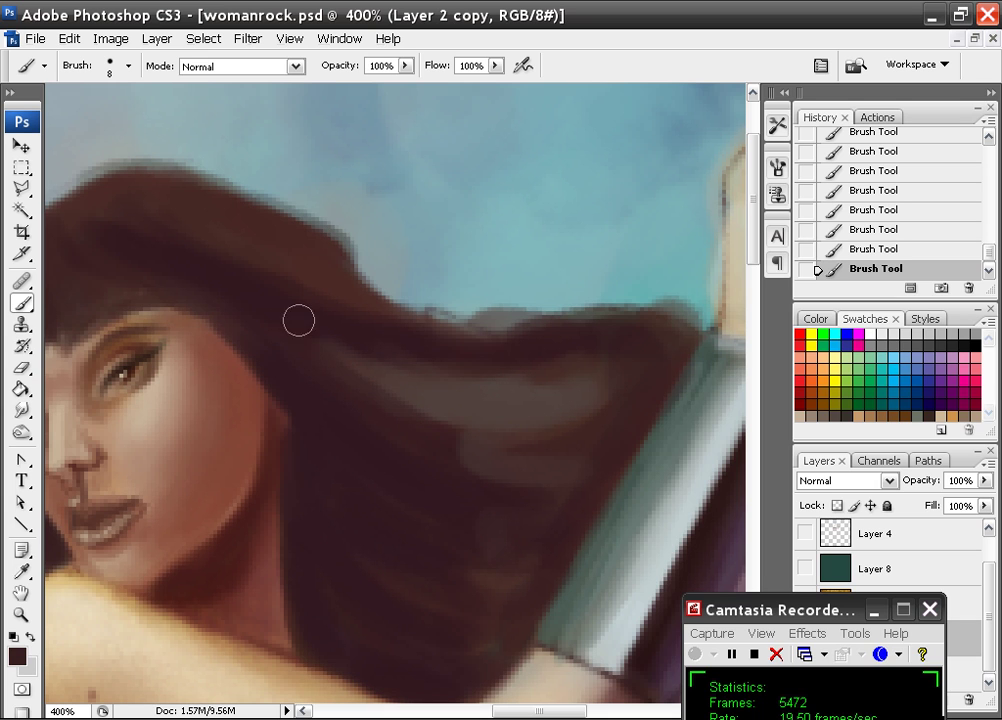
Paint a muted grey-purple highlight along the back of the crown and extend it toward the top of the head.
drag(276, 208, 472, 268)
alt+click(472, 240)
mouse_move(515, 340)
mouse_down()
mouse_move(552, 351)
mouse_move(407, 270)
mouse_move(514, 343)
mouse_move(562, 354)
mouse_up()
alt+click(433, 300)
alt+click(511, 312)
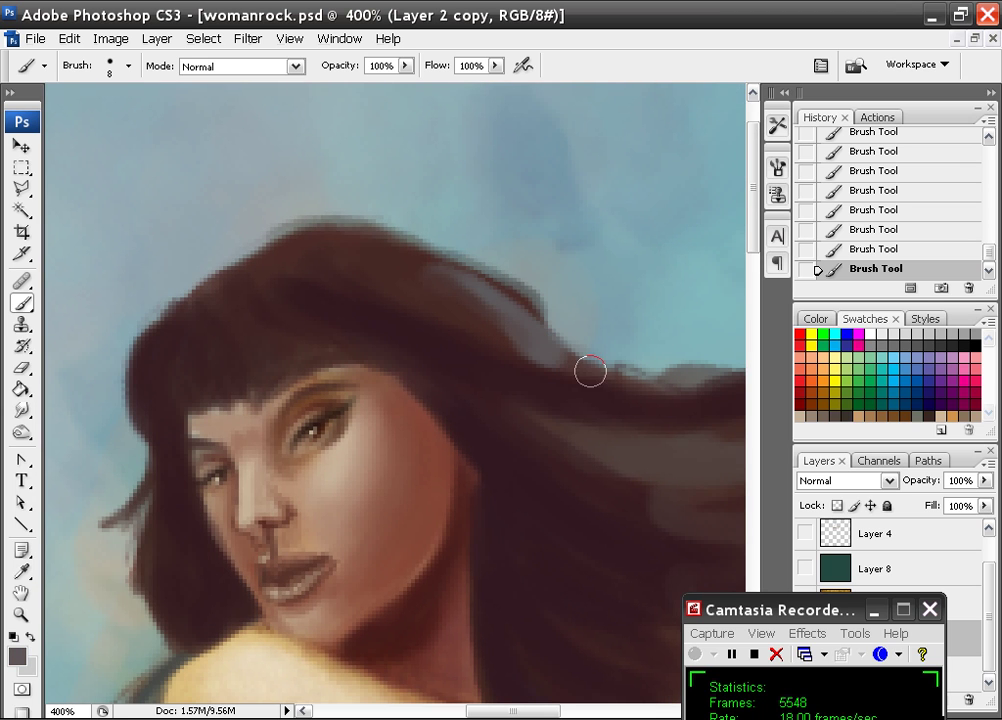
drag(426, 279, 320, 253)
Blend the crown highlight with sampled brown strands and carry its grey out to the hair's back edge.
alt+click(401, 290)
mouse_move(424, 255)
mouse_down()
mouse_move(326, 248)
mouse_move(534, 350)
mouse_up()
drag(452, 309, 293, 264)
drag(498, 315, 384, 282)
alt+click(528, 323)
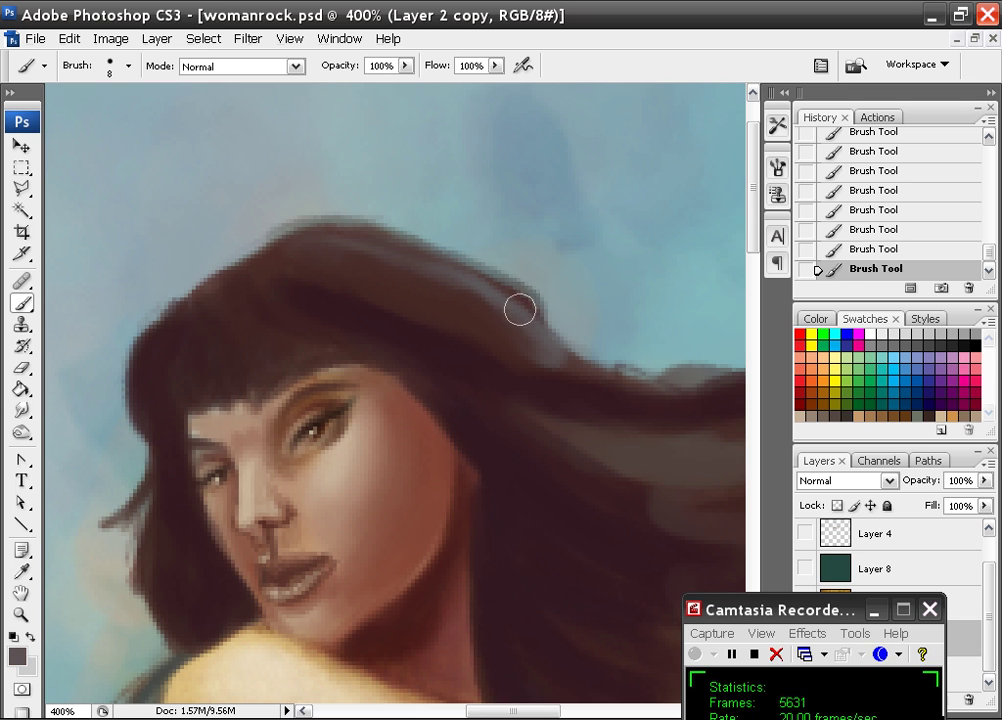
drag(490, 287, 591, 363)
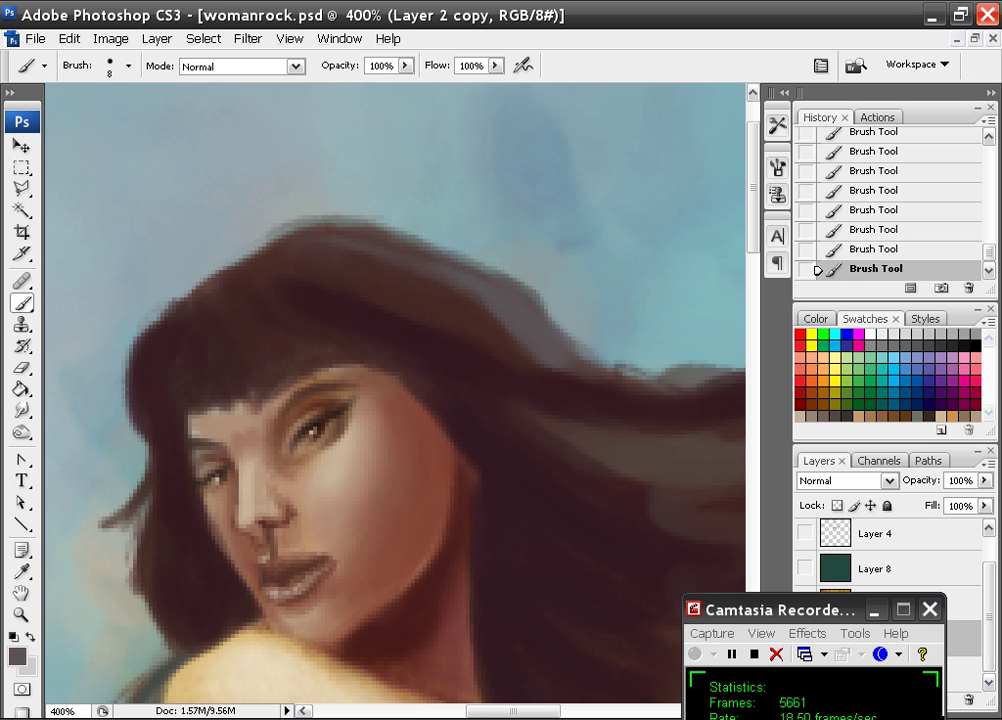
alt+click(419, 288)
drag(462, 312, 536, 350)
drag(494, 309, 408, 276)
alt+click(517, 311)
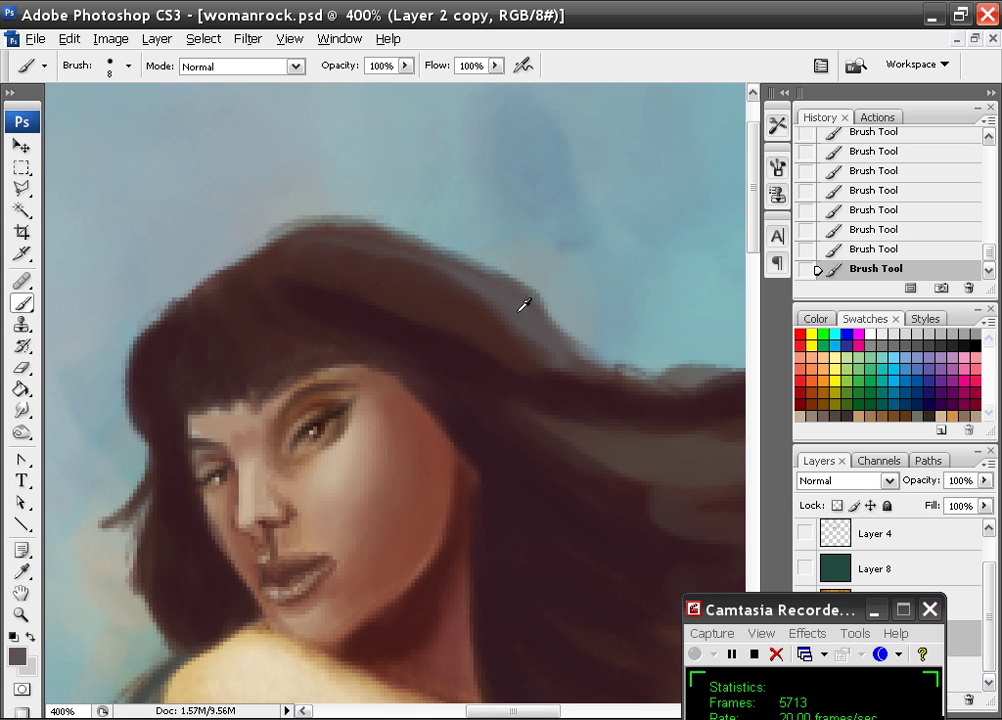
Work sampled brown and dark maroon tones through the upper hair sweeping back from the crown.
mouse_move(592, 380)
mouse_down()
mouse_move(295, 277)
mouse_move(257, 304)
mouse_up()
alt+click(453, 316)
alt+click(599, 392)
drag(543, 384, 356, 233)
key(ctrl+minus)
key(ctrl+minus)
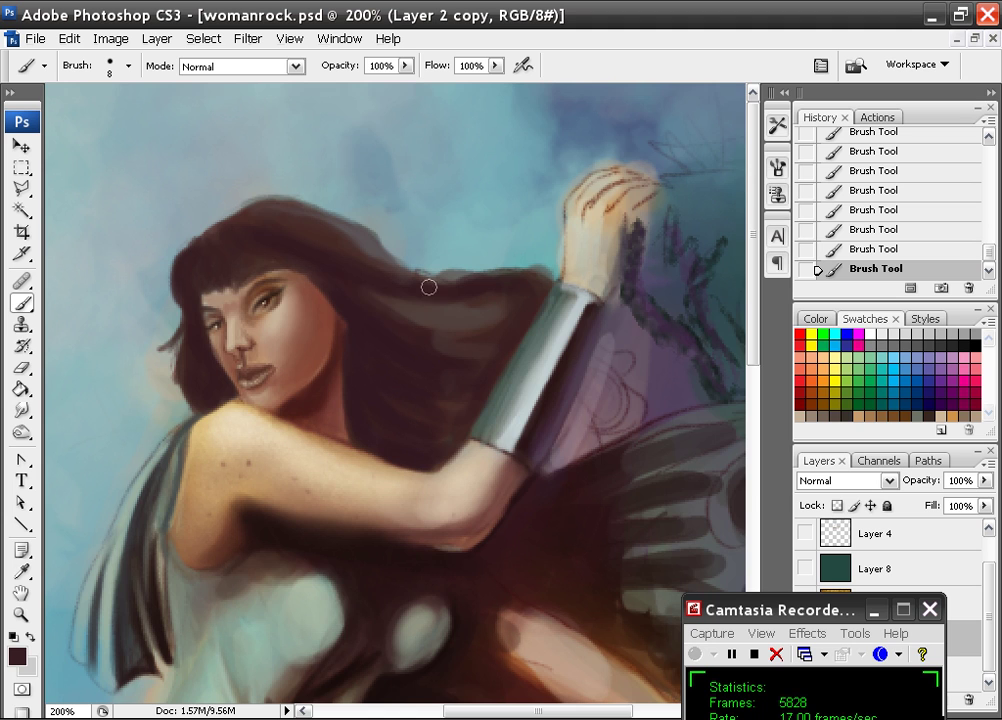
Using a round 8 px brush, paint sampled dark maroon strands between the grey highlights in the flowing hair.
key(ctrl+plus)
key(ctrl+plus)
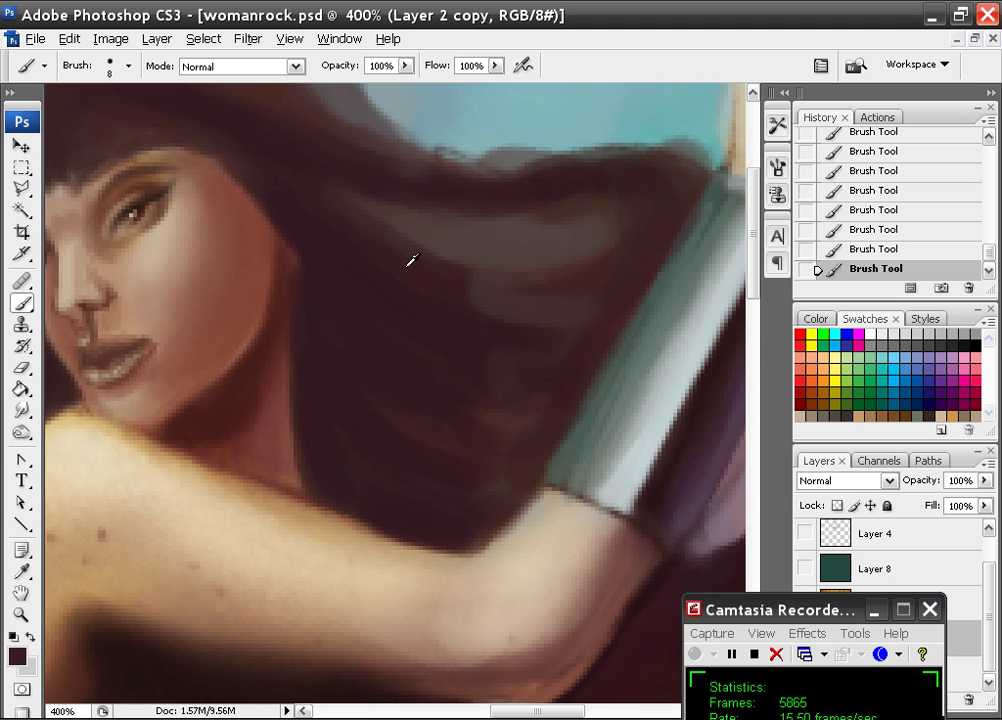
right_click(476, 253)
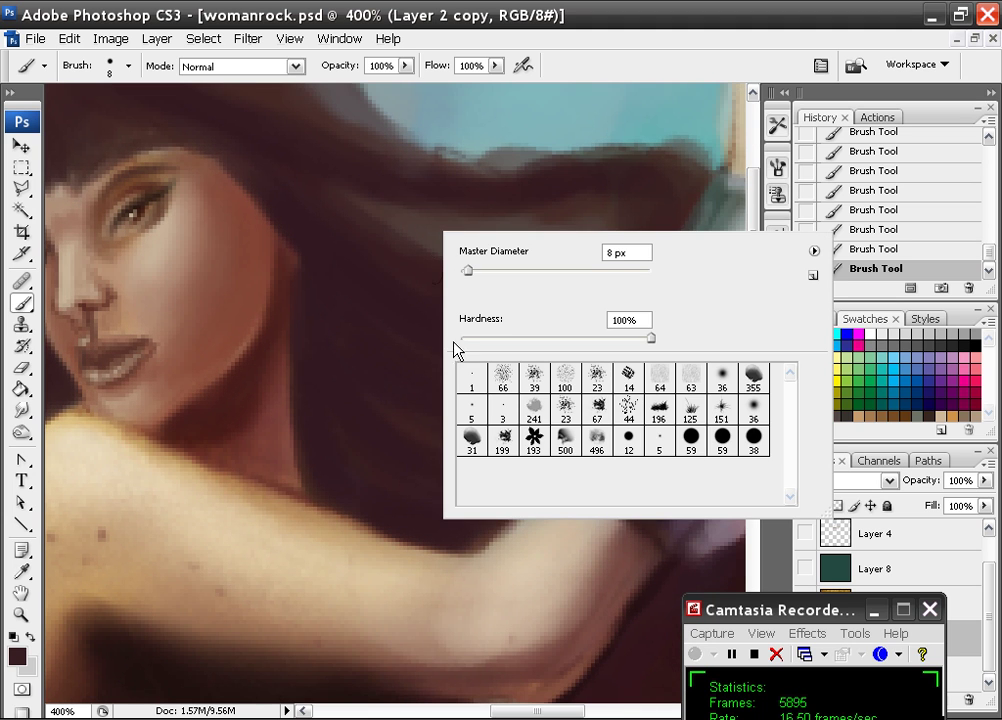
click(690, 445)
click(474, 410)
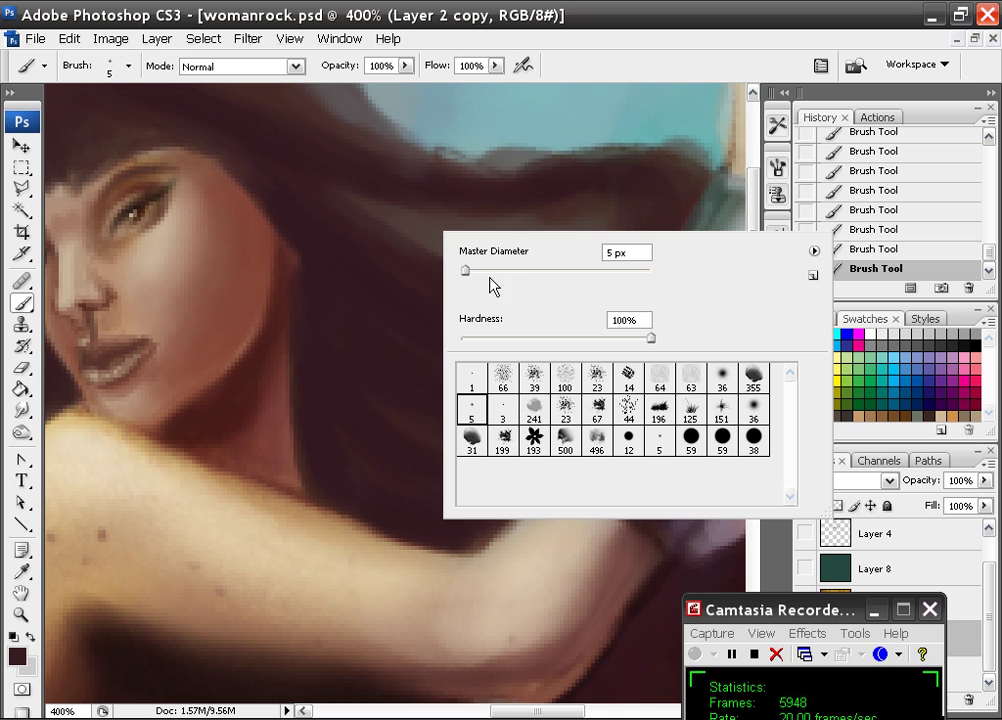
drag(466, 272, 468, 273)
alt+click(417, 276)
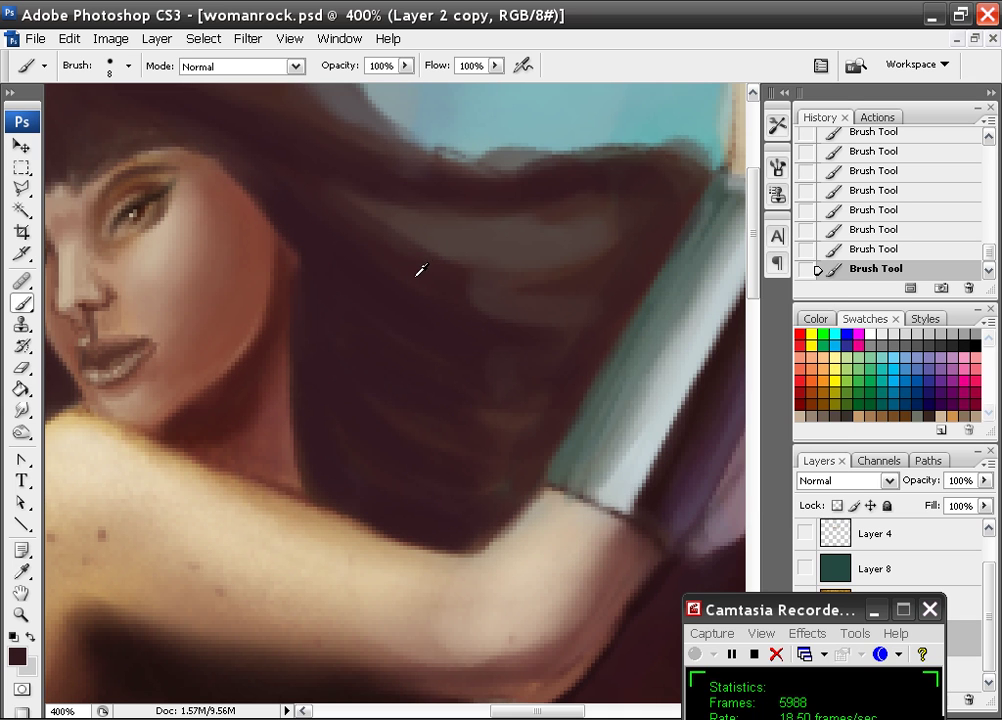
mouse_move(399, 260)
mouse_down()
mouse_move(547, 281)
mouse_move(382, 252)
mouse_move(582, 273)
mouse_move(434, 261)
mouse_move(417, 270)
mouse_move(624, 248)
mouse_up()
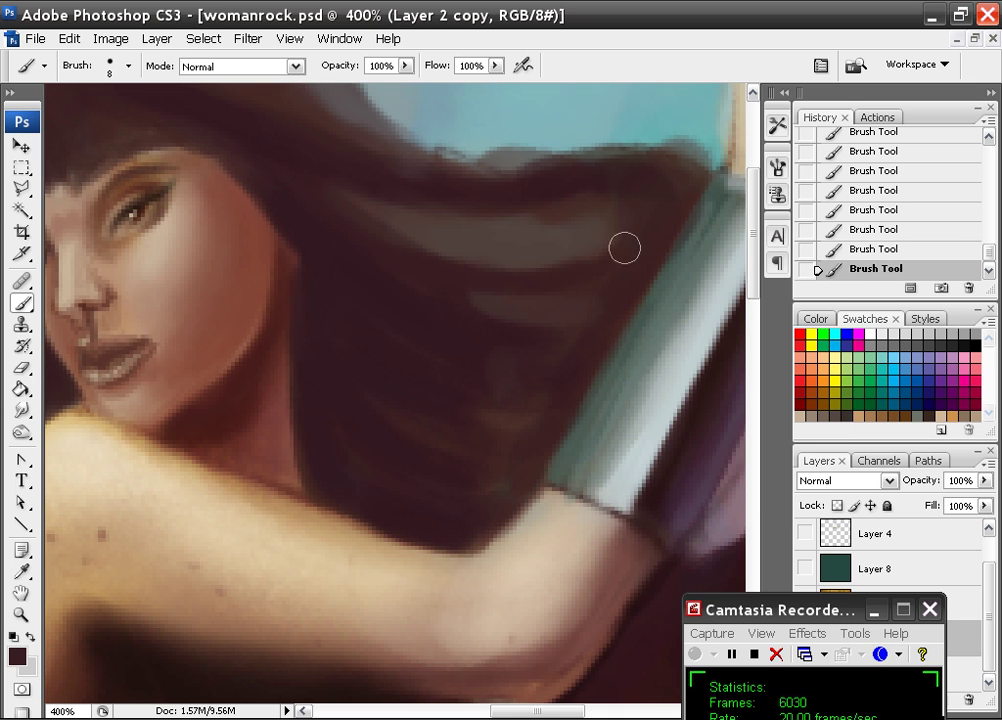
drag(322, 239, 608, 274)
Layer more dark maroon strands from behind the cheek toward the armband, narrowing the grey highlights.
mouse_move(320, 185)
mouse_down()
mouse_move(492, 207)
mouse_move(633, 208)
mouse_up()
mouse_move(330, 187)
mouse_down()
mouse_move(474, 209)
mouse_move(651, 198)
mouse_up()
drag(325, 240, 590, 278)
drag(346, 273, 597, 322)
drag(332, 299, 578, 358)
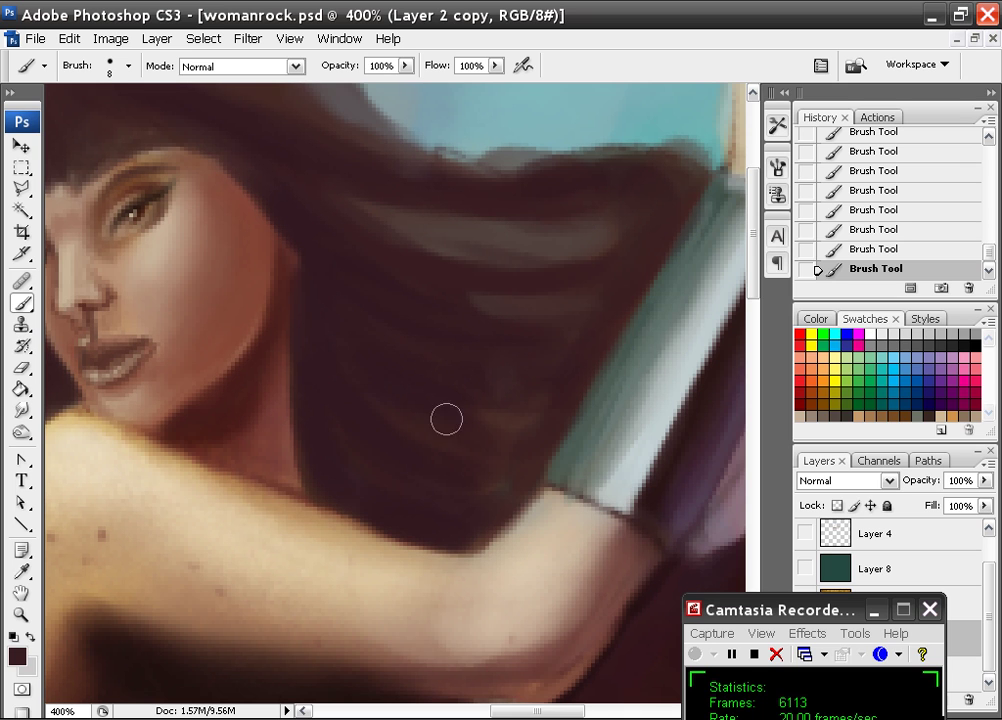
drag(454, 306, 571, 472)
drag(432, 287, 555, 320)
drag(383, 246, 528, 322)
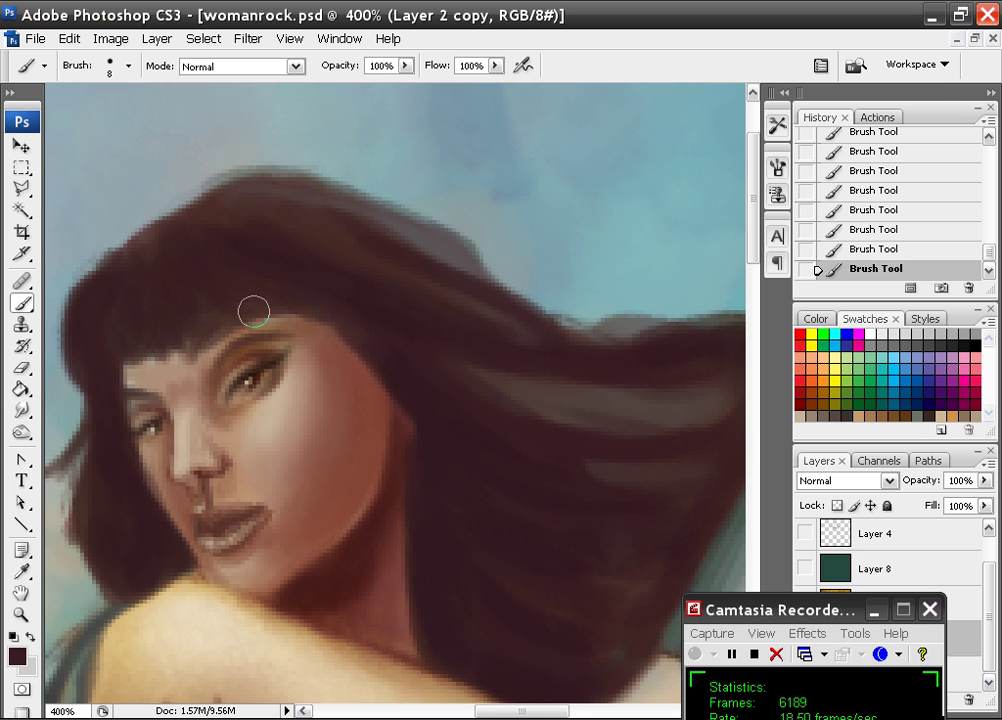
With the 5 px brush, paint pale sky-blue rim strands down the hair's front edge and break them up with dark maroon.
drag(306, 271, 384, 271)
right_click(368, 230)
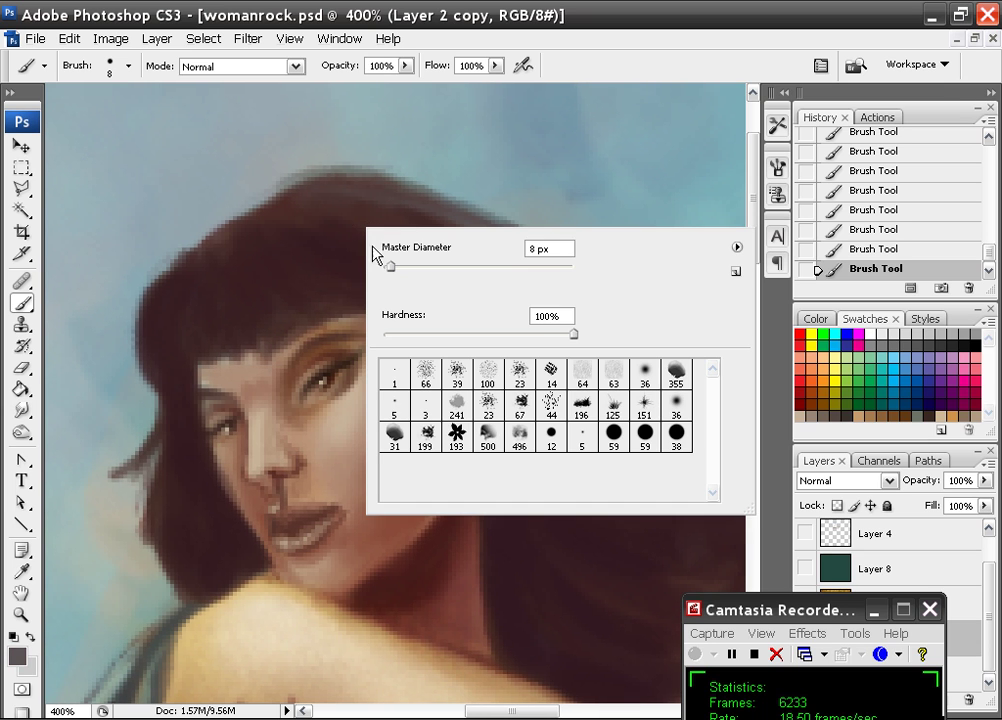
click(393, 405)
key(Return)
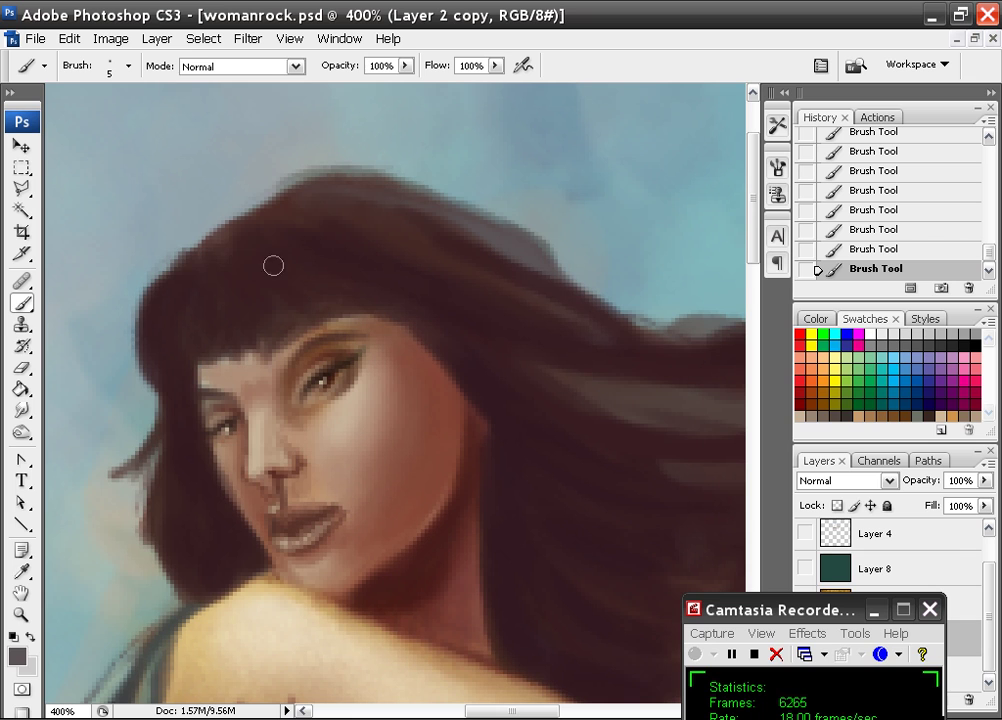
alt+click(139, 283)
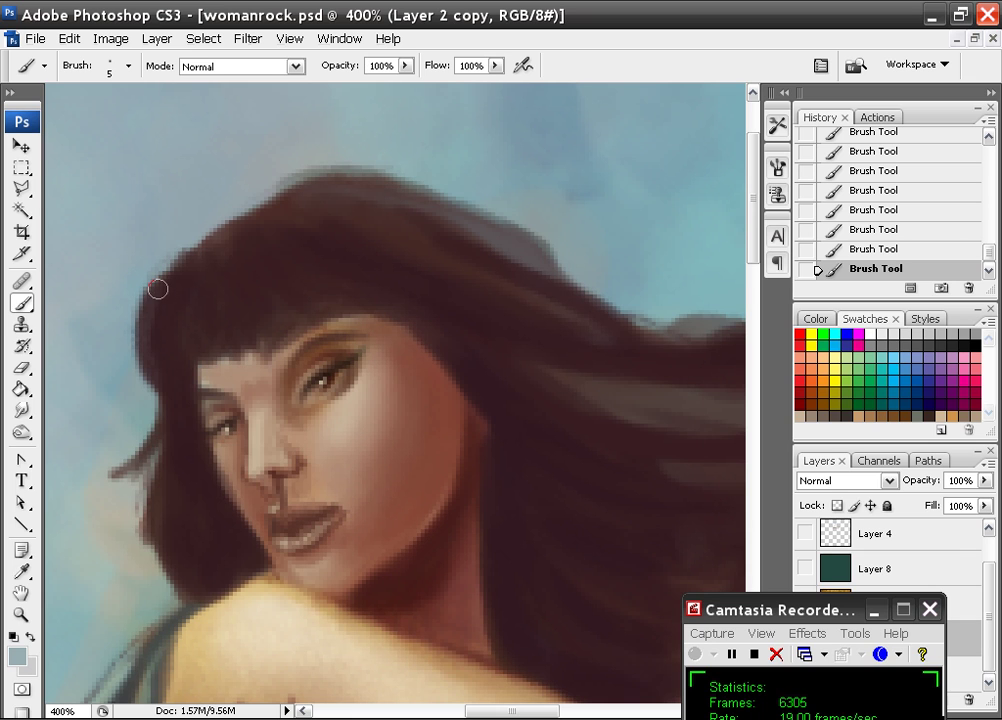
mouse_move(157, 287)
mouse_down()
mouse_move(158, 385)
mouse_move(145, 443)
mouse_move(126, 466)
mouse_move(175, 517)
mouse_up()
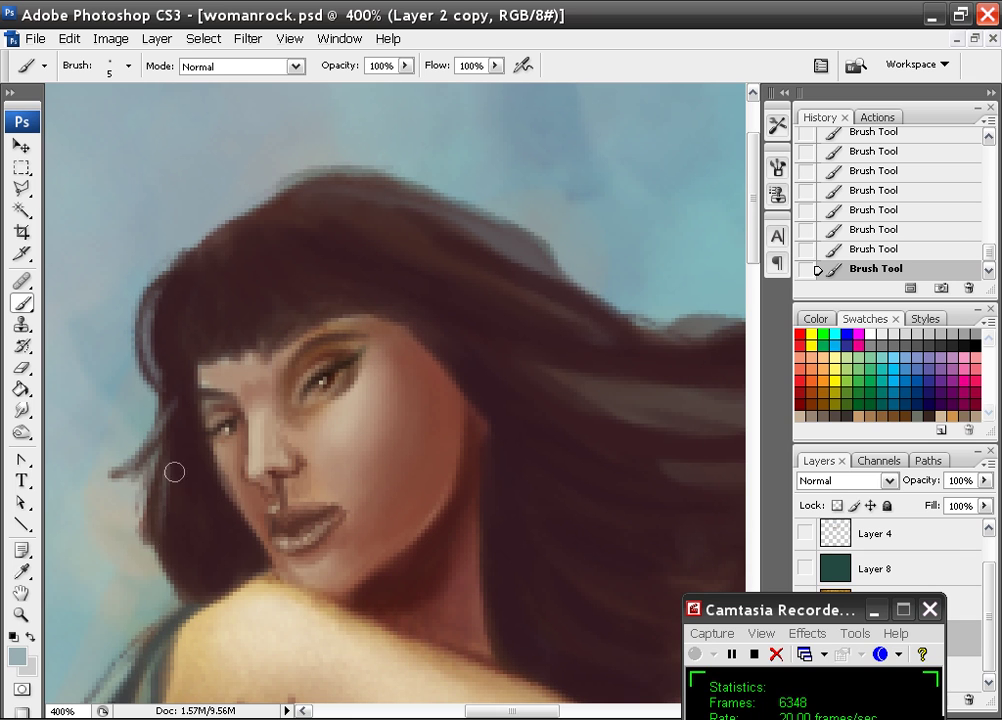
mouse_move(174, 472)
mouse_down()
mouse_move(183, 550)
mouse_move(197, 553)
mouse_up()
mouse_move(148, 492)
mouse_down()
mouse_move(172, 572)
mouse_move(203, 583)
mouse_up()
alt+click(197, 499)
drag(158, 515, 163, 523)
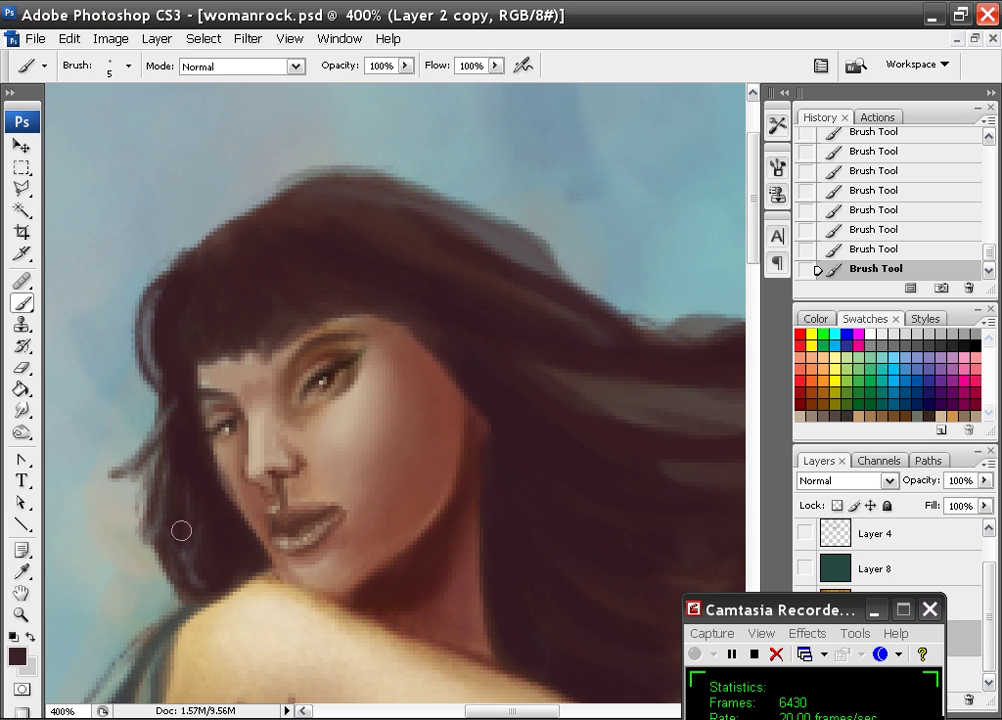
Paint reddish-brown strands sampled from the cheek along the hair's front edge, through the fringe and into the swept-back hair.
alt+click(418, 417)
drag(154, 305, 163, 400)
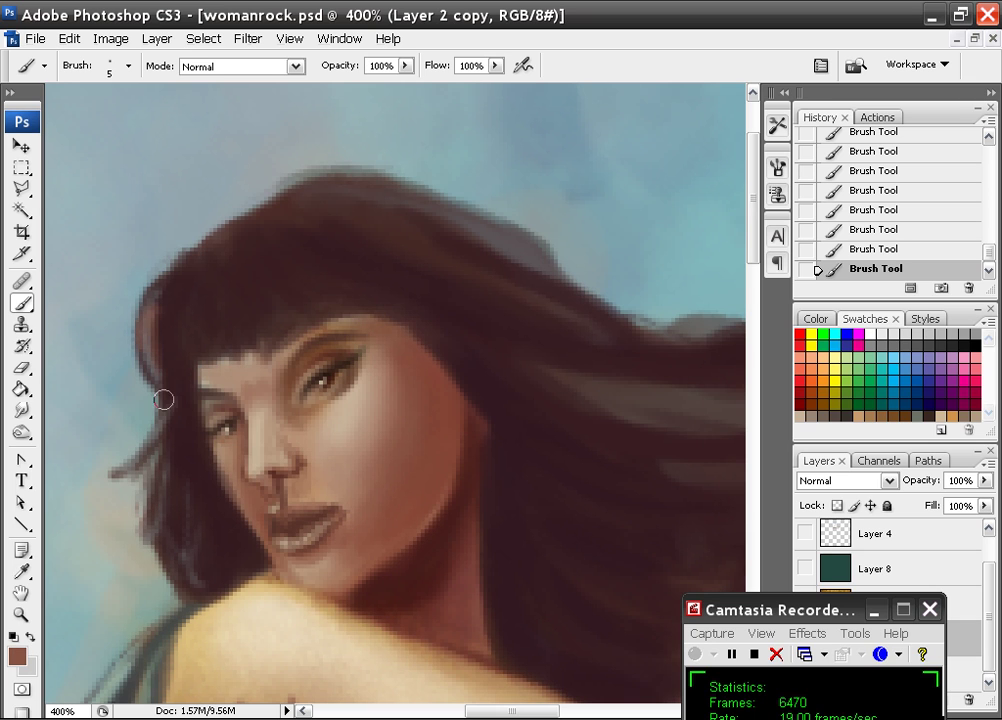
drag(177, 473, 178, 514)
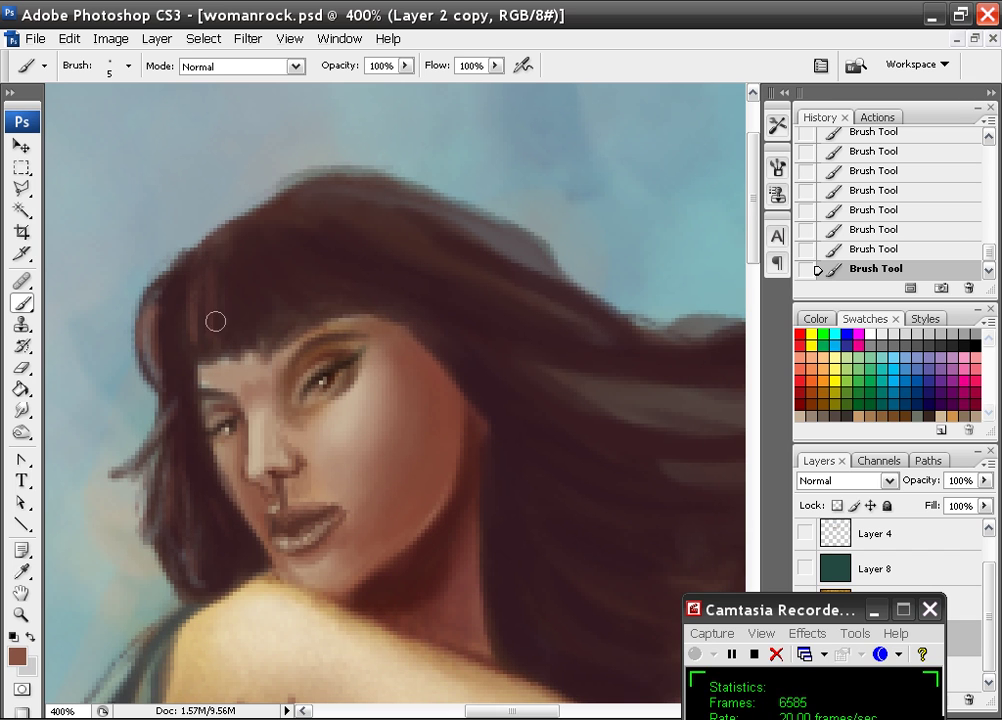
mouse_move(234, 278)
mouse_down()
mouse_move(284, 273)
mouse_move(345, 294)
mouse_up()
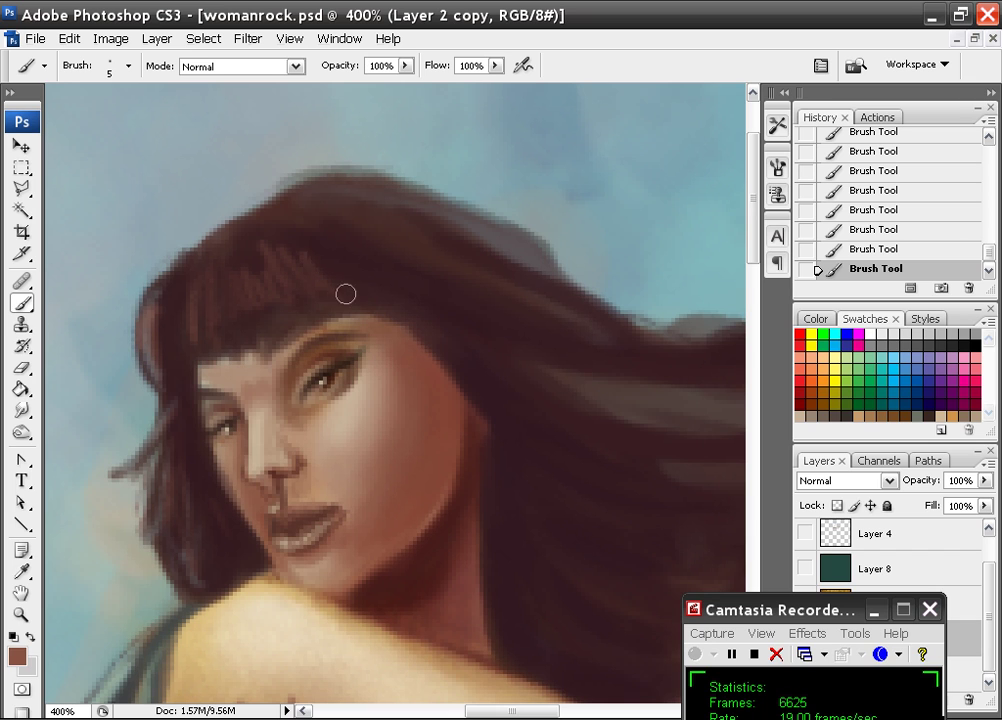
alt+click(298, 225)
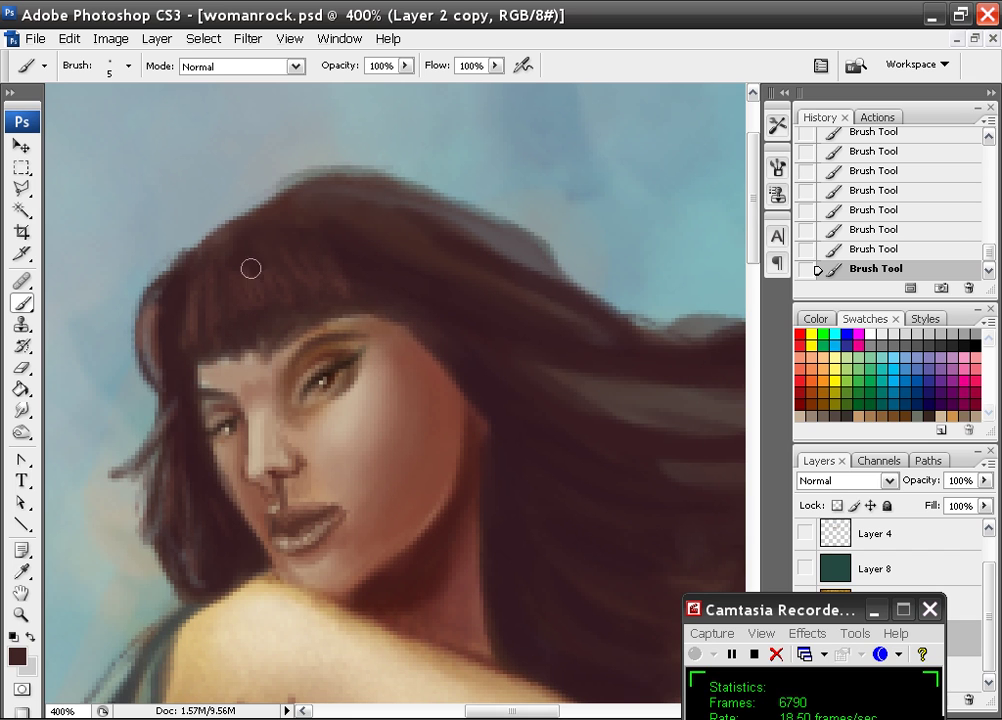
alt+click(403, 459)
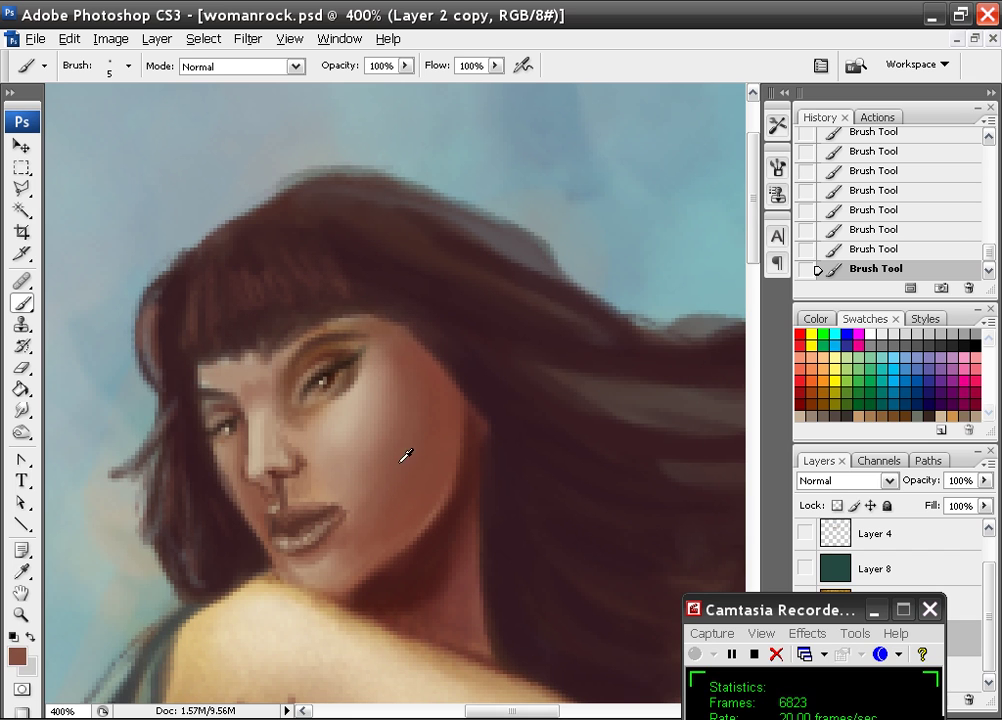
mouse_move(356, 234)
mouse_down()
mouse_move(526, 324)
mouse_move(364, 364)
mouse_up()
Add thin blue-grey strands sampled from the sky along the back edge of the crown and blend them into the hair.
alt+click(371, 263)
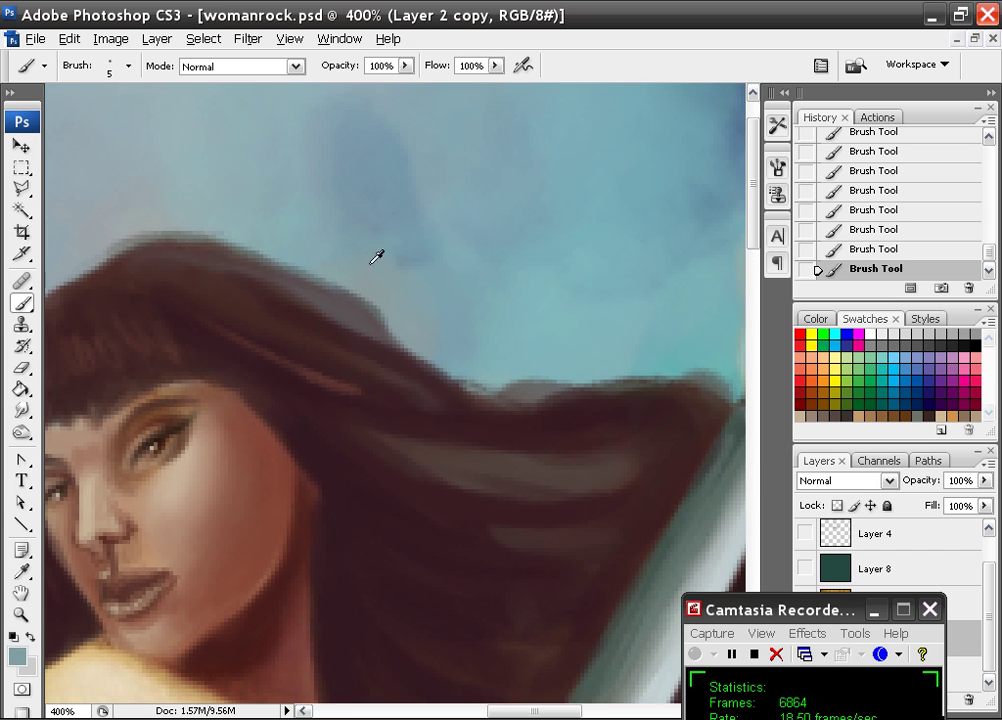
drag(286, 289, 336, 311)
mouse_move(453, 392)
mouse_down()
mouse_move(340, 307)
mouse_move(436, 385)
mouse_up()
alt+click(303, 318)
drag(338, 317, 282, 278)
Refine the top of the crown with sampled sky and brown tones, and add fine light strands below it.
alt+click(258, 209)
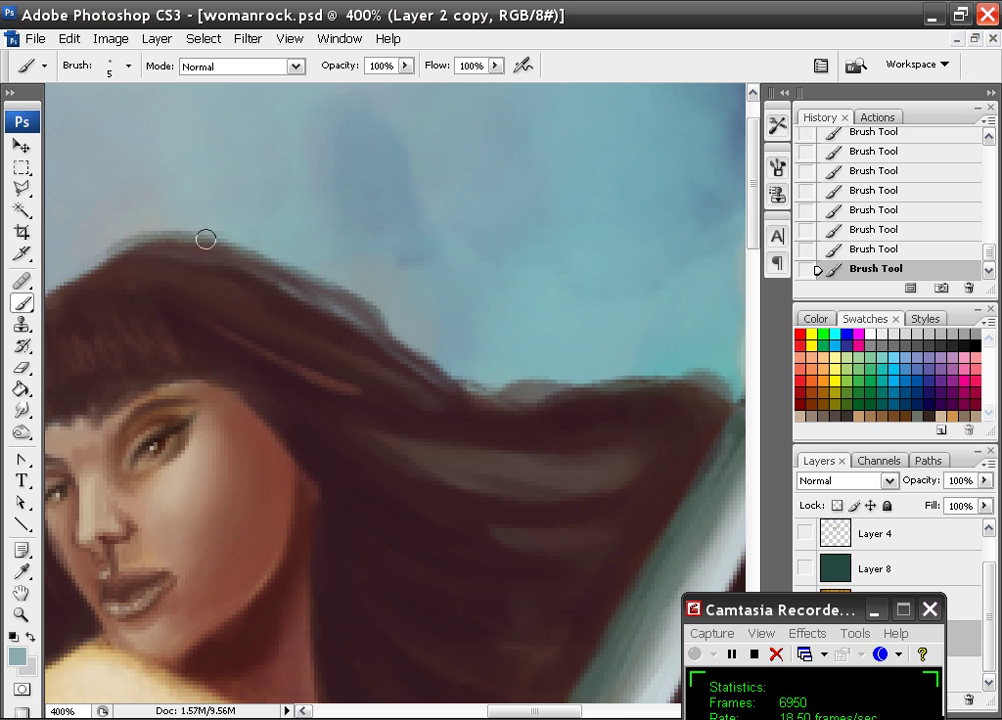
mouse_move(206, 239)
mouse_down()
mouse_move(136, 251)
mouse_move(254, 270)
mouse_move(123, 260)
mouse_up()
alt+click(184, 271)
alt+click(147, 242)
alt+click(214, 271)
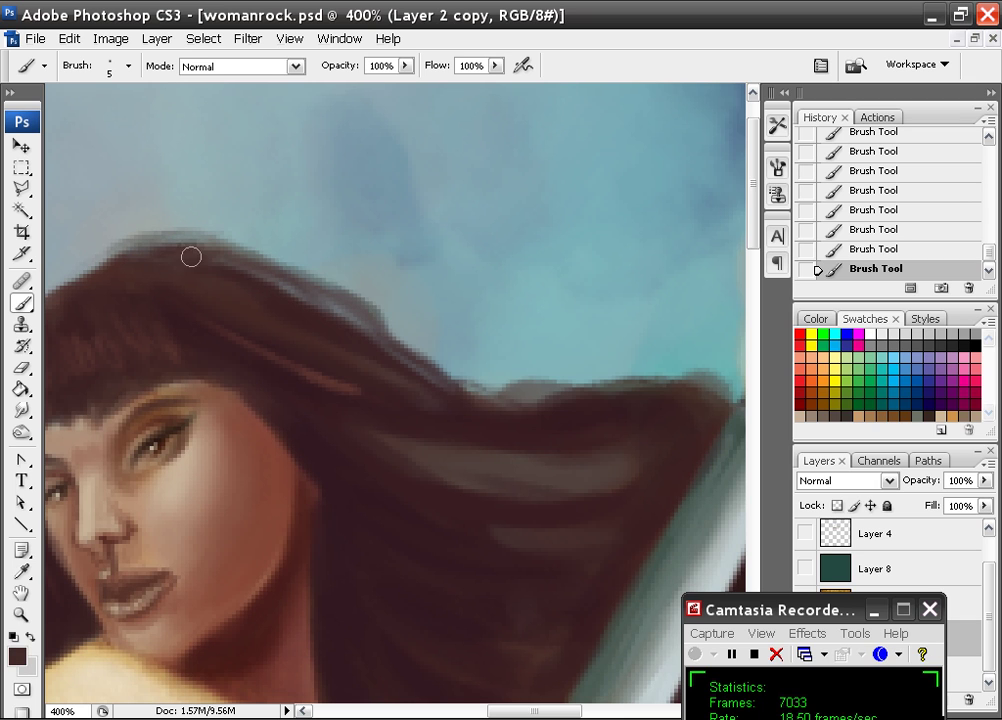
drag(280, 305, 209, 290)
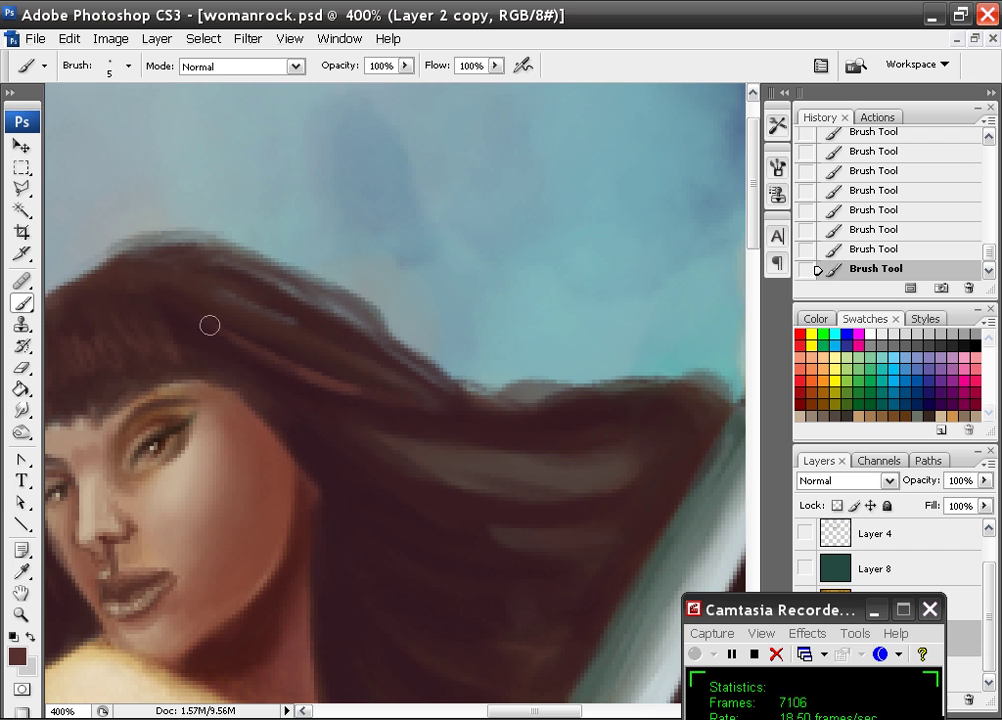
Paint reddish-brown strands along the upper edge of the flowing hair toward the armband, with loose wisps against the sky.
drag(488, 438, 248, 286)
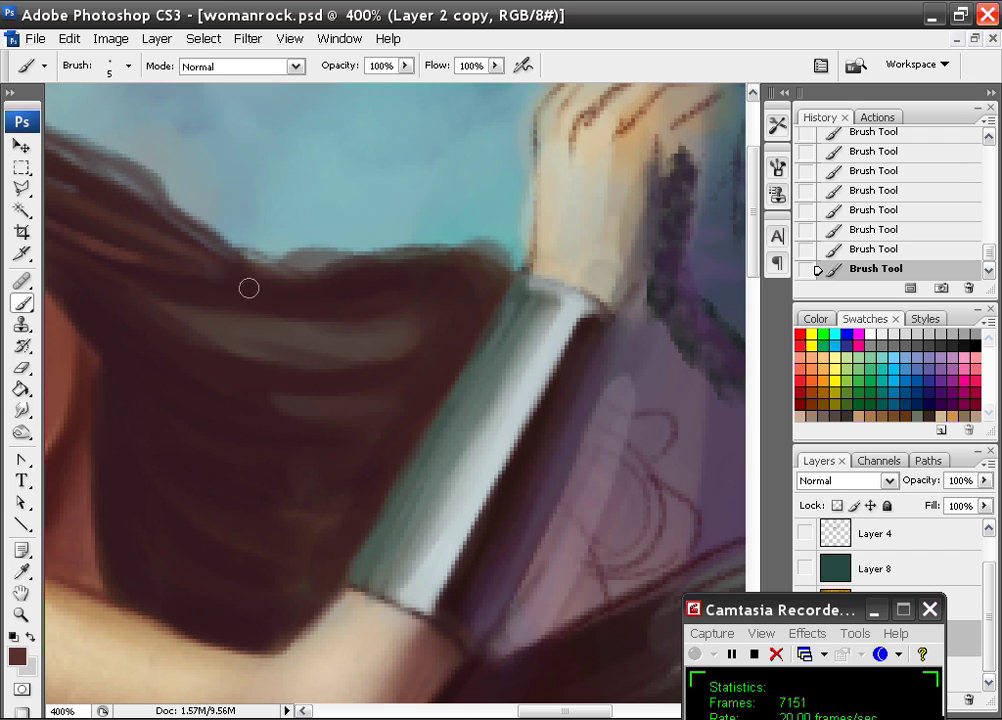
mouse_move(484, 253)
mouse_down()
mouse_move(234, 259)
mouse_move(294, 242)
mouse_up()
drag(226, 231, 328, 249)
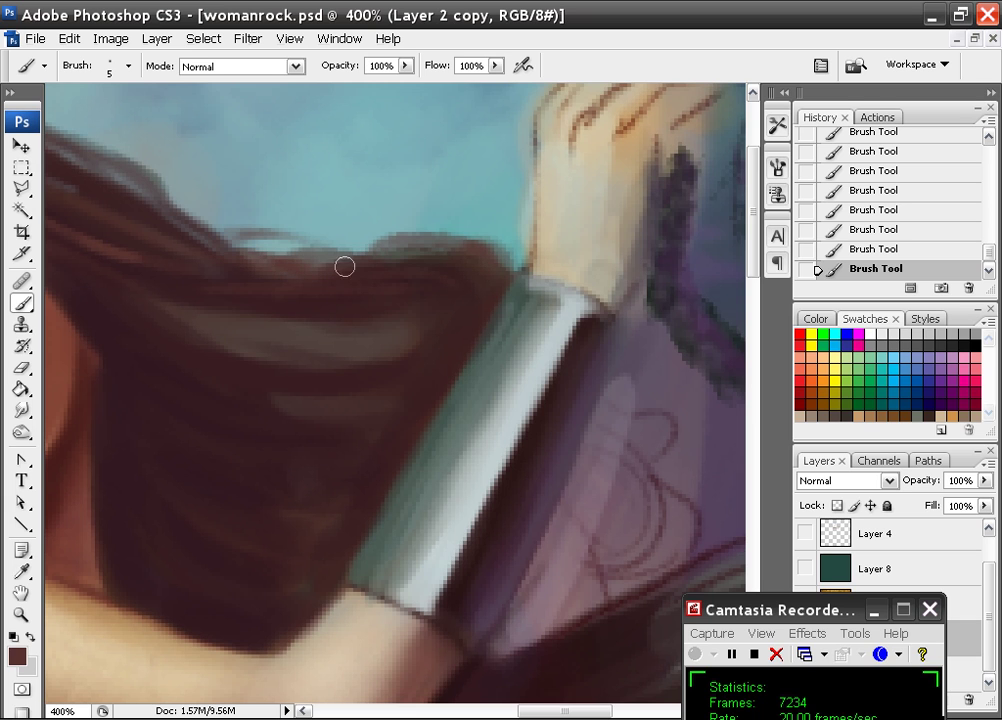
drag(247, 248, 285, 262)
drag(205, 224, 234, 243)
With the 3 px brush, paint fine reddish-brown flyaway hairs along the upper edge of the flowing hair.
right_click(275, 297)
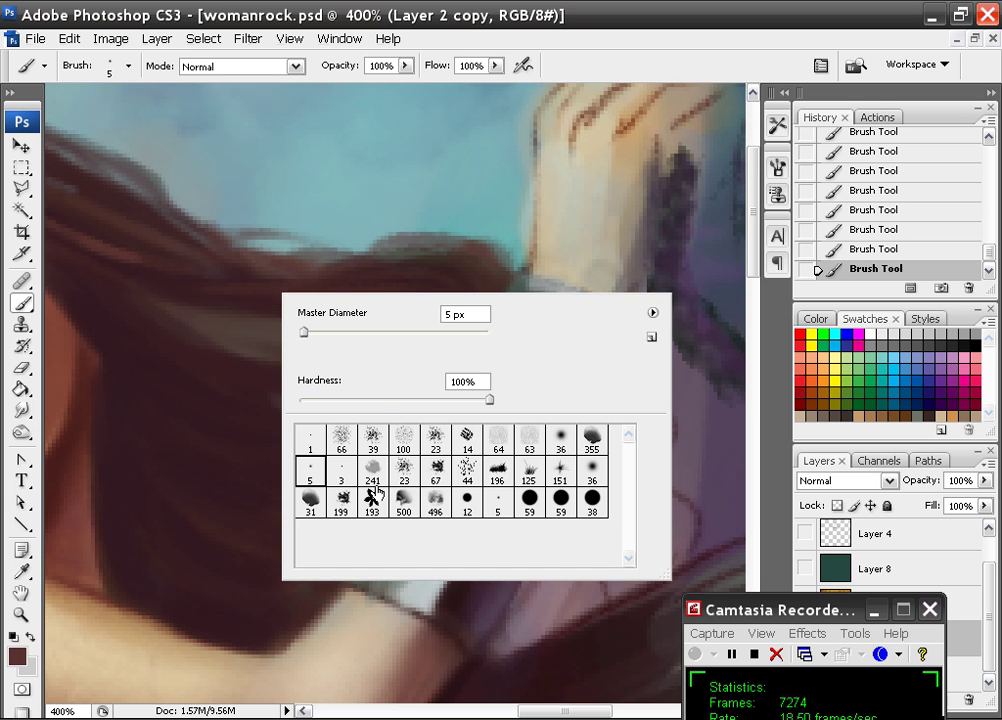
double_click(341, 467)
drag(163, 197, 250, 247)
drag(172, 199, 326, 236)
drag(178, 209, 372, 244)
drag(211, 225, 366, 251)
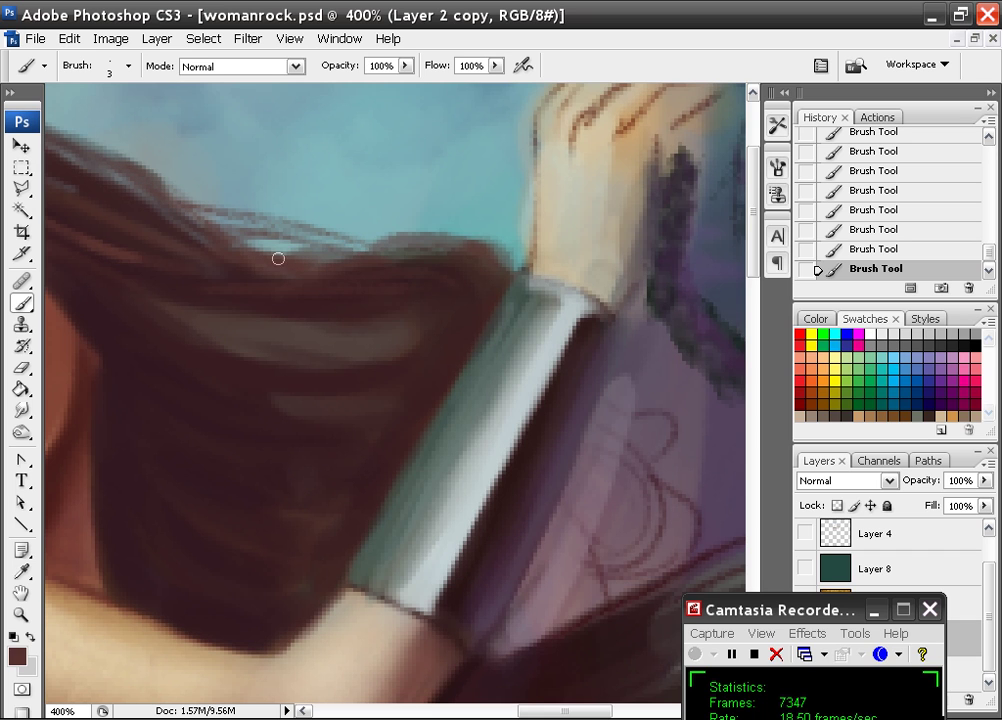
mouse_move(278, 258)
mouse_down()
mouse_move(481, 248)
mouse_move(321, 251)
mouse_up()
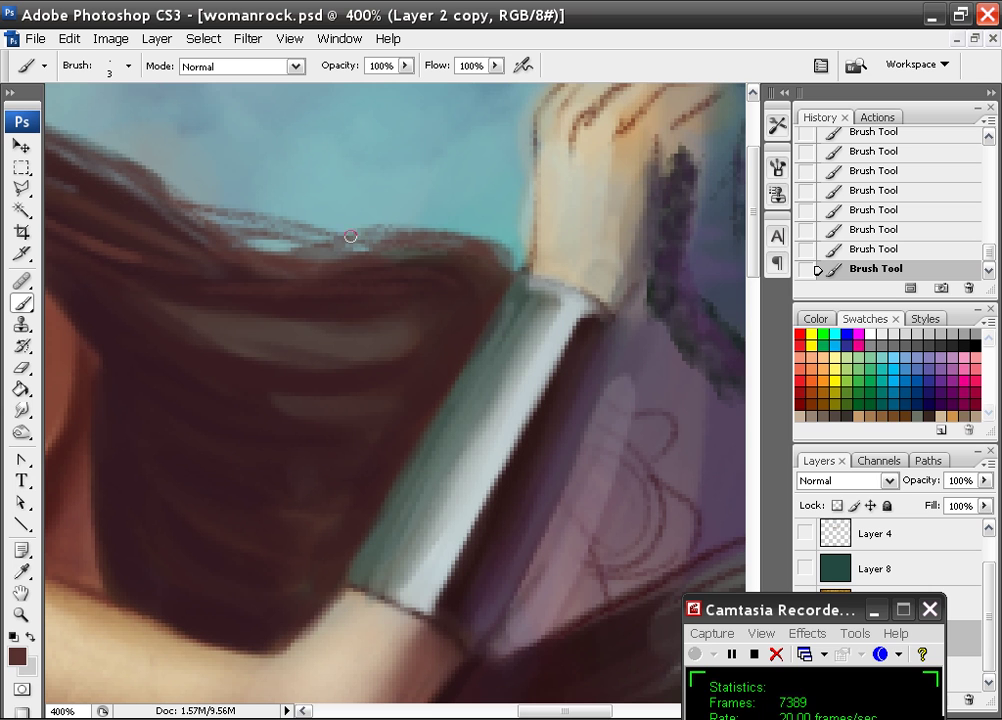
Paint thin blue highlight strands sampled from the sky through the flowing hair, and blend them with sampled dark brown.
drag(120, 158, 422, 313)
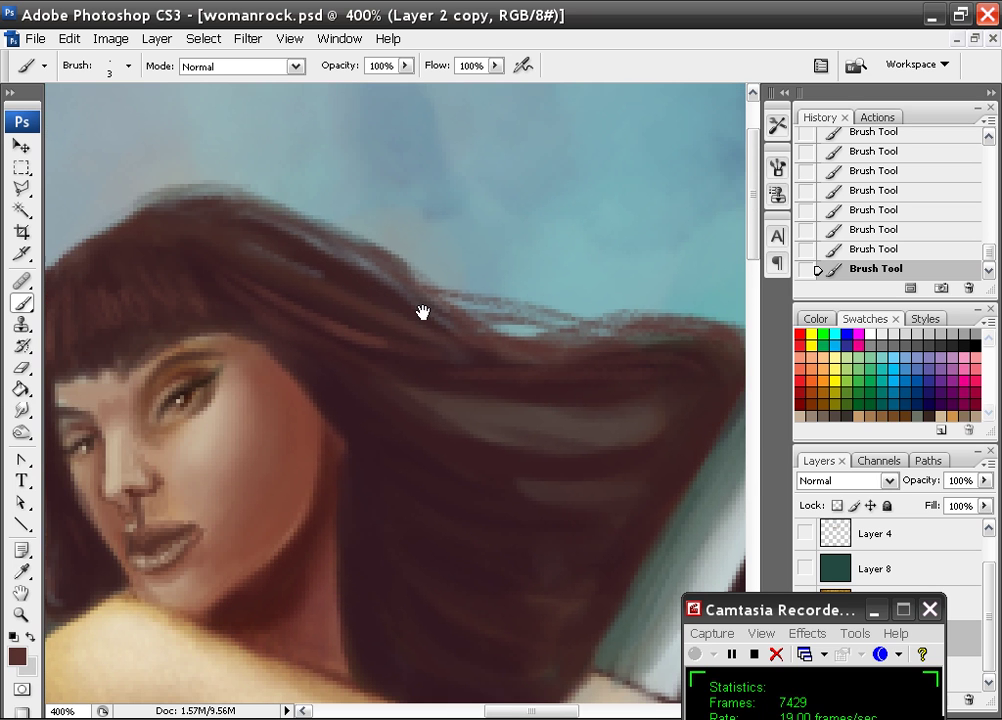
drag(500, 335, 367, 217)
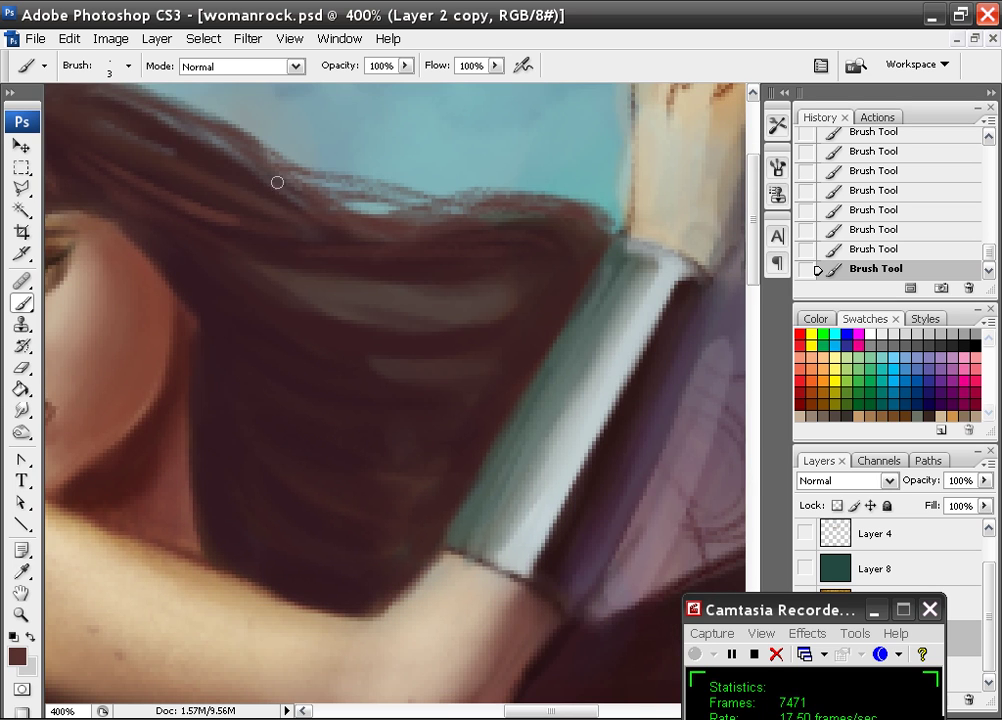
alt+click(369, 203)
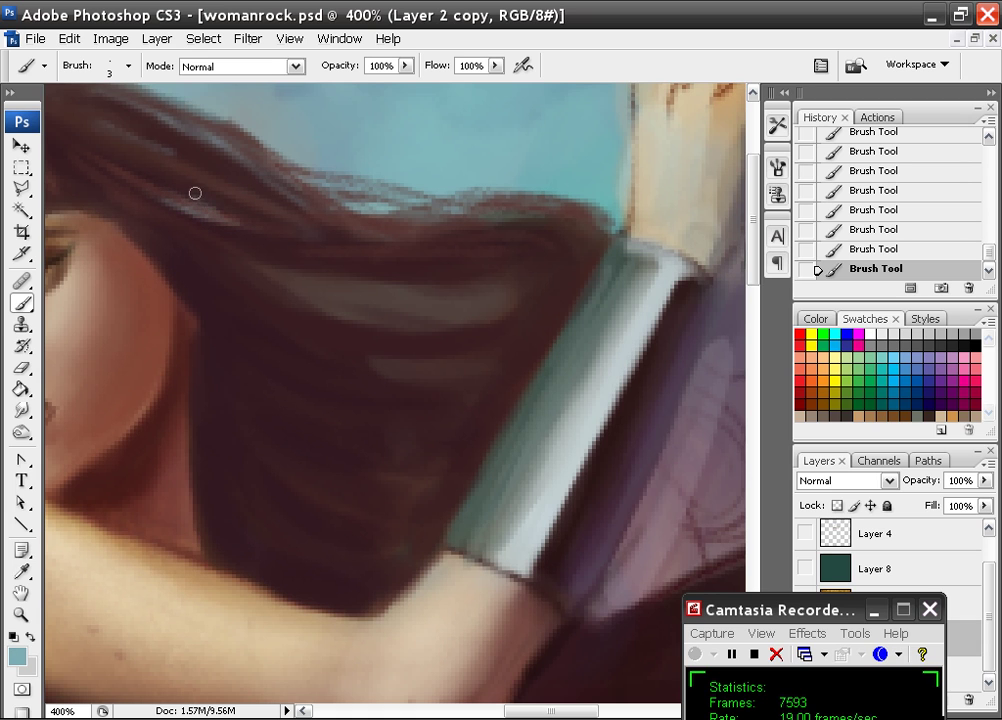
drag(138, 127, 250, 212)
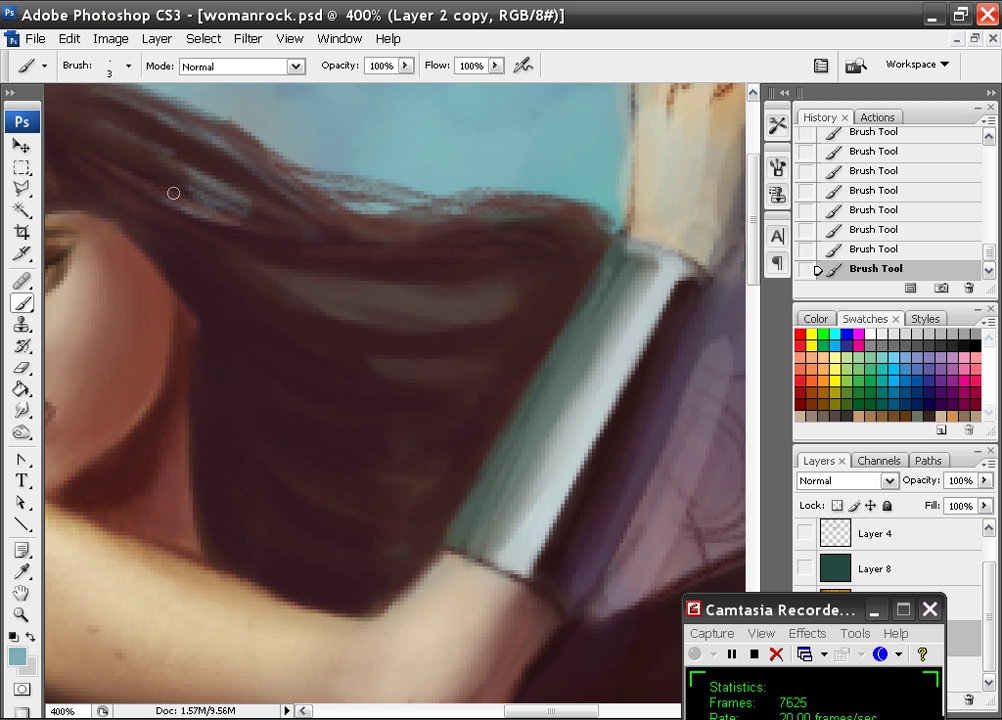
drag(173, 217, 245, 242)
drag(190, 187, 250, 213)
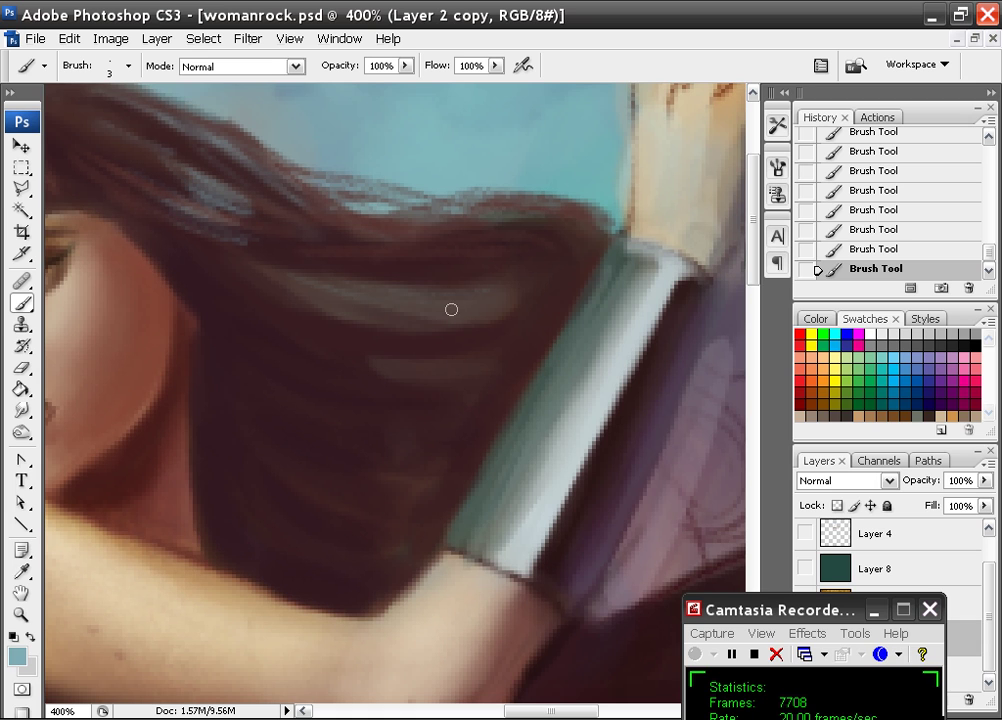
mouse_move(451, 309)
mouse_down()
mouse_move(340, 311)
mouse_move(400, 350)
mouse_up()
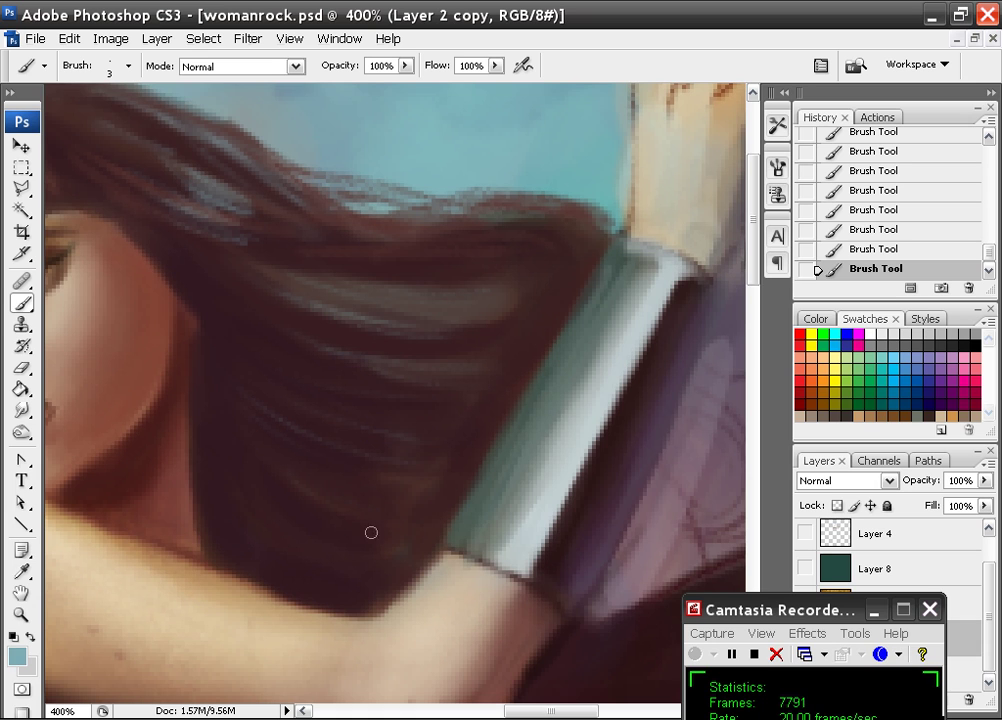
alt+click(559, 634)
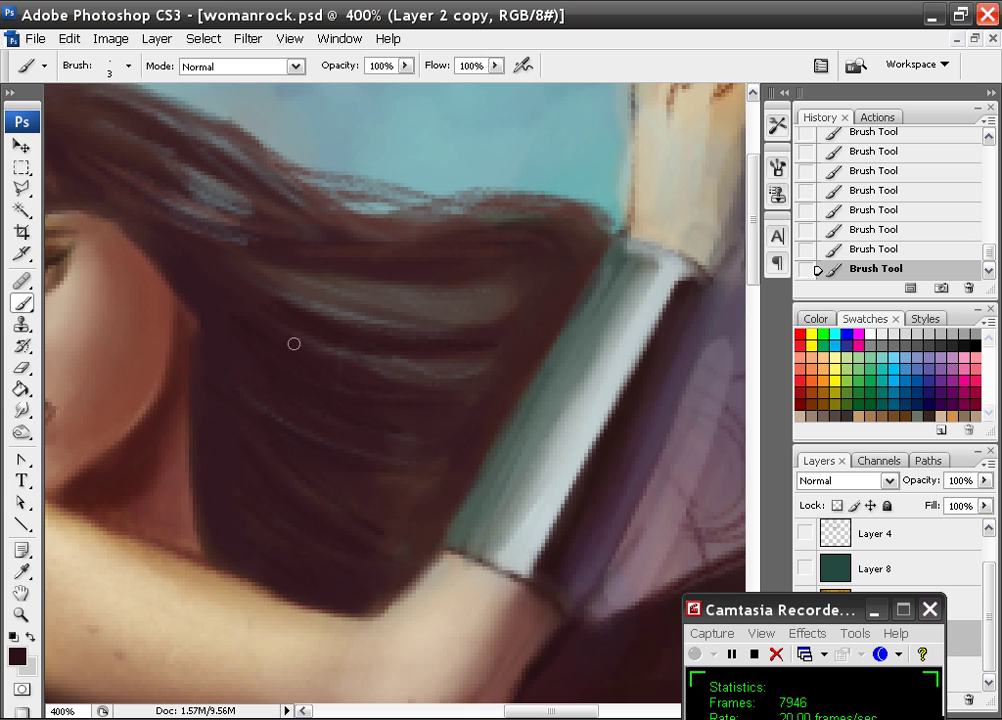
Add fine vertical light strands to the bangs using sampled blue-grey and tan skin tones.
drag(385, 219, 550, 342)
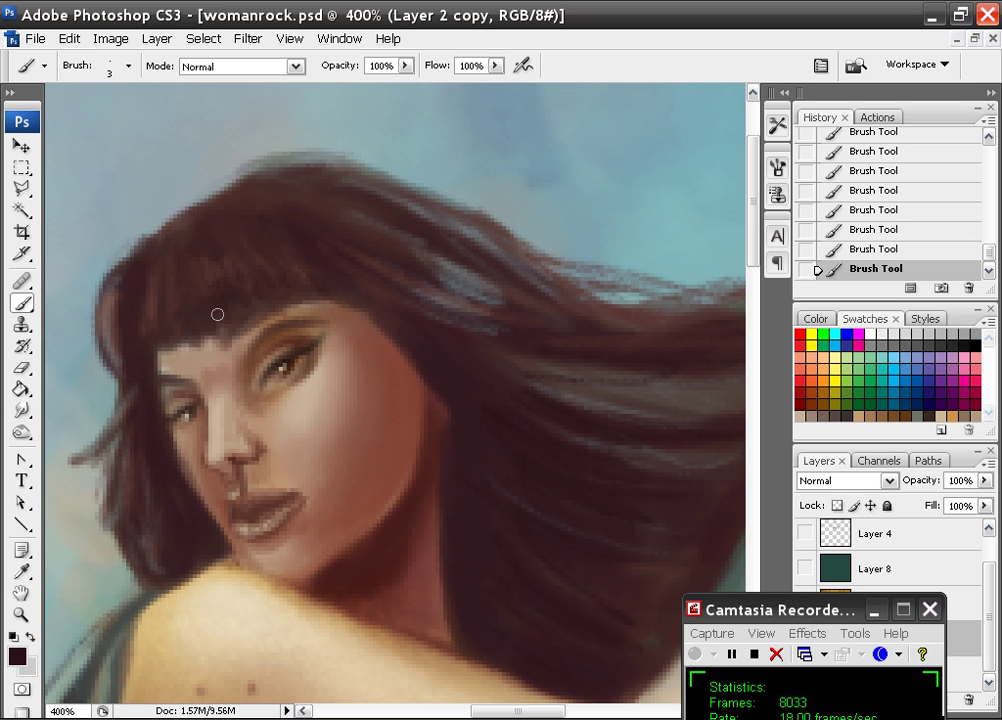
alt+click(404, 193)
drag(174, 318, 160, 278)
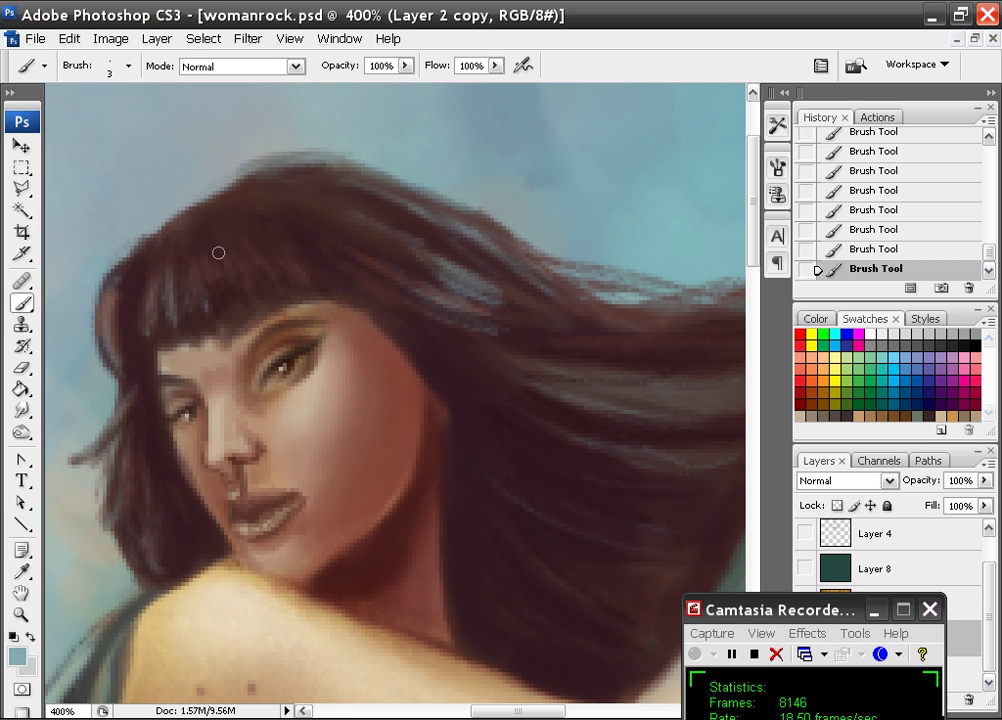
alt+click(293, 421)
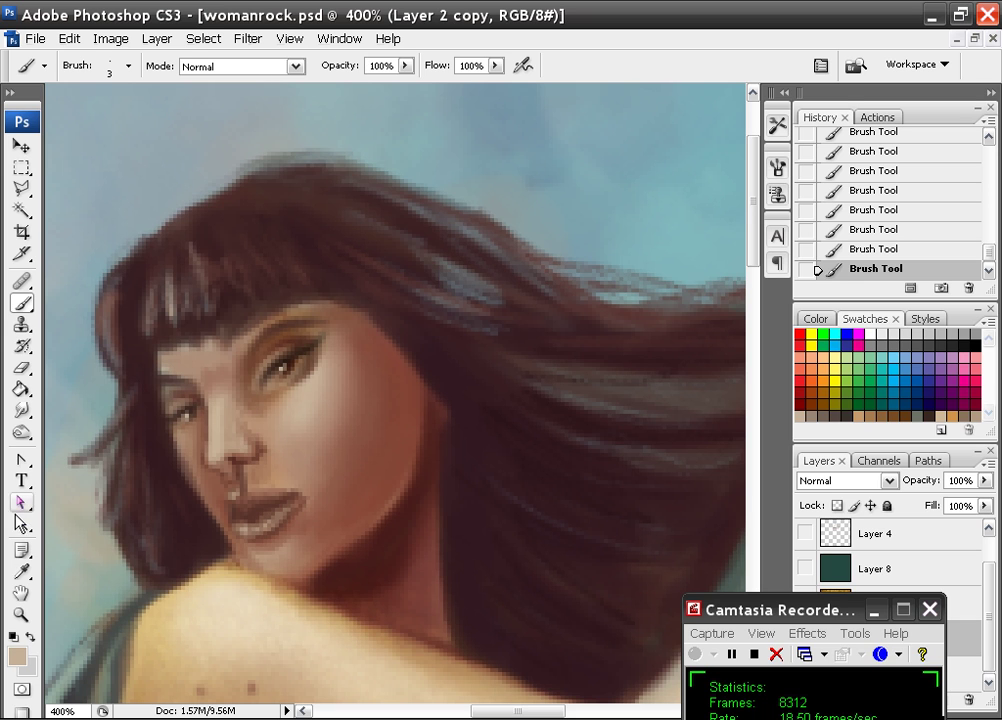
Brighten the bangs and the hair in front of the face with the Dodge tool, soft 36 px brush, Highlights range, 12% exposure.
click(22, 432)
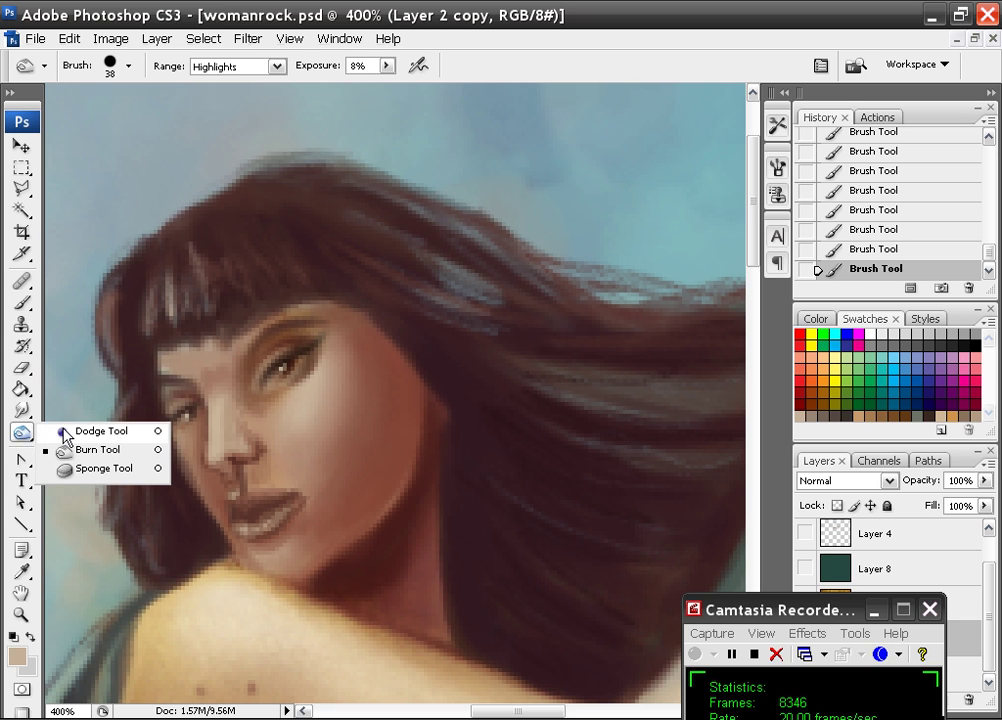
click(98, 431)
right_click(173, 312)
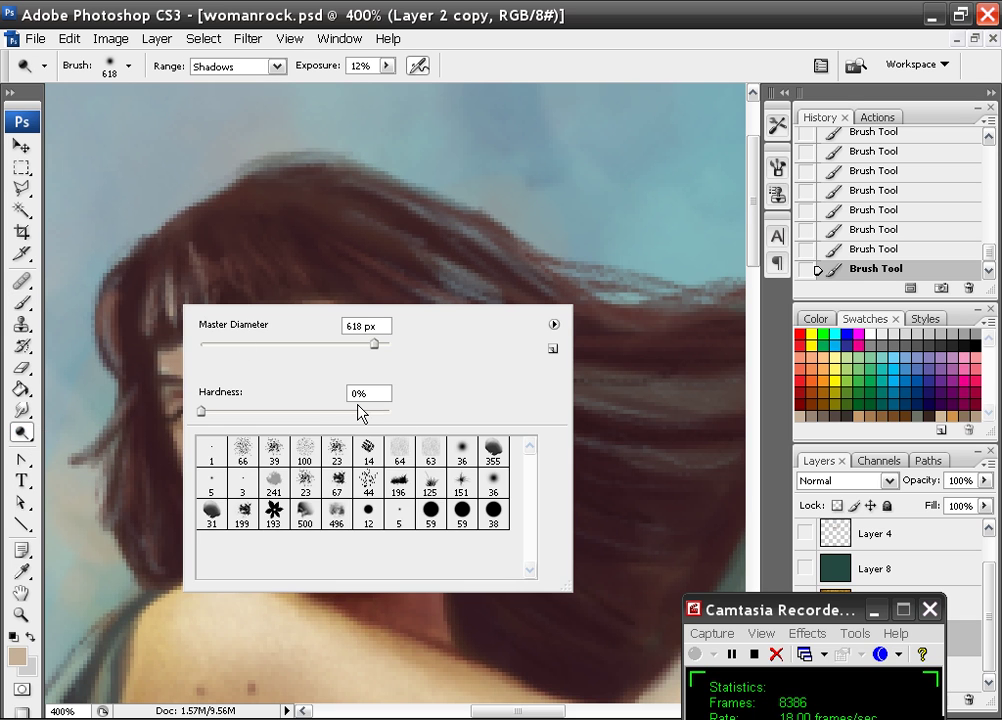
click(492, 481)
click(158, 324)
drag(158, 324, 168, 290)
drag(177, 263, 160, 335)
mouse_move(165, 280)
mouse_down()
mouse_move(145, 402)
mouse_move(145, 350)
mouse_up()
mouse_move(180, 370)
mouse_down()
mouse_move(201, 219)
mouse_move(167, 530)
mouse_up()
mouse_move(99, 417)
mouse_down()
mouse_move(92, 507)
mouse_move(110, 303)
mouse_move(135, 237)
mouse_move(137, 268)
mouse_move(243, 292)
mouse_move(462, 234)
mouse_move(489, 275)
mouse_up()
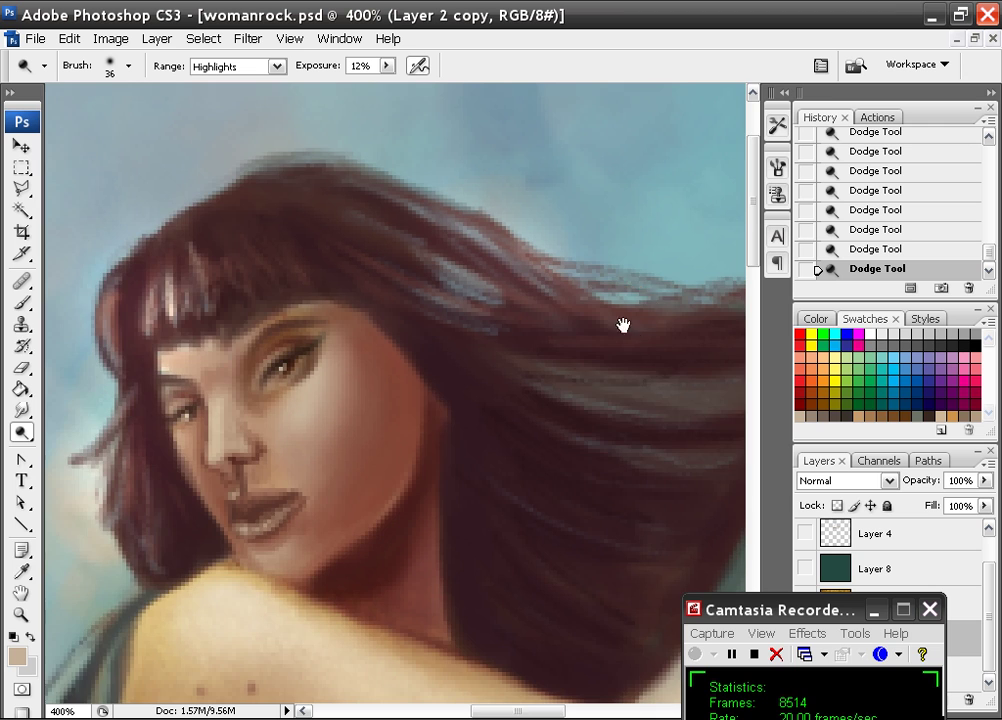
Dodge the highlights of the long flowing hair between the face and the armband.
drag(622, 324, 342, 264)
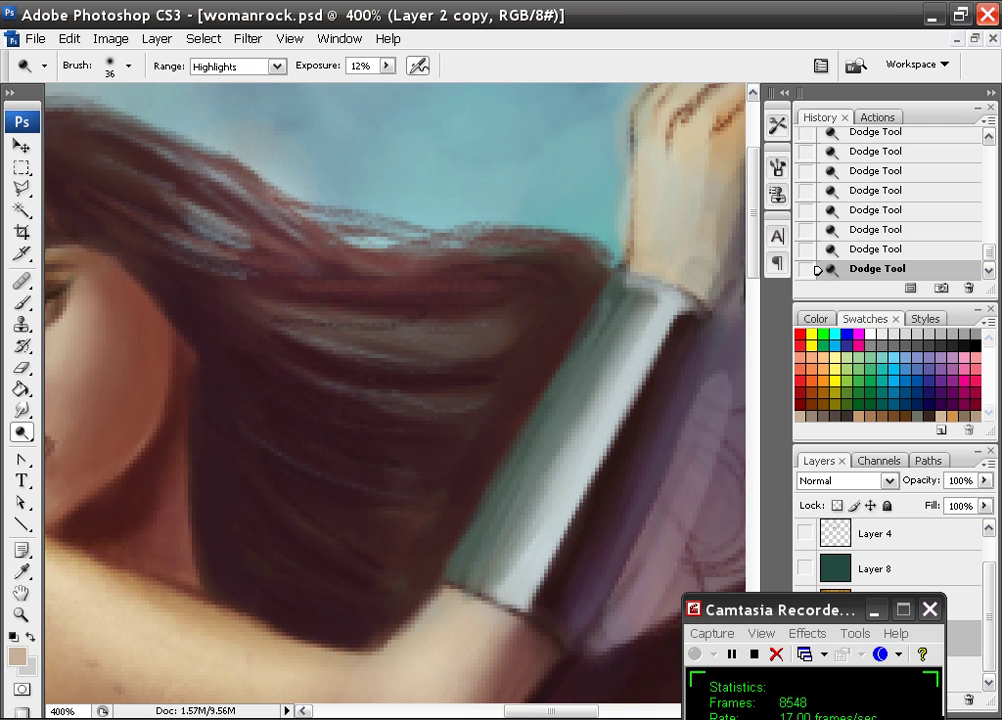
drag(293, 331, 546, 125)
drag(430, 219, 613, 352)
drag(582, 264, 498, 432)
With the 3 px brush, paint dark reddish-brown strands over the highlights of the flowing hair to separate the locks.
key(ctrl+minus)
key(ctrl+minus)
key(ctrl+minus)
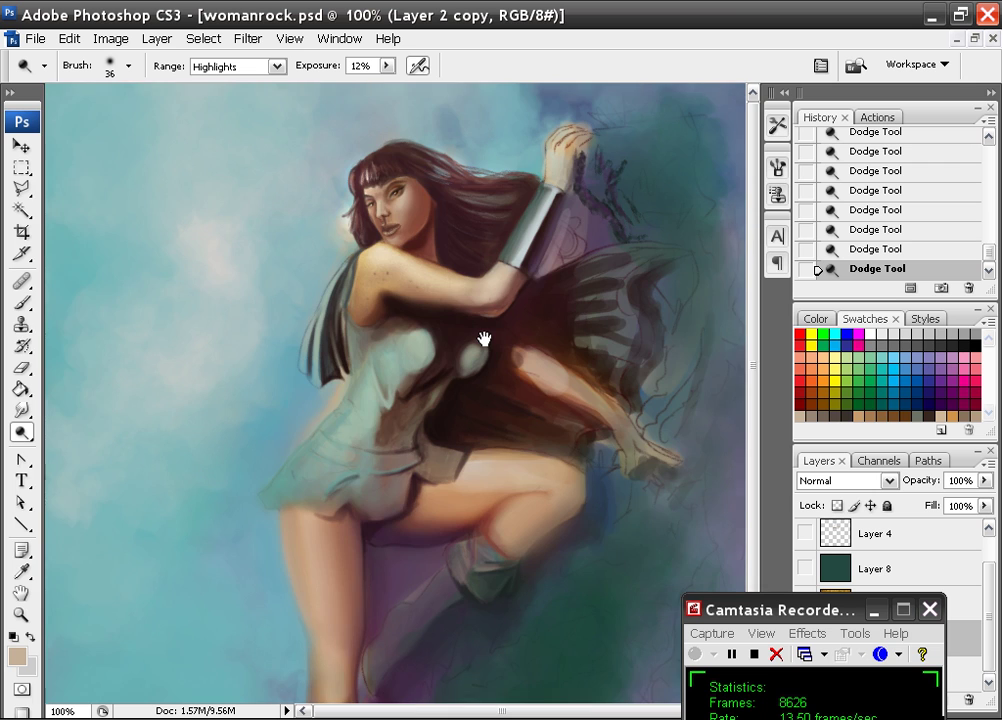
drag(476, 313, 389, 302)
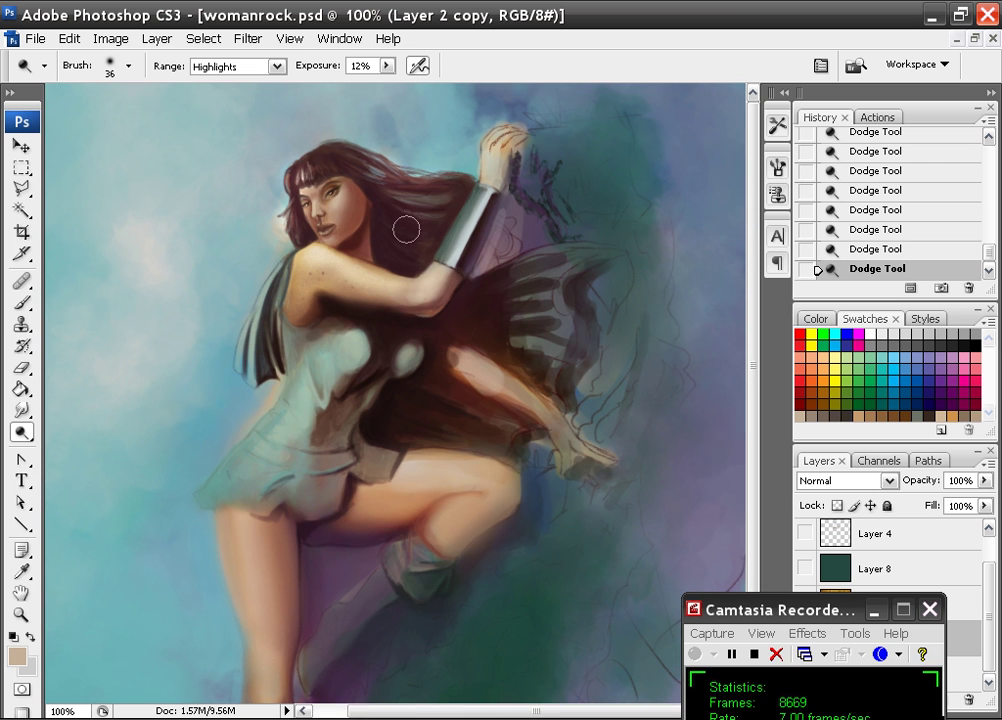
key(ctrl+plus)
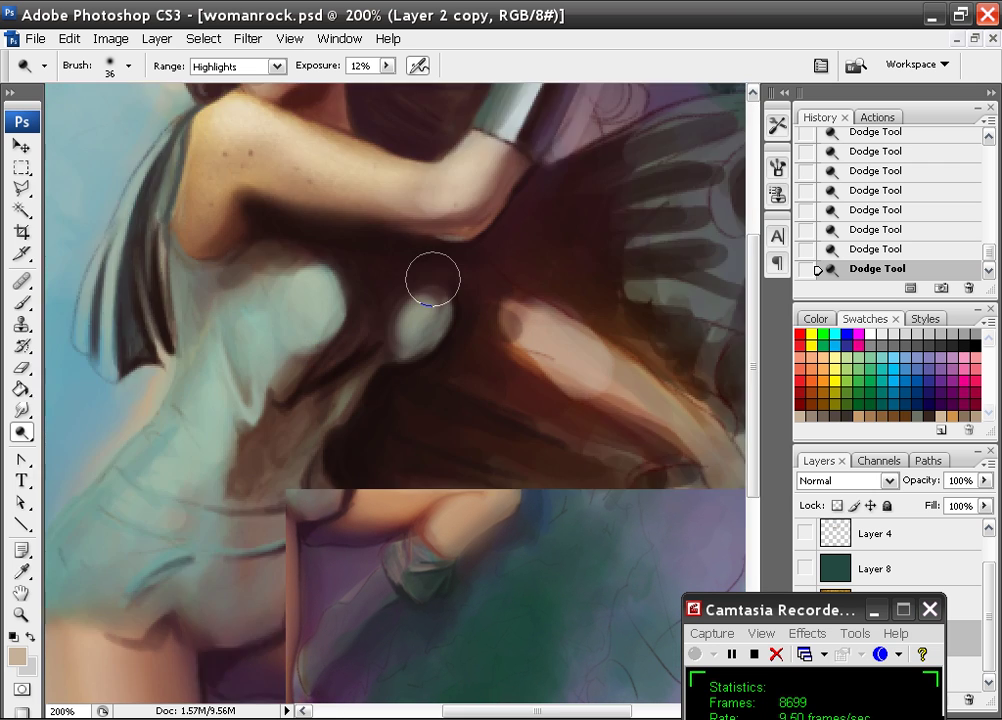
key(ctrl+plus)
drag(403, 336, 390, 598)
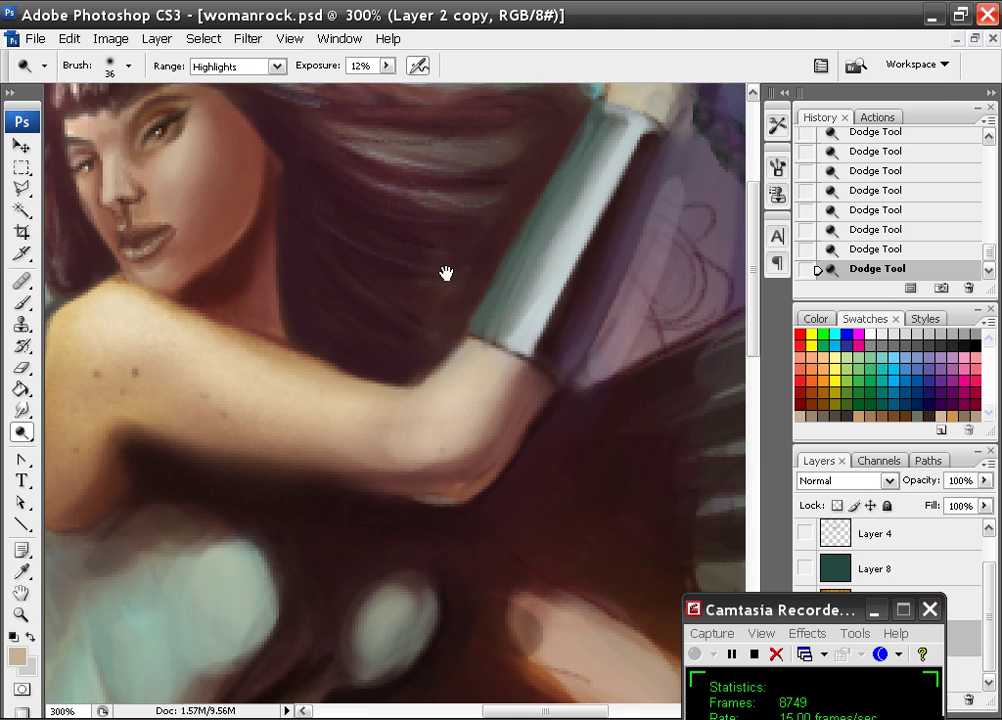
drag(447, 273, 442, 456)
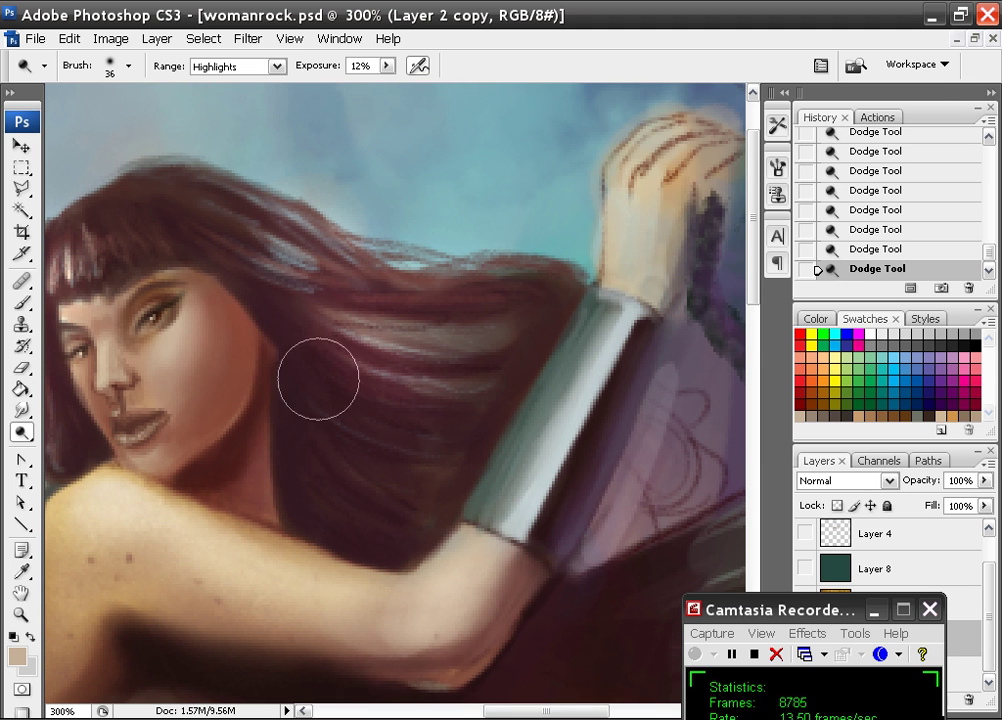
click(22, 305)
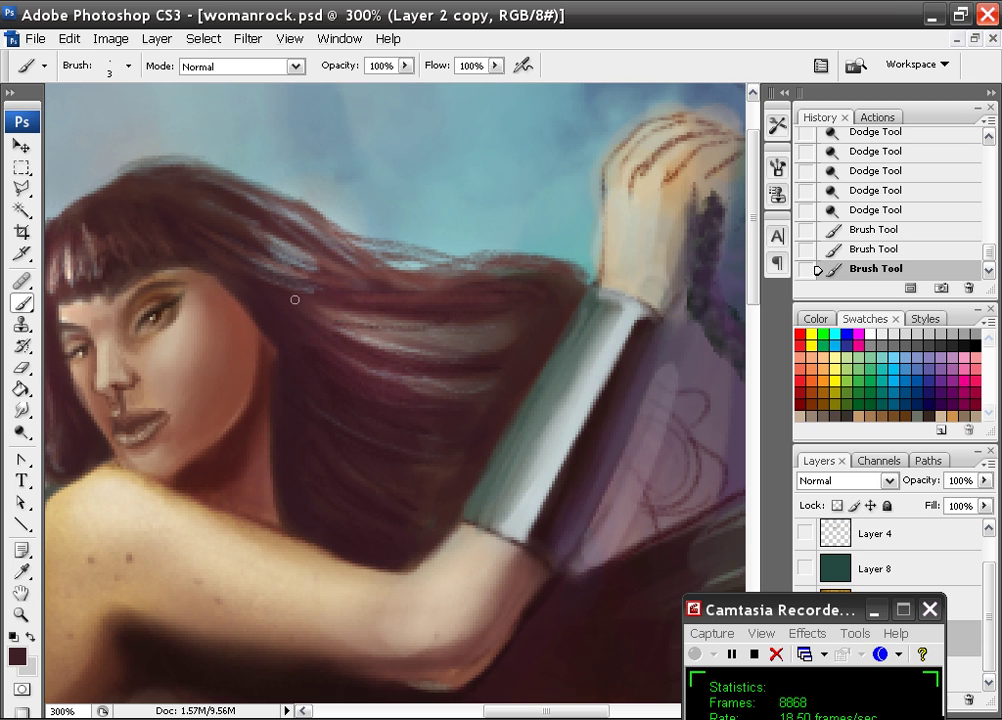
mouse_move(295, 299)
mouse_down()
mouse_move(315, 323)
mouse_move(463, 343)
mouse_move(491, 330)
mouse_move(404, 318)
mouse_up()
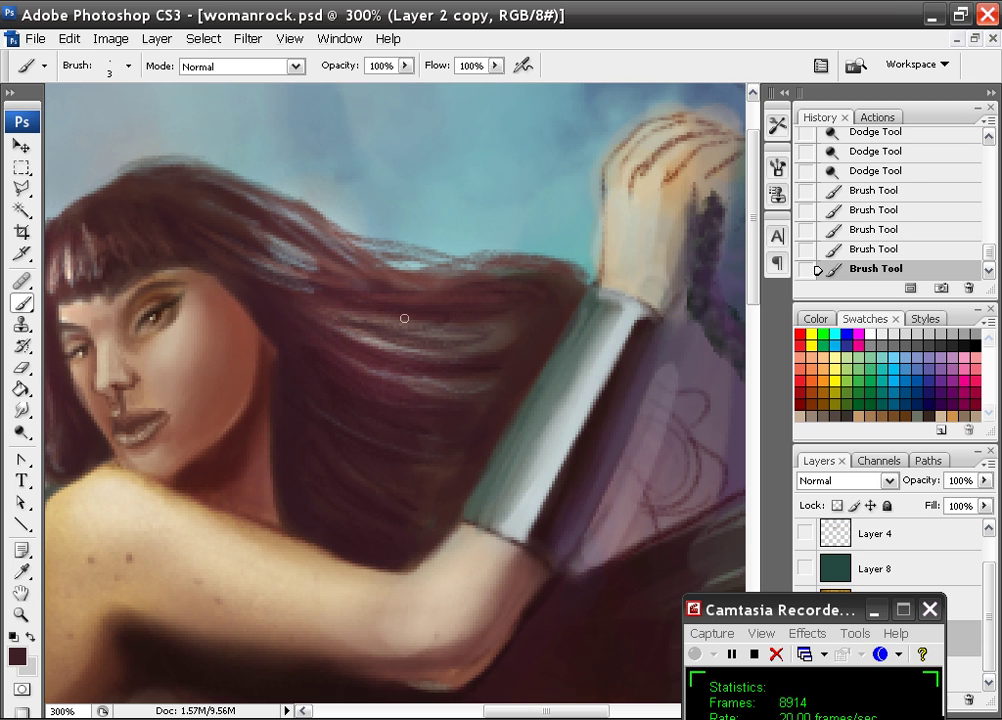
mouse_move(262, 212)
mouse_down()
mouse_move(290, 222)
mouse_move(316, 262)
mouse_up()
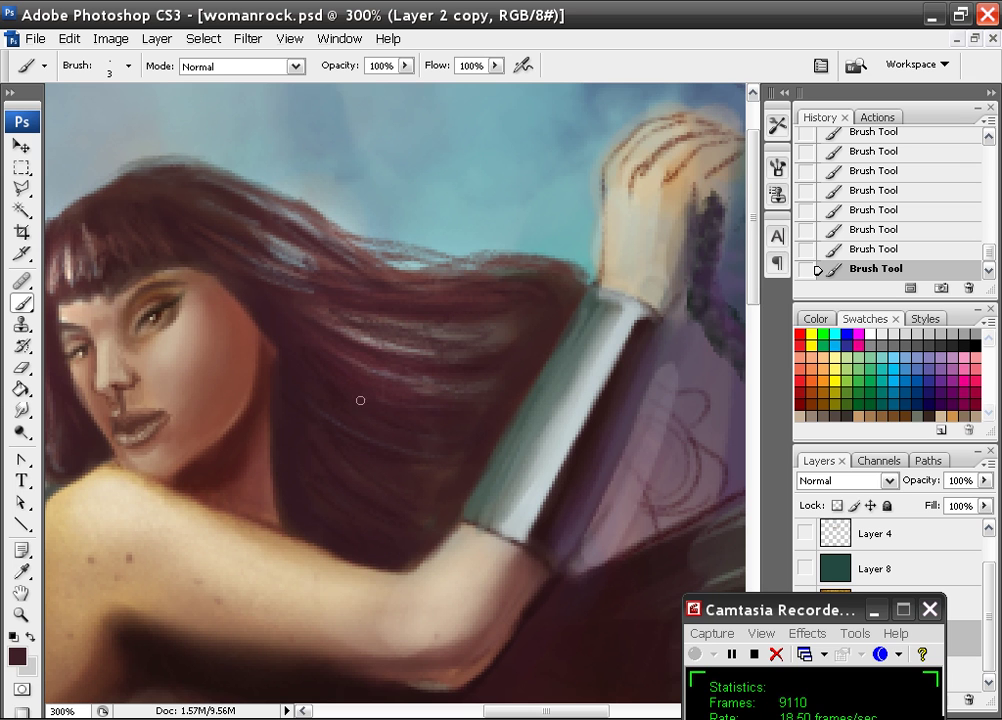
Refine the hair's front edge and loose wisps beside the face and shoulder with fine 3 px strokes.
key(ctrl+alt+0)
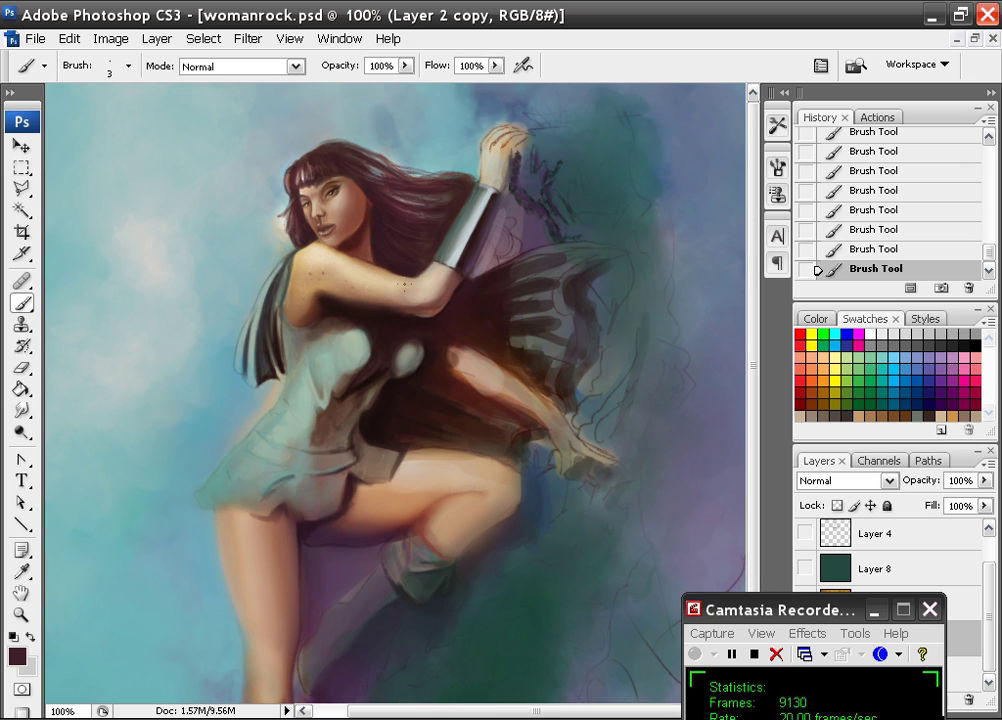
key(ctrl+plus)
key(ctrl+plus)
key(ctrl+plus)
drag(259, 195, 567, 538)
drag(325, 152, 308, 545)
drag(264, 262, 288, 390)
mouse_move(261, 249)
mouse_down()
mouse_move(269, 320)
mouse_move(228, 354)
mouse_move(236, 387)
mouse_up()
mouse_move(288, 363)
mouse_down()
mouse_move(264, 521)
mouse_move(291, 500)
mouse_move(279, 601)
mouse_up()
drag(415, 410, 336, 225)
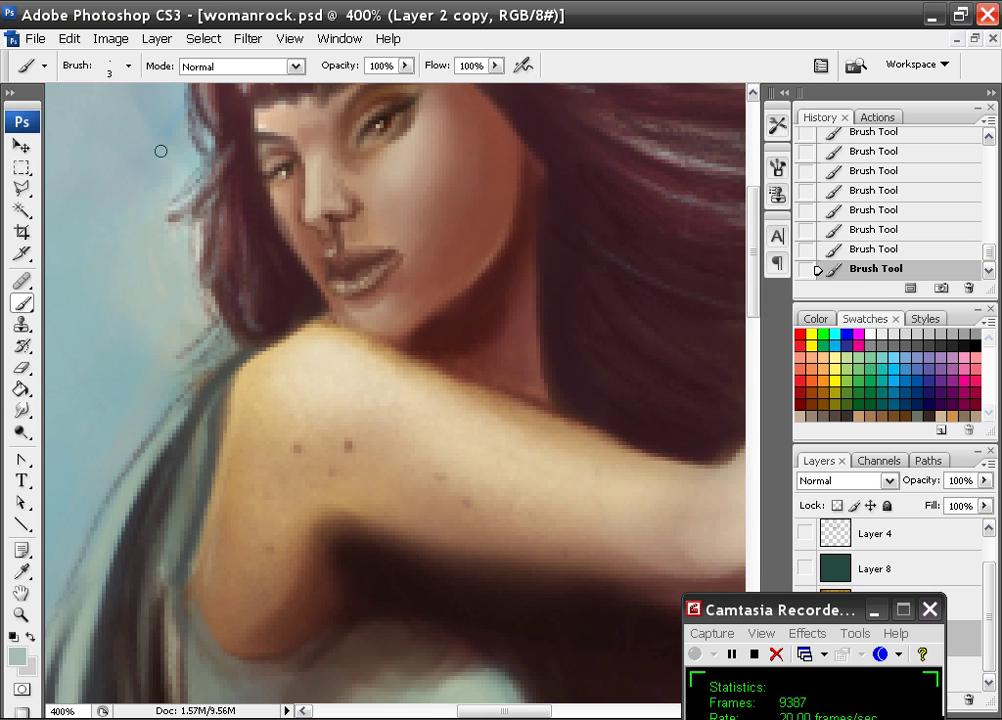
key(ctrl+minus)
key(ctrl+minus)
key(ctrl+minus)
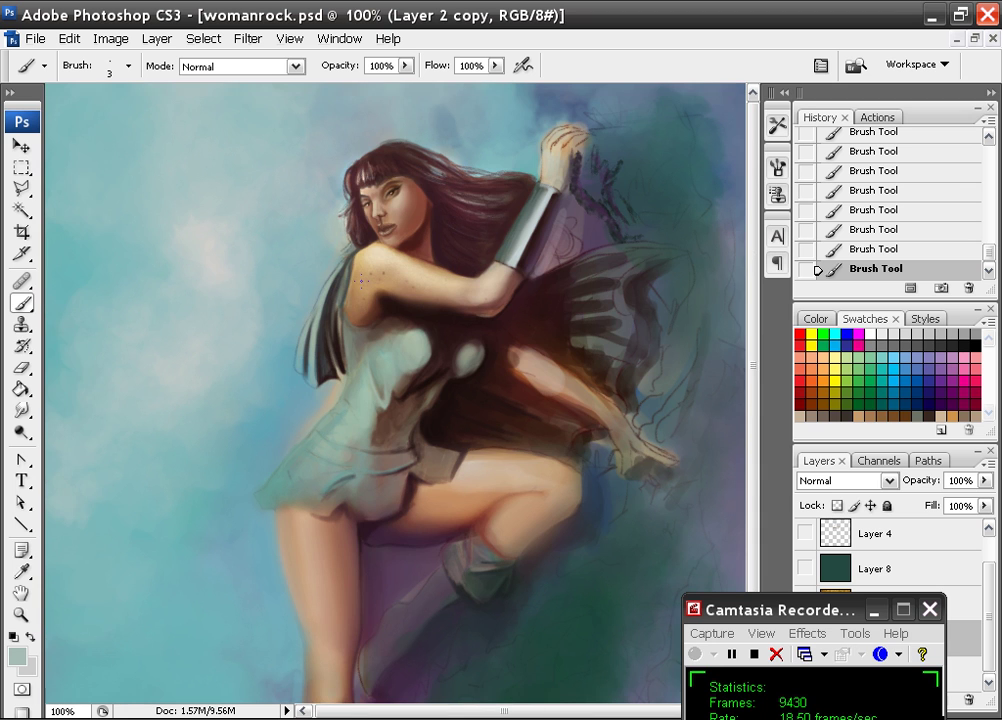
mouse_move(389, 318)
mouse_down()
mouse_move(324, 293)
mouse_move(390, 301)
mouse_up()
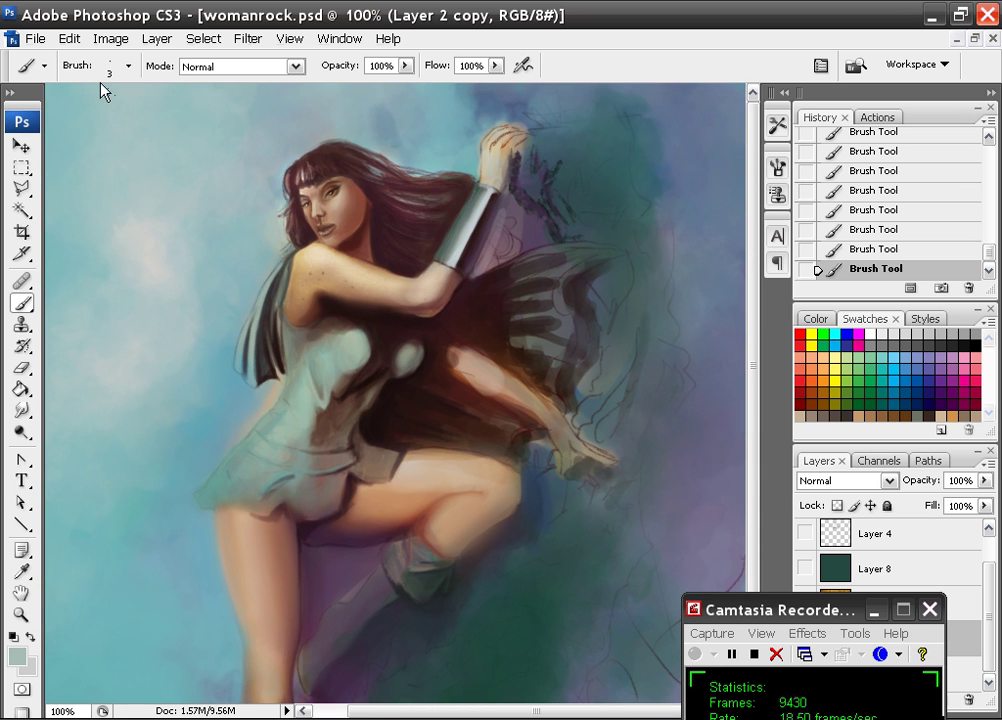
click(35, 38)
drag(309, 363, 328, 298)
With a hard 15 px brush and sampled sky blue, paint over the skin-toned glow between the dress's back and the cape's lower edge.
key(ctrl+plus)
key(ctrl+plus)
key(ctrl+plus)
drag(192, 385, 525, 363)
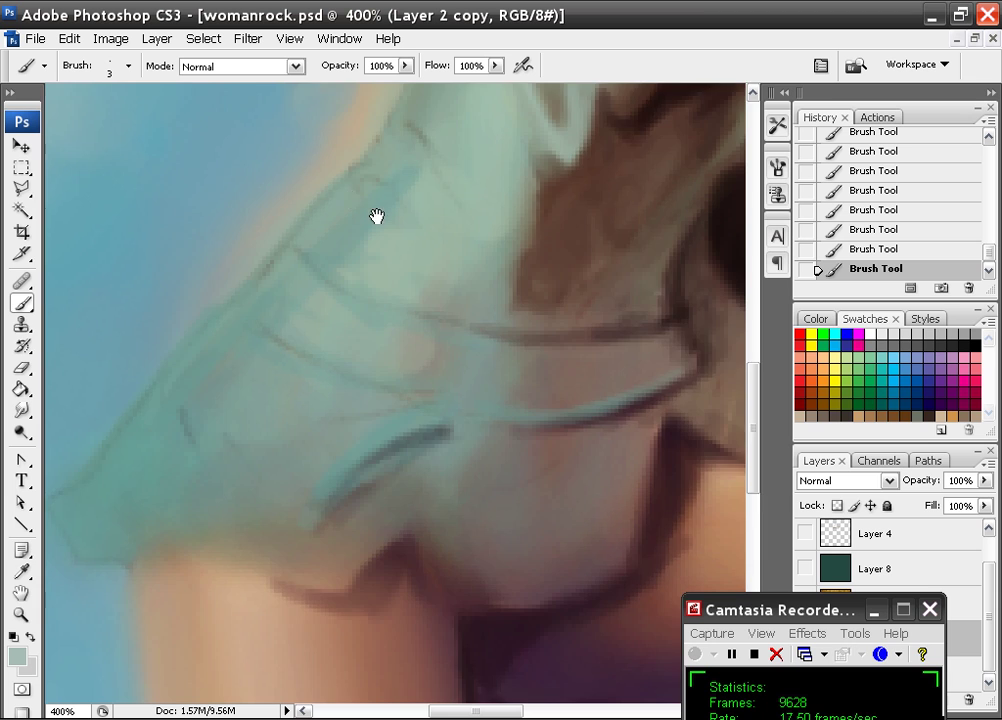
drag(376, 217, 354, 432)
right_click(325, 343)
click(628, 549)
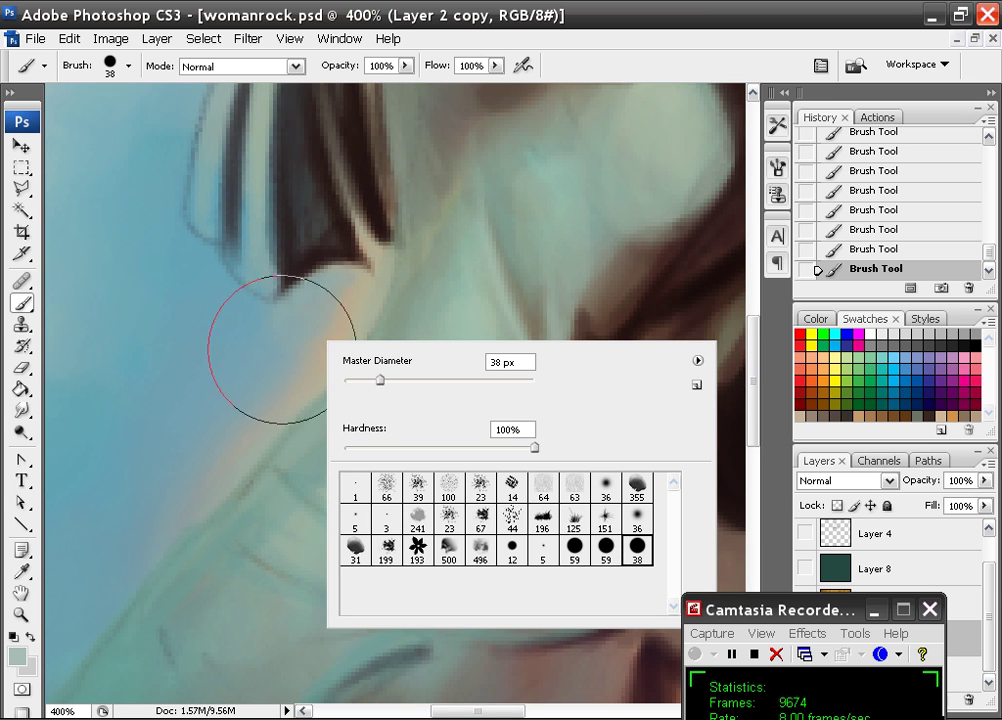
click(359, 384)
key(Return)
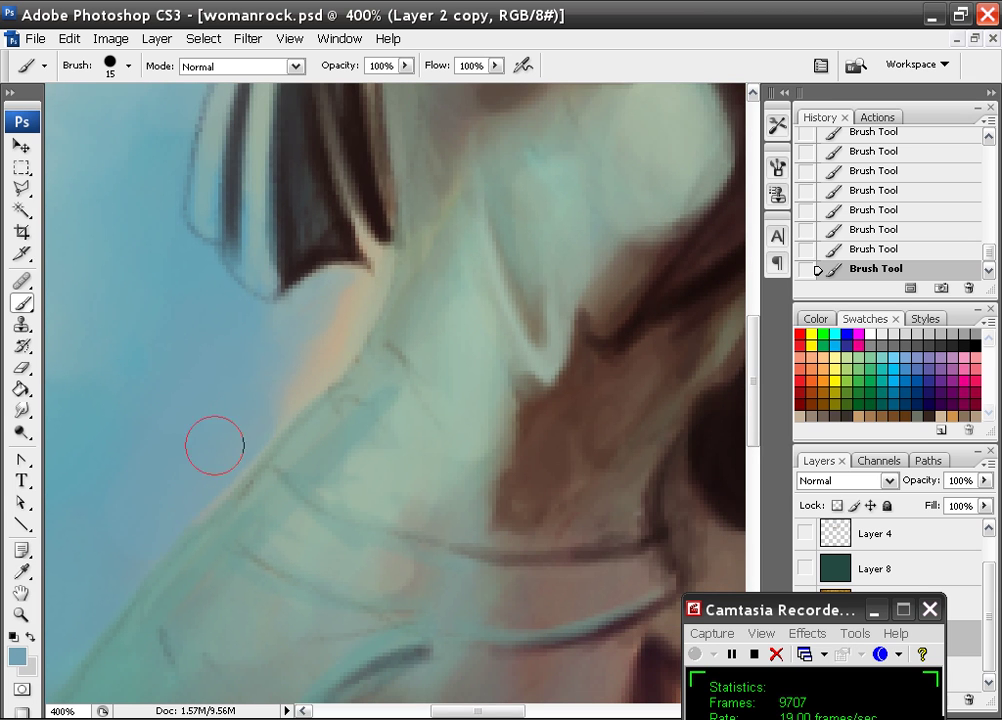
mouse_move(332, 298)
mouse_down()
mouse_move(335, 320)
mouse_move(320, 291)
mouse_move(376, 224)
mouse_move(294, 364)
mouse_up()
drag(302, 262, 314, 220)
drag(248, 122, 250, 218)
Paint sky blue over the lower end and dark folds of the cape behind the shoulder.
drag(386, 275, 346, 500)
mouse_move(206, 395)
mouse_down()
mouse_move(197, 309)
mouse_move(273, 512)
mouse_up()
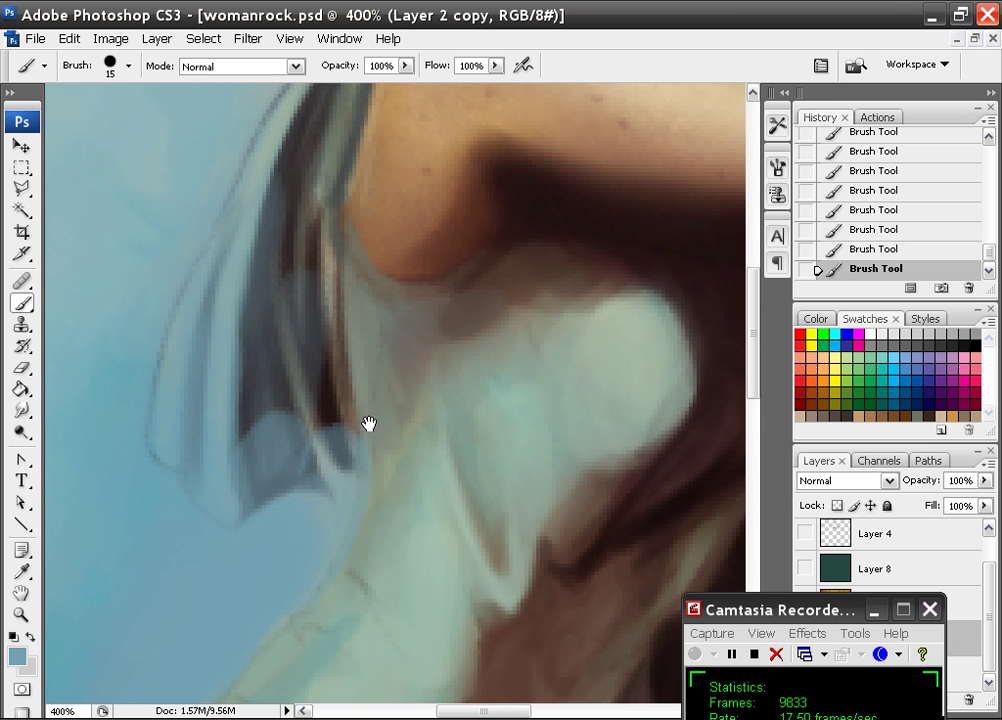
drag(320, 358, 315, 413)
drag(306, 222, 330, 210)
Define the skirt's outer corner by painting sky blue around it and filling its edge with teal-green sampled from the fabric.
drag(474, 488, 450, 320)
drag(222, 378, 282, 170)
alt+click(287, 280)
drag(282, 300, 309, 303)
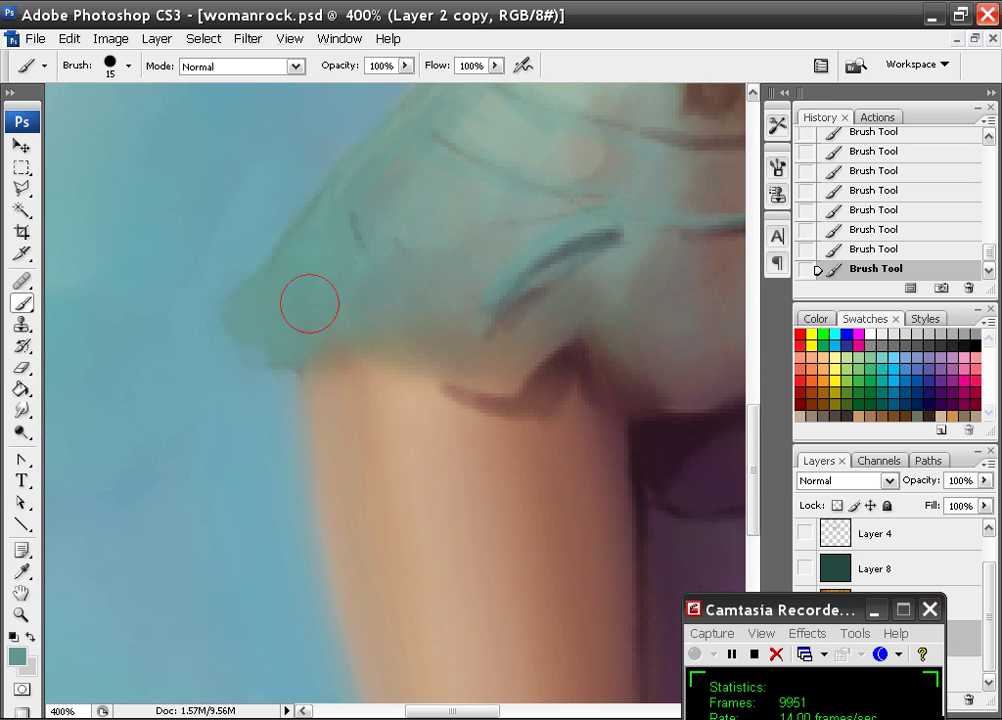
drag(401, 315, 425, 561)
drag(240, 175, 302, 418)
Clean up the standing leg's outer outline from skirt to boot by painting the background beside it with sampled sky blues.
alt+click(236, 370)
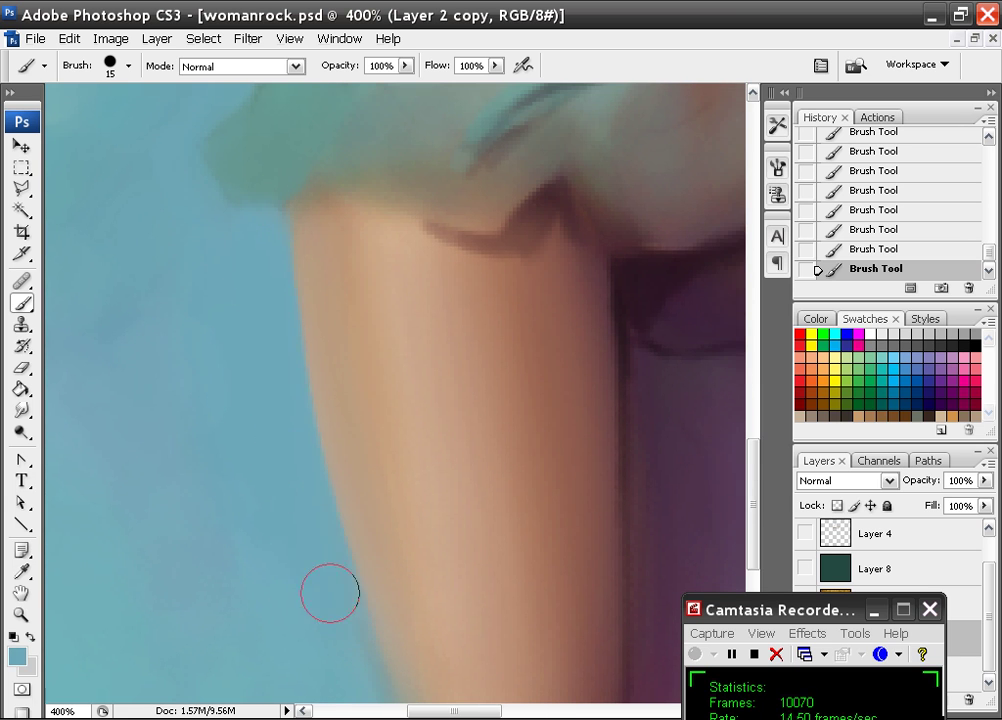
drag(329, 593, 226, 226)
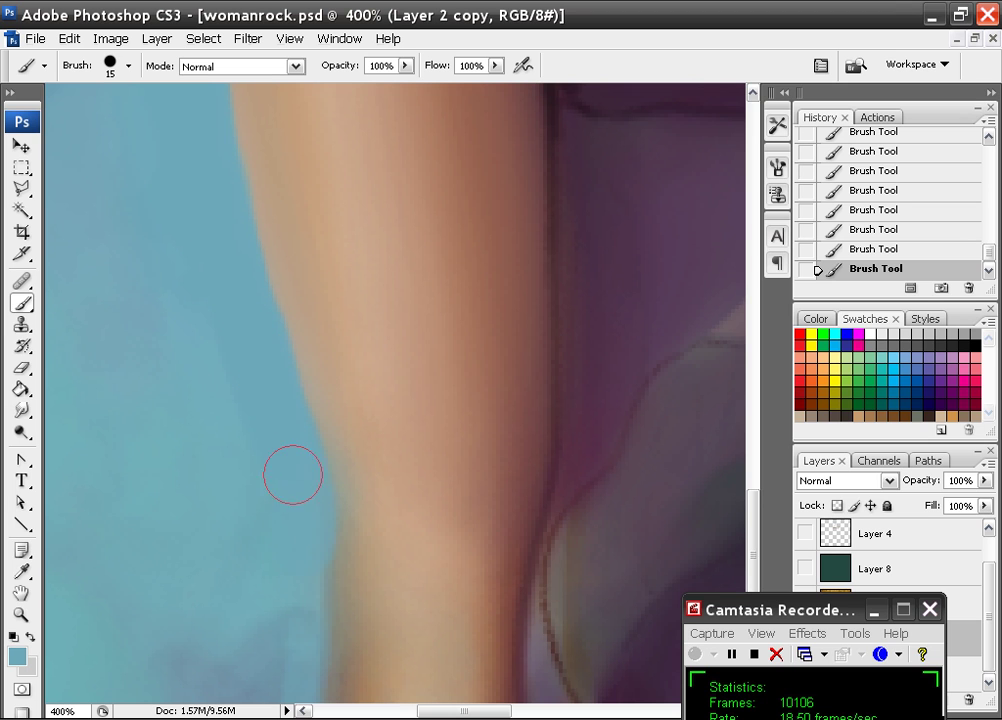
mouse_move(277, 530)
mouse_down()
mouse_move(266, 521)
mouse_move(291, 215)
mouse_up()
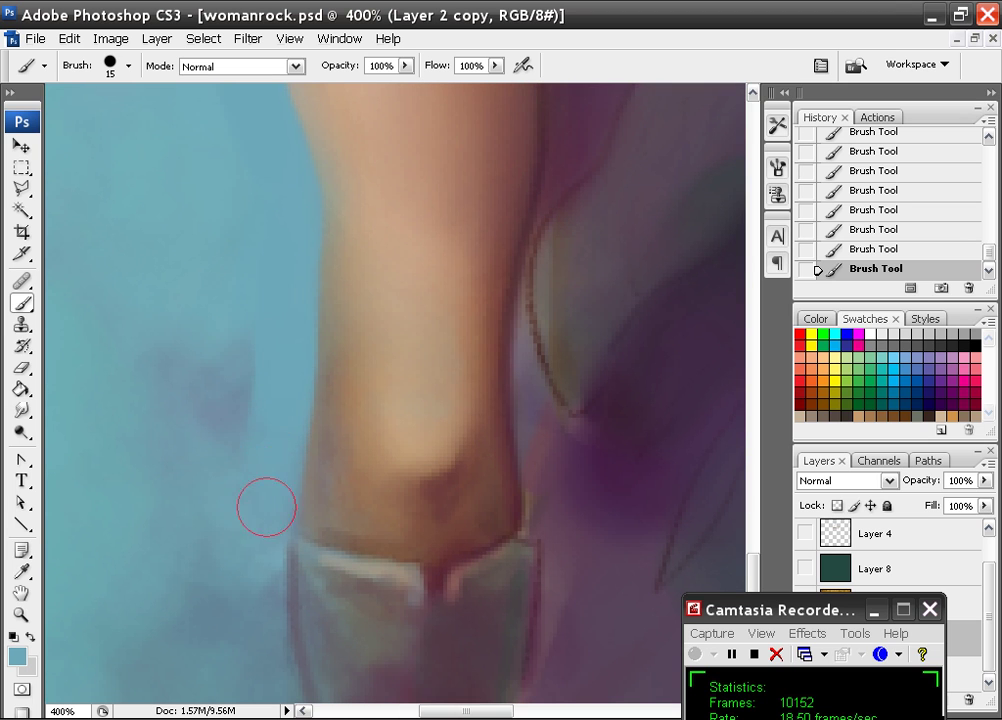
mouse_move(271, 366)
mouse_down()
mouse_move(270, 492)
mouse_move(247, 443)
mouse_move(255, 499)
mouse_up()
drag(274, 262, 255, 260)
alt+click(255, 260)
drag(232, 358, 232, 398)
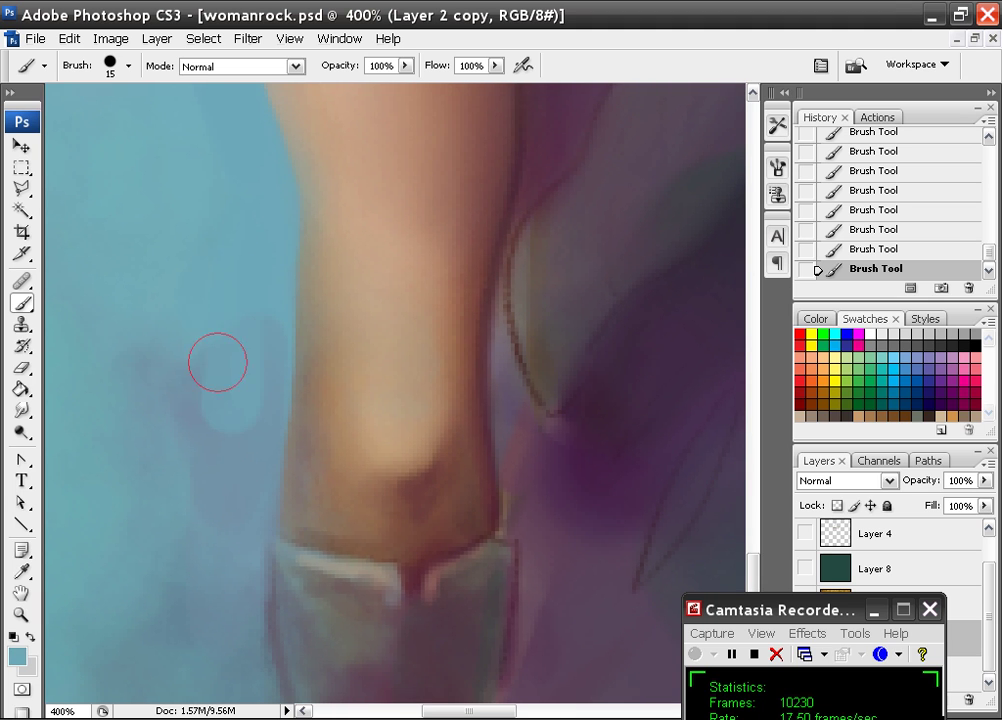
Paint over the boot's sketched outlines with sampled purple on its inner side and grey-blue on its outer side.
drag(229, 270, 201, 270)
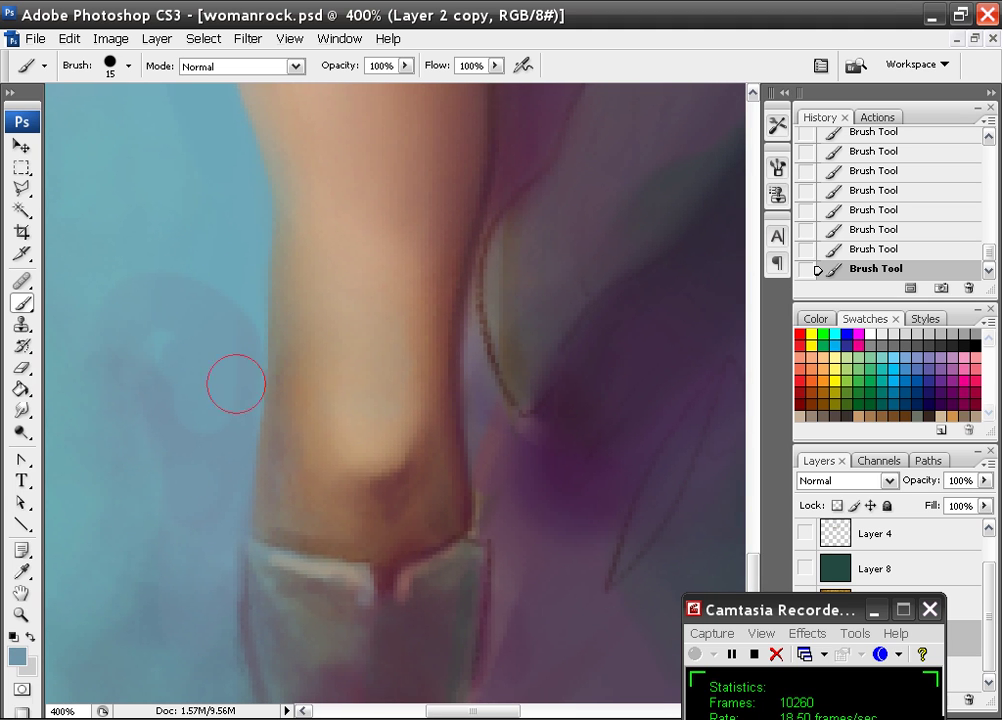
alt+click(468, 613)
mouse_move(438, 583)
mouse_down()
mouse_move(454, 608)
mouse_move(474, 588)
mouse_move(474, 598)
mouse_up()
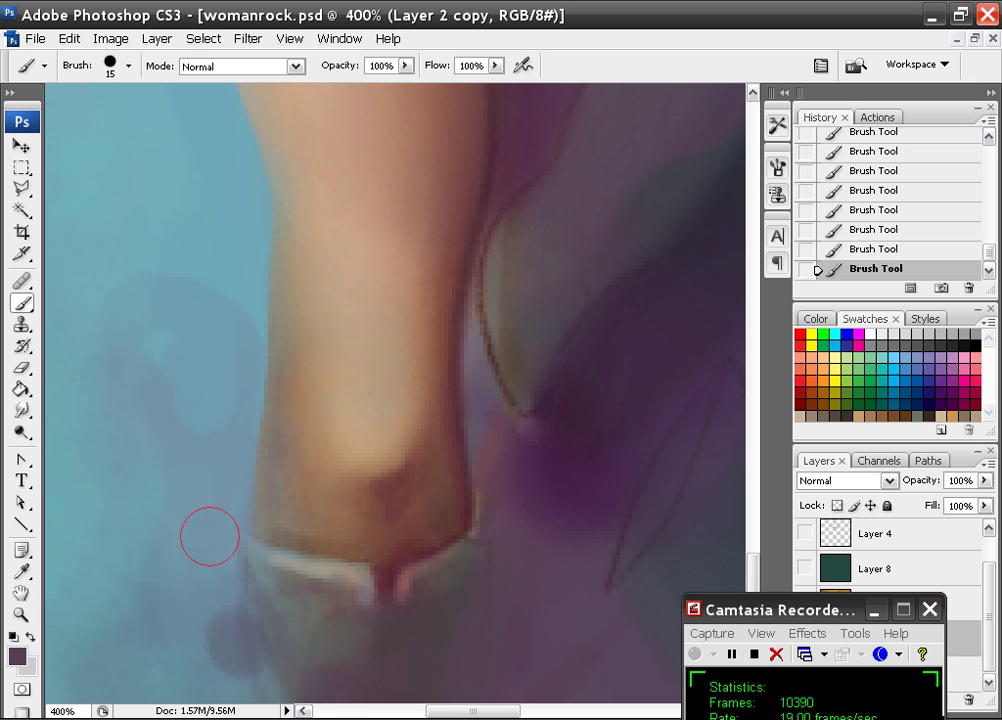
mouse_move(208, 537)
mouse_down()
mouse_move(237, 555)
mouse_move(248, 628)
mouse_up()
key(ctrl+alt+z)
key(ctrl+alt+z)
alt+click(221, 592)
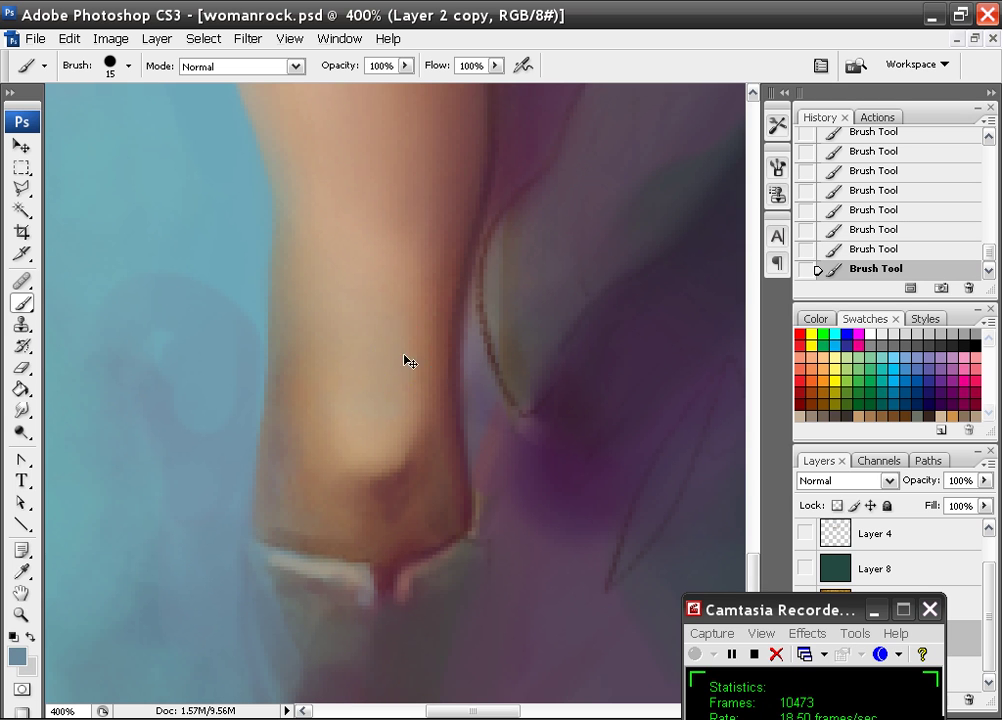
Set up the irregular textured brush labelled 31 at 98 px and lower its opacity to 43%.
key(ctrl+minus)
key(ctrl+minus)
key(ctrl+minus)
key(ctrl+minus)
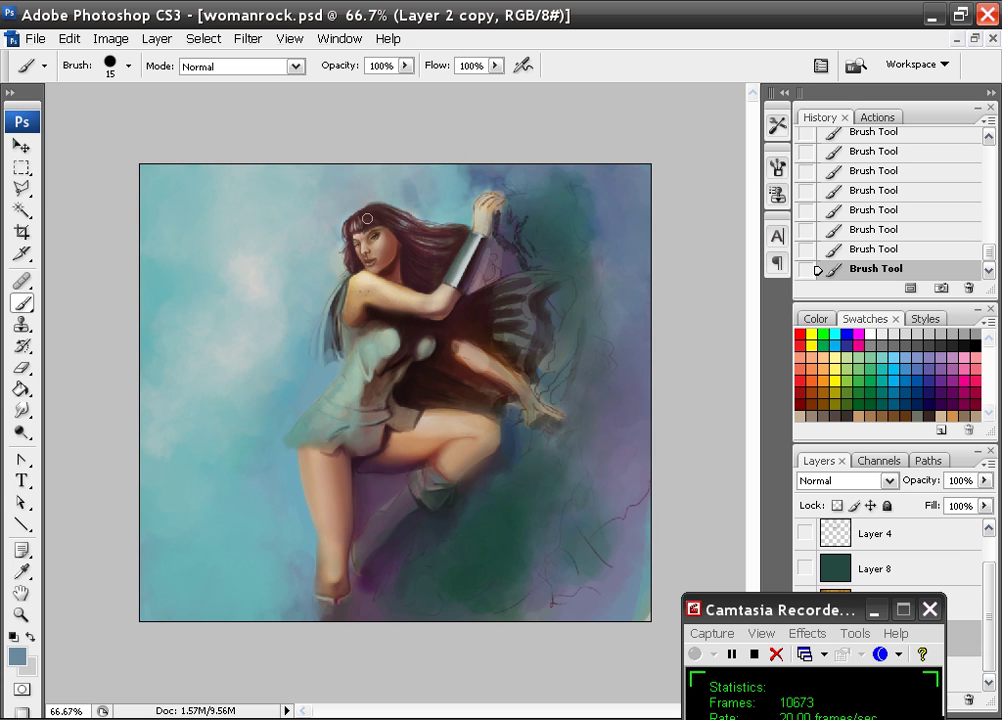
key(ctrl+plus)
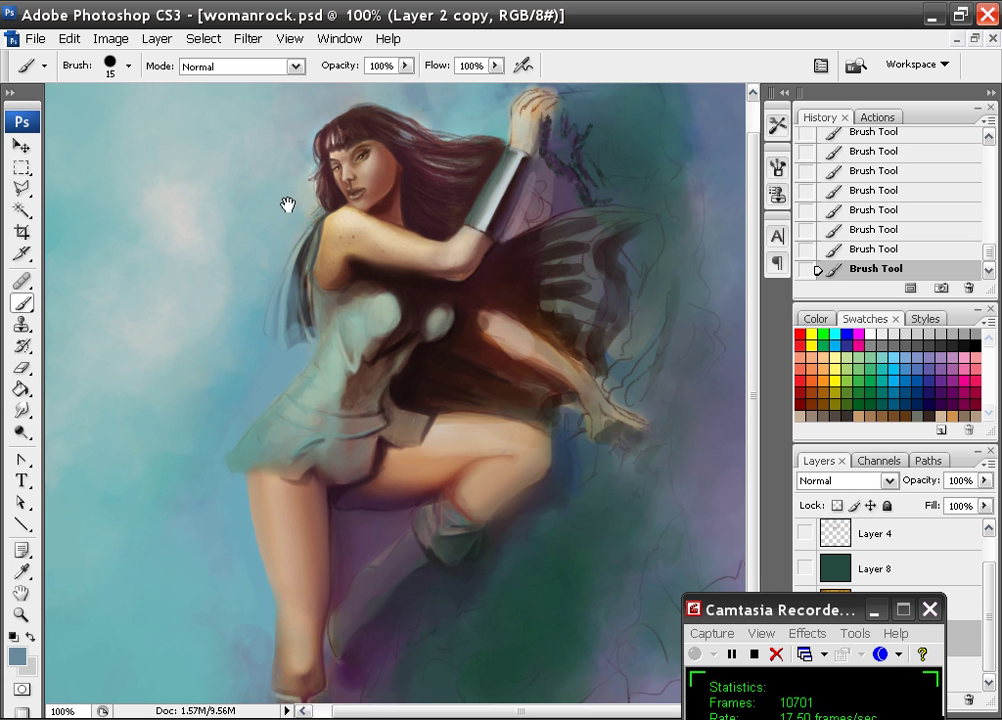
drag(286, 206, 313, 254)
right_click(302, 267)
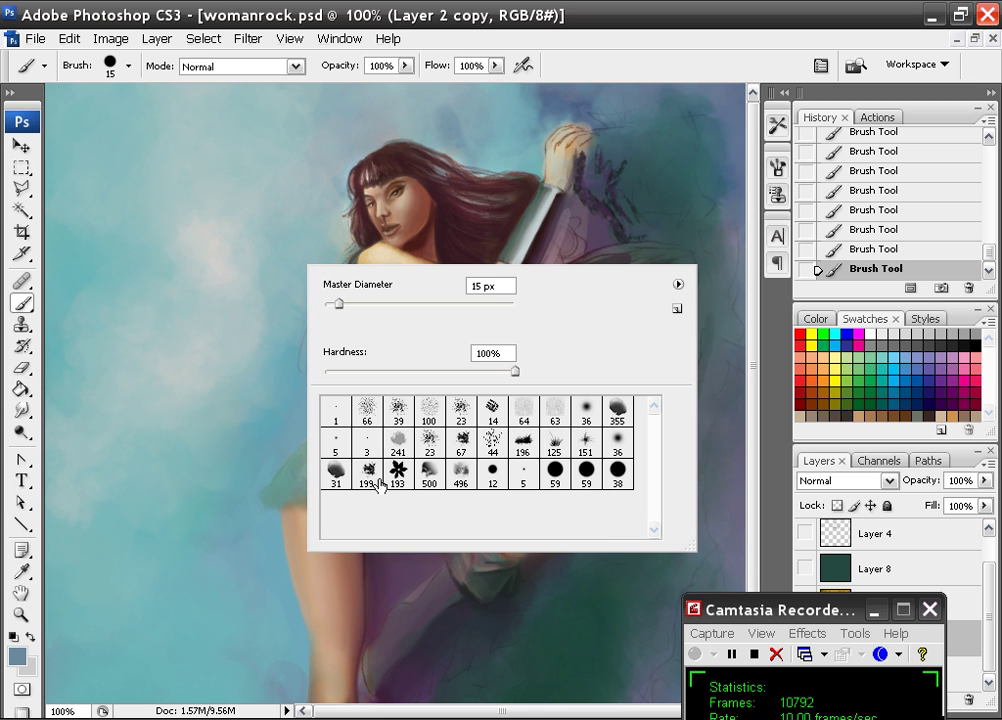
click(336, 471)
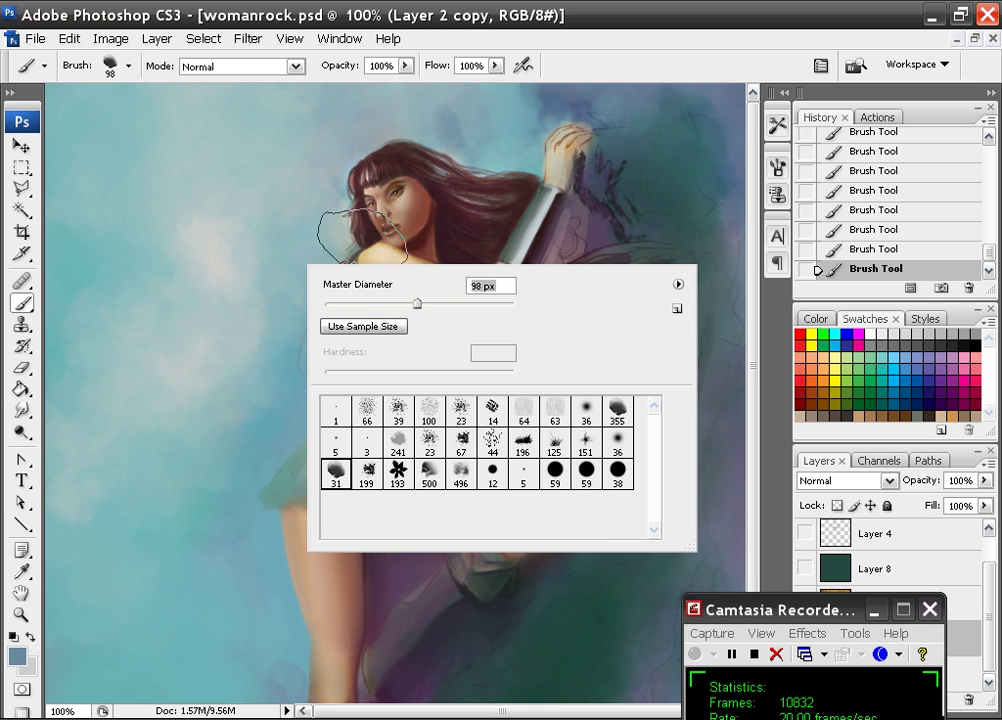
click(408, 66)
drag(358, 90, 353, 90)
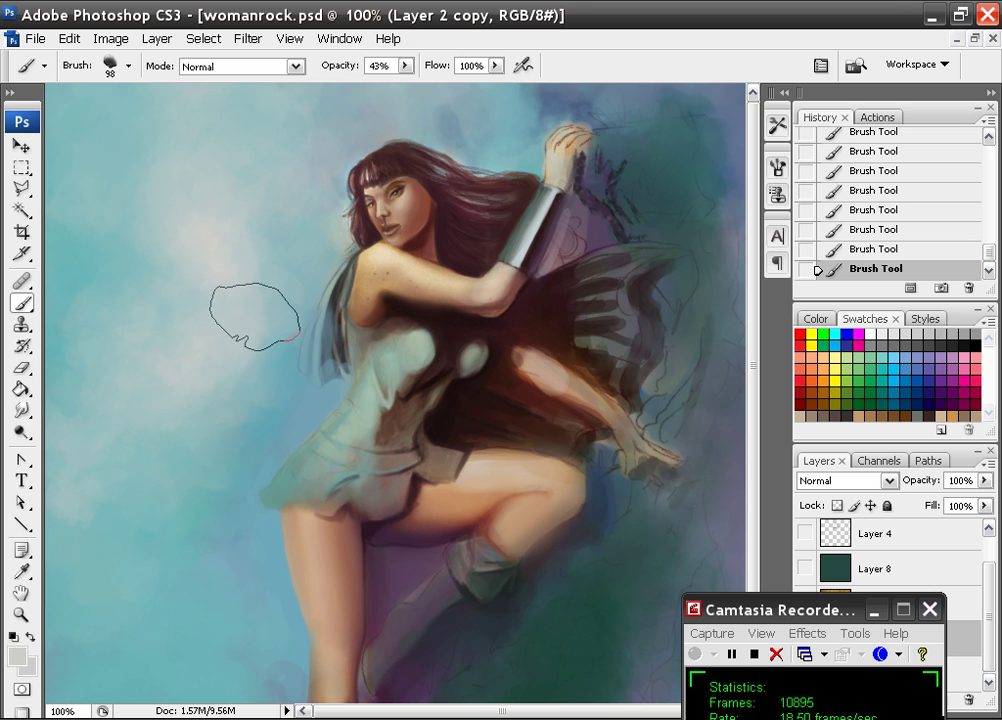
Brush light grey into the sky's cloud and dark brown shadows into the green background below the bent leg.
key(ctrl+minus)
key(ctrl+minus)
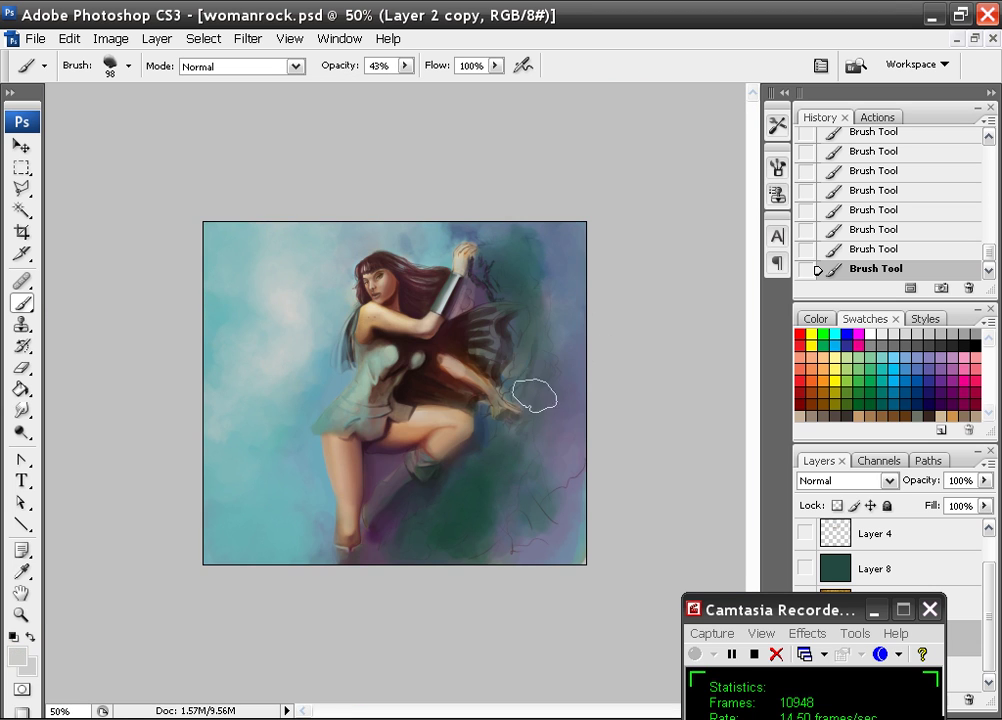
key(ctrl+minus)
key(ctrl+minus)
key(ctrl+plus)
key(ctrl+plus)
key(ctrl+plus)
key(ctrl+plus)
drag(408, 330, 375, 318)
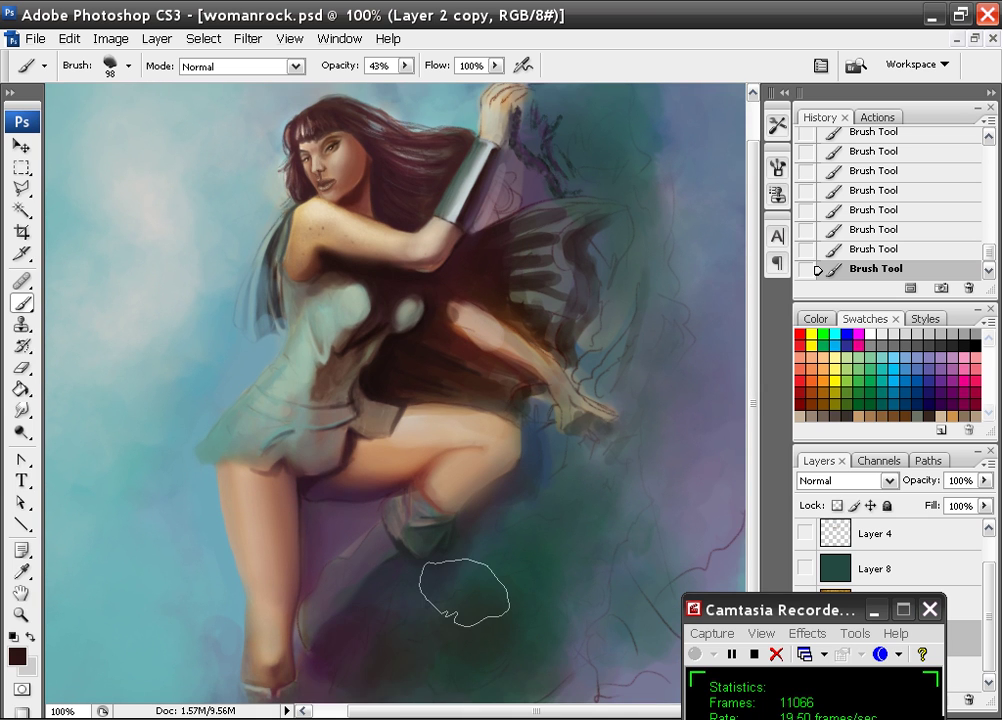
Blend teal-green, blue and purple sampled from the painting into the background behind the raised hand and wing.
drag(600, 515, 599, 562)
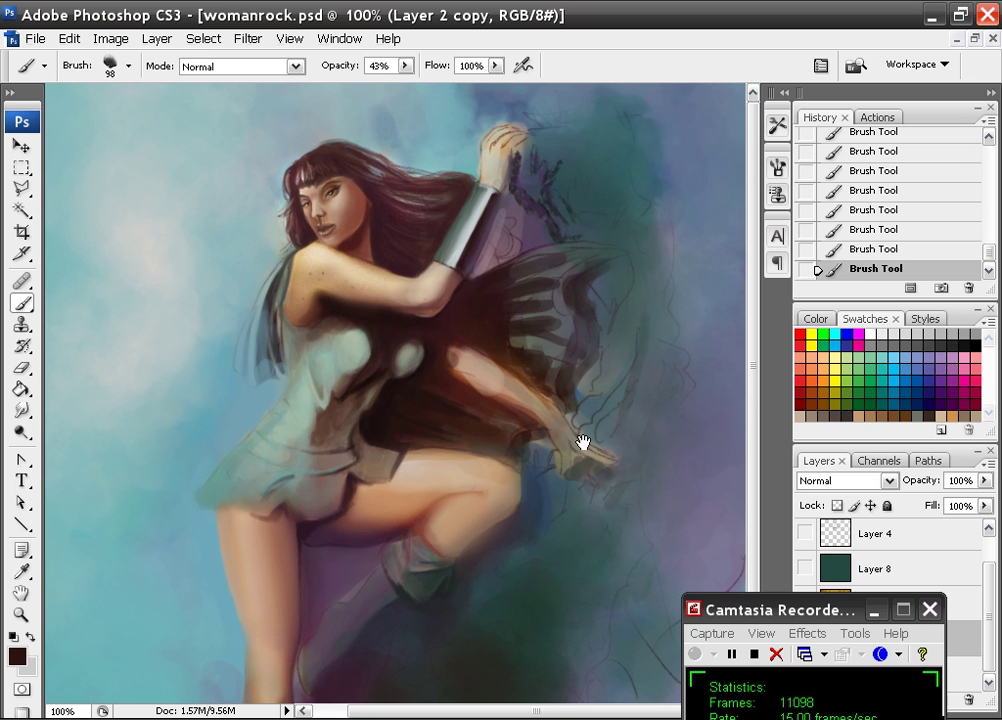
alt+click(668, 163)
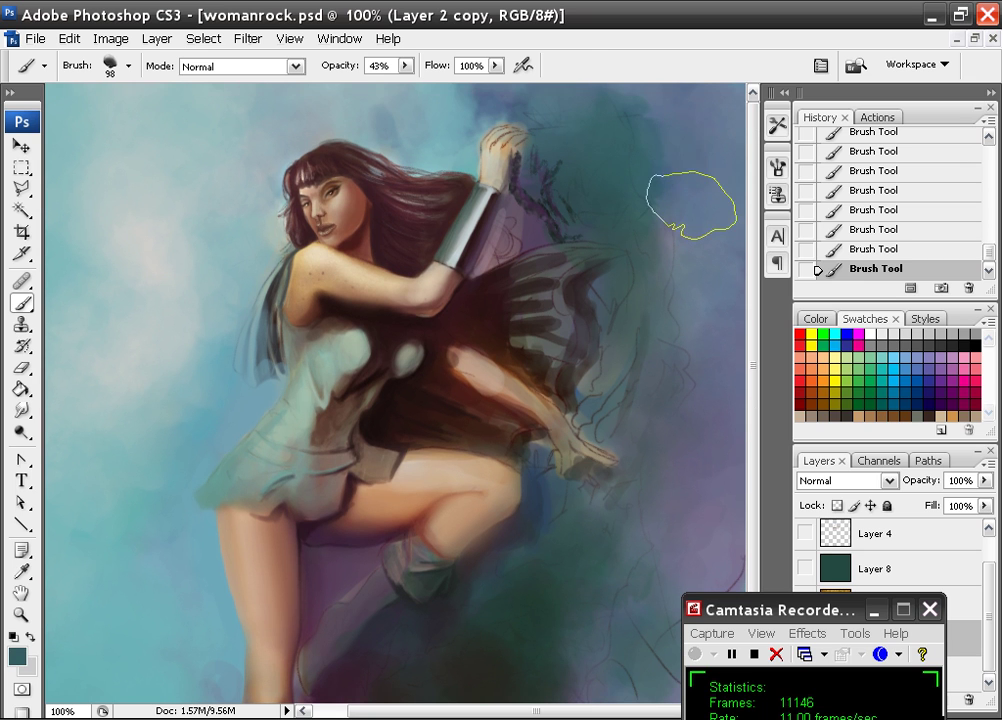
drag(698, 122, 712, 112)
alt+click(708, 241)
alt+click(675, 436)
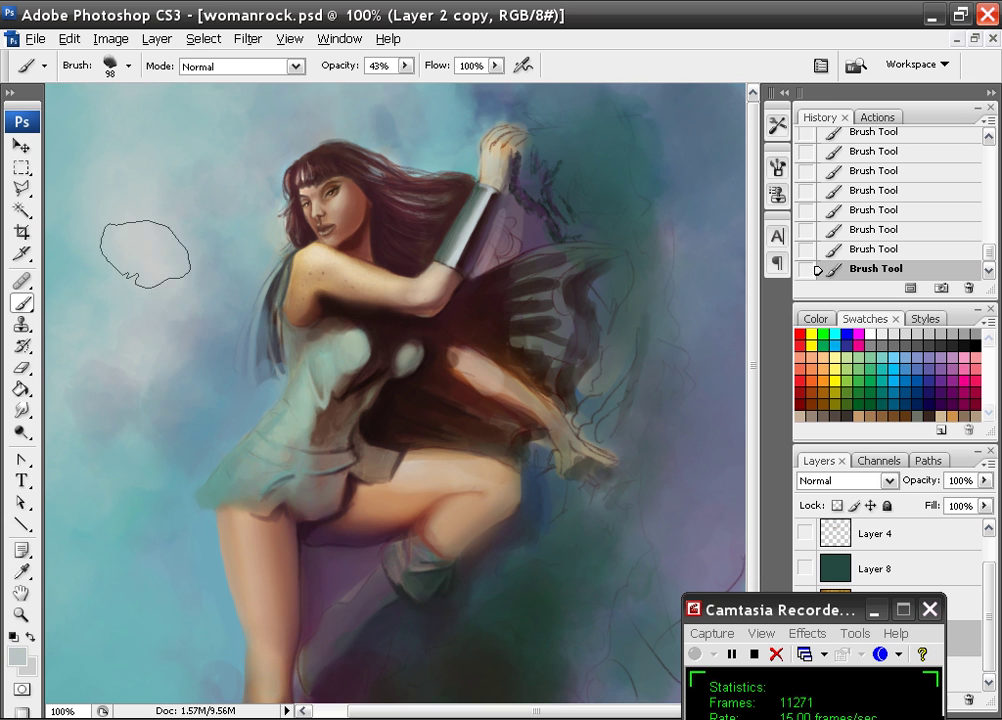
Extend the pale grey cloud toward the woman's back and brush darker teal tones into the background beside the standing leg.
drag(132, 286, 232, 239)
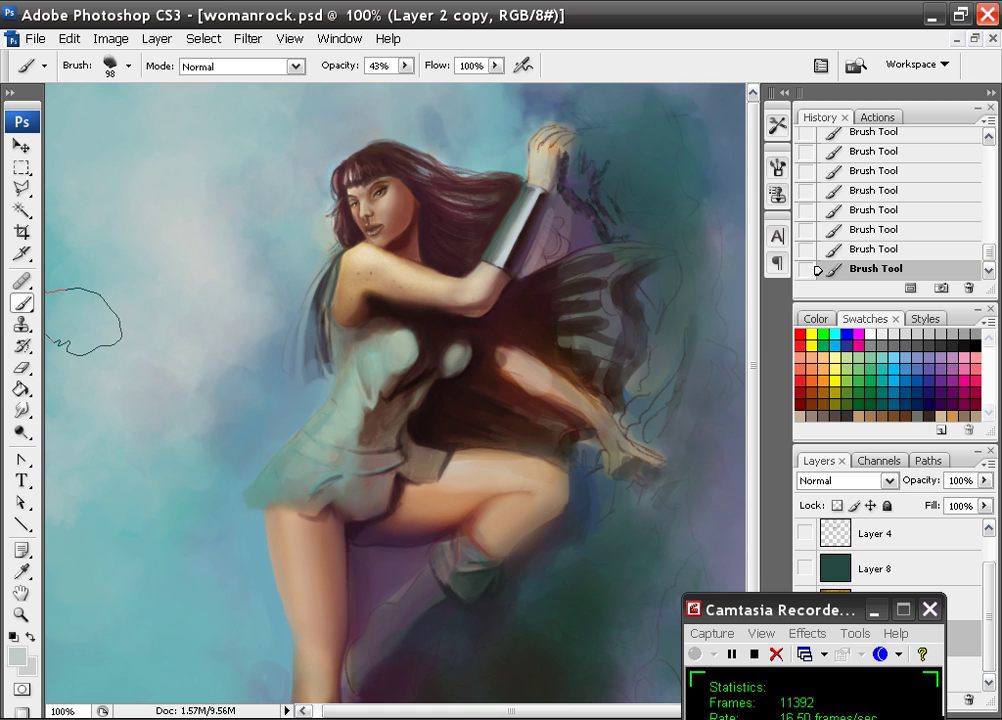
drag(156, 536, 171, 449)
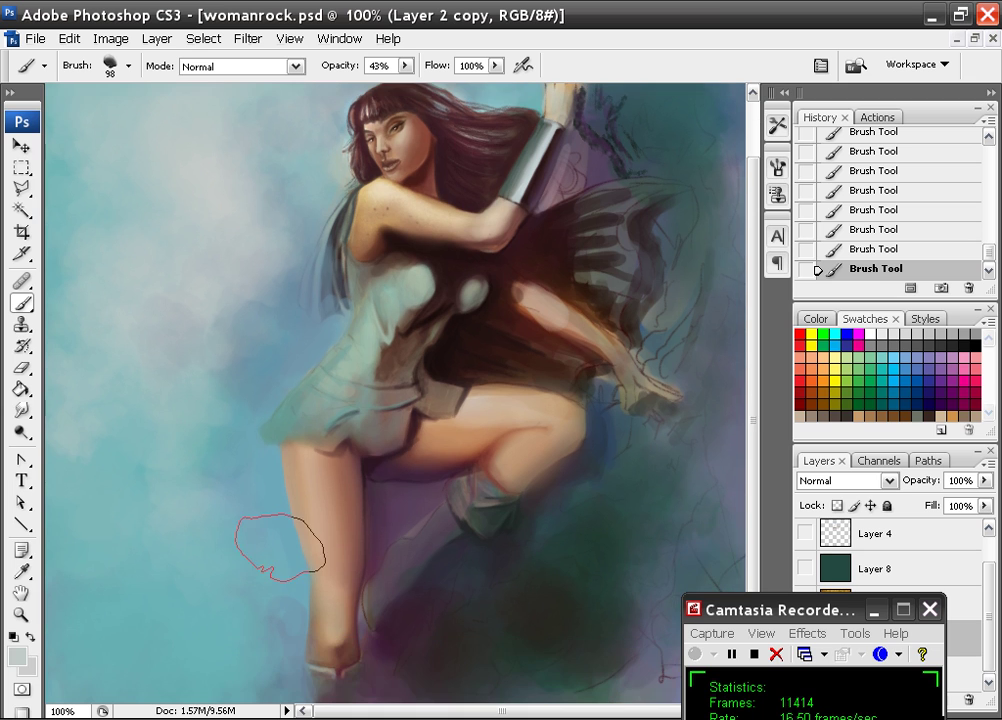
mouse_move(275, 678)
mouse_down()
mouse_move(200, 690)
mouse_move(96, 686)
mouse_move(222, 627)
mouse_up()
alt+click(172, 601)
mouse_move(172, 601)
mouse_down()
mouse_move(239, 635)
mouse_move(147, 678)
mouse_up()
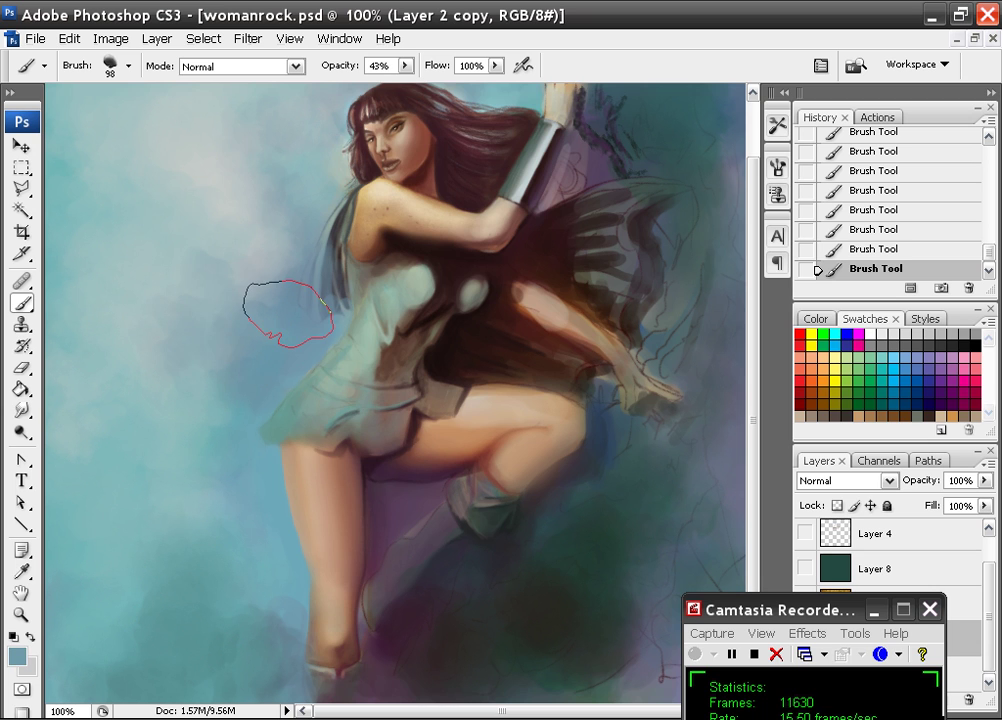
Blend sampled blues and pale teal into the sky behind the woman's back and above her hair.
drag(288, 314, 272, 392)
alt+click(192, 285)
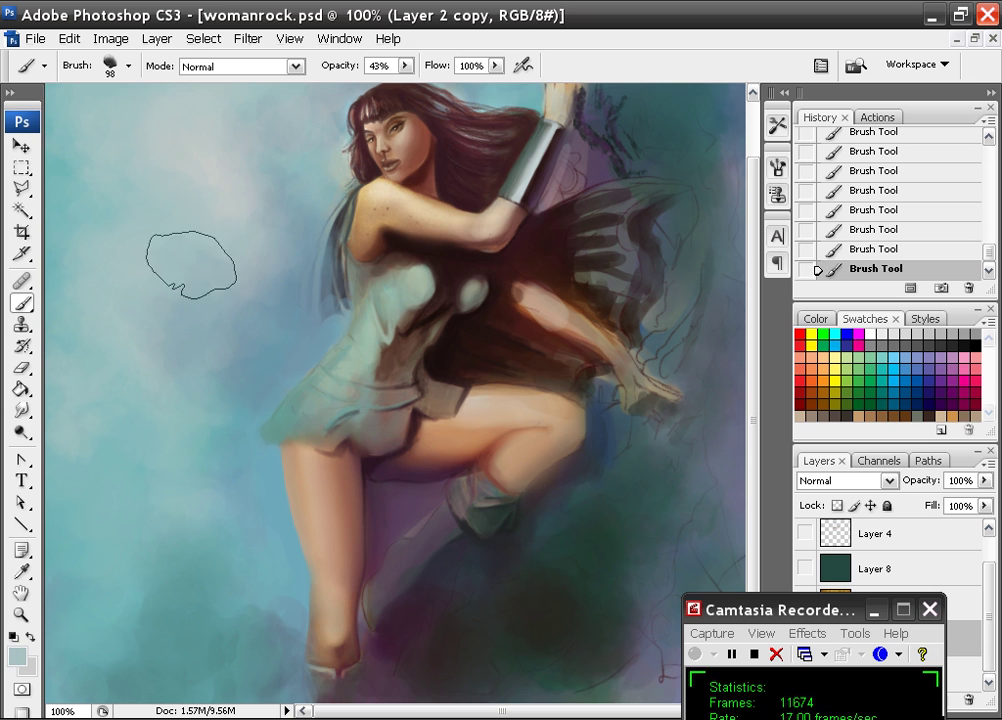
key(alt+space)
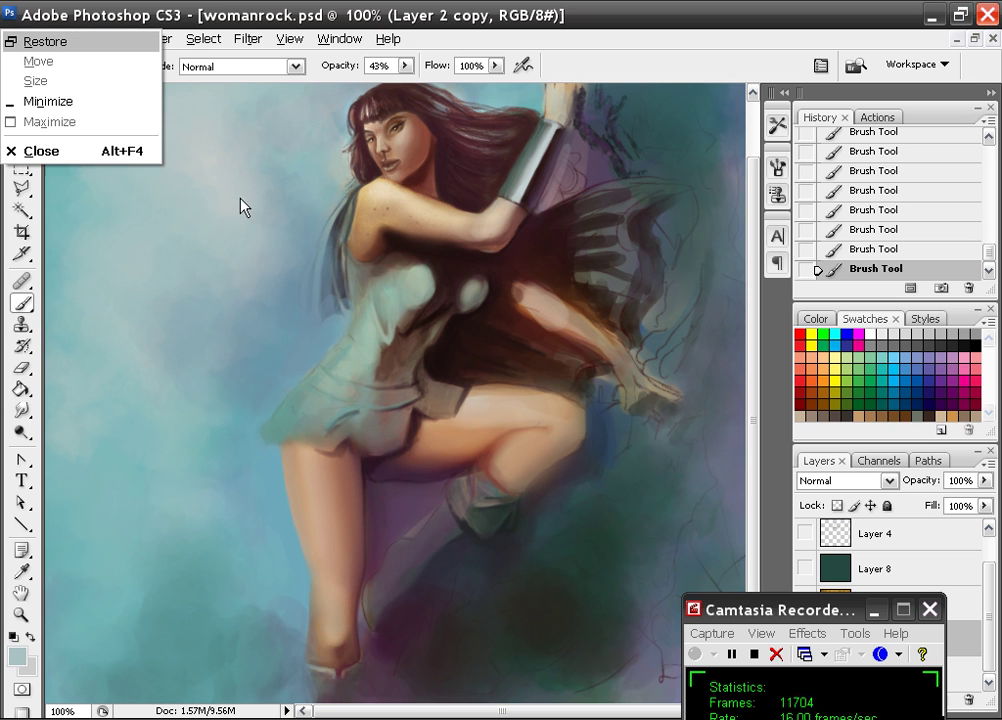
drag(240, 200, 236, 264)
drag(237, 177, 195, 178)
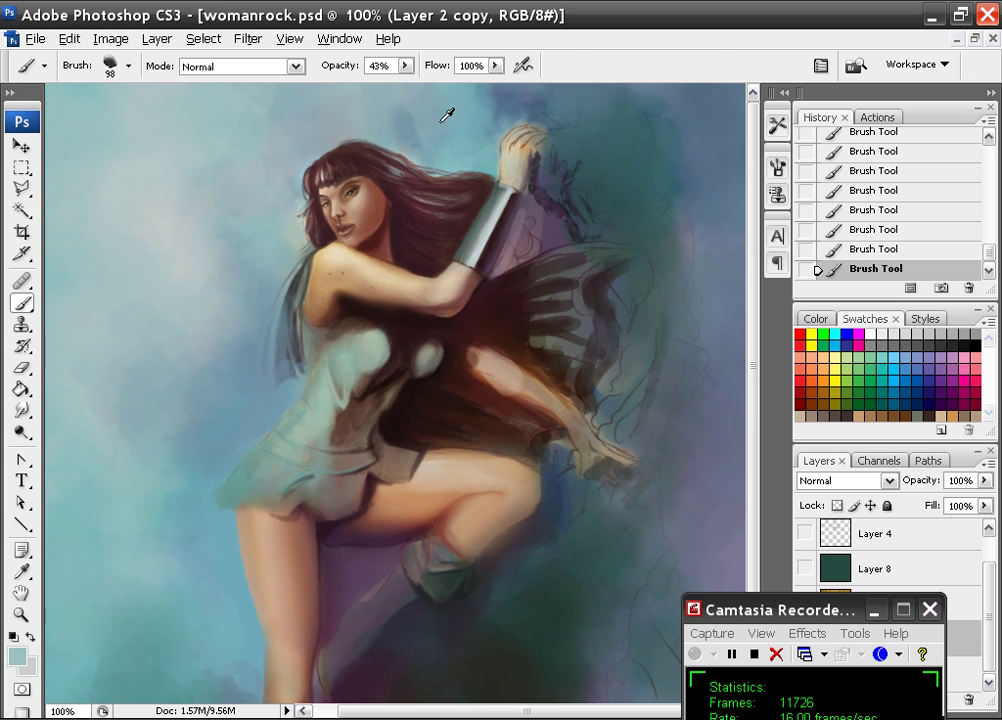
alt+click(444, 118)
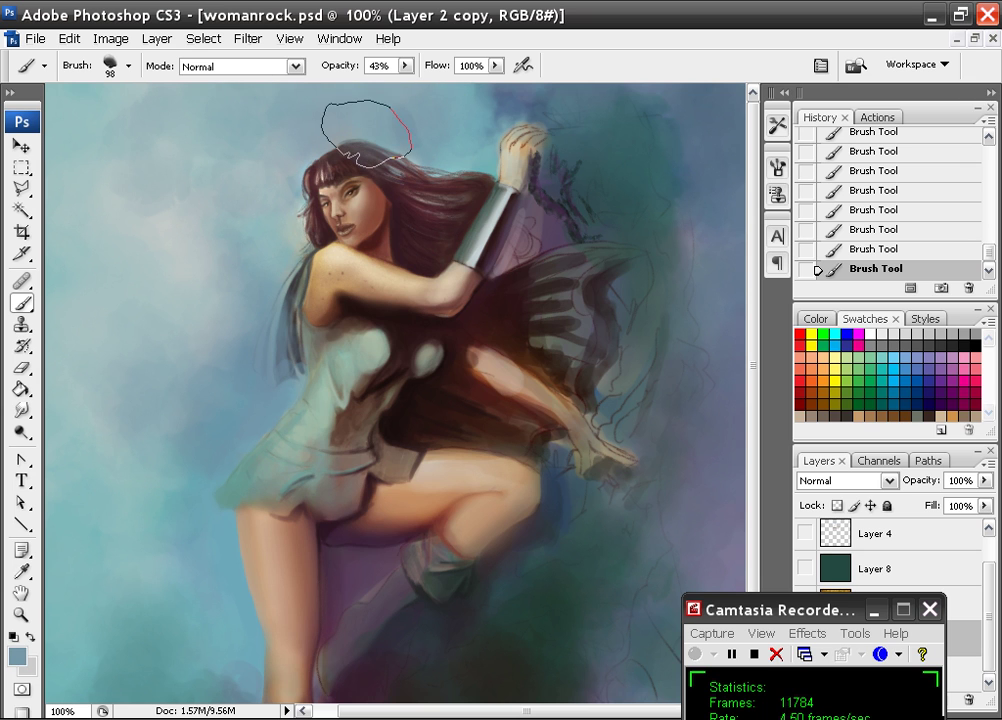